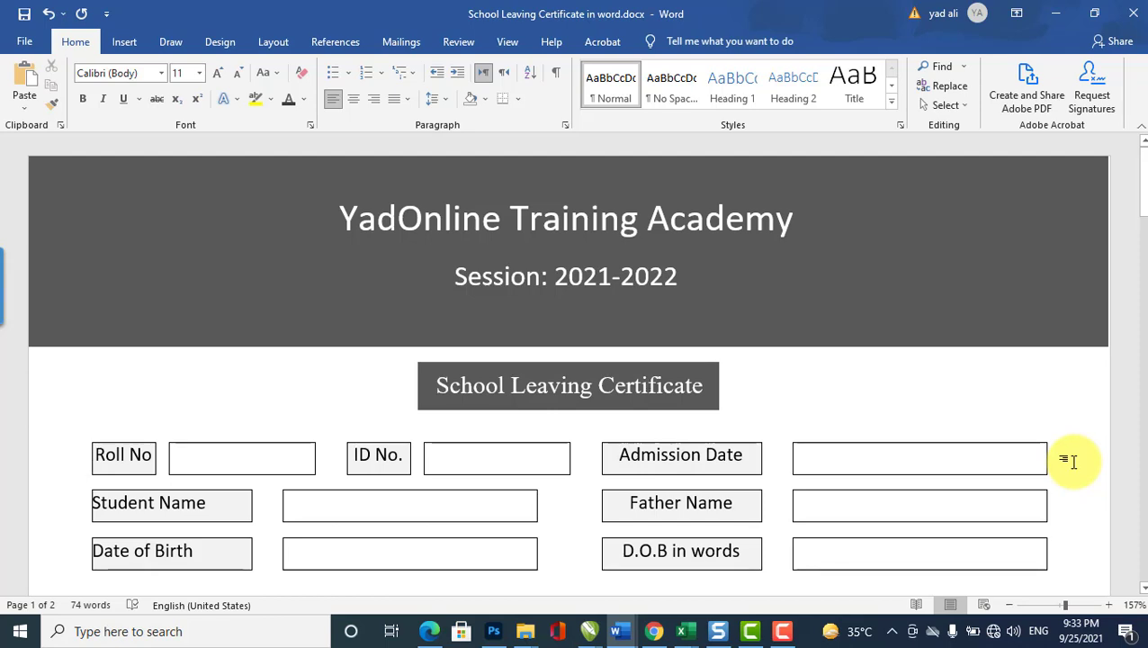
Create a new blank Word document
{"action": "scroll", "coordinate": [1071, 462], "scroll_direction": "down", "scroll_amount": 1}
{"action": "scroll", "coordinate": [1070, 461], "scroll_direction": "down", "scroll_amount": 1}
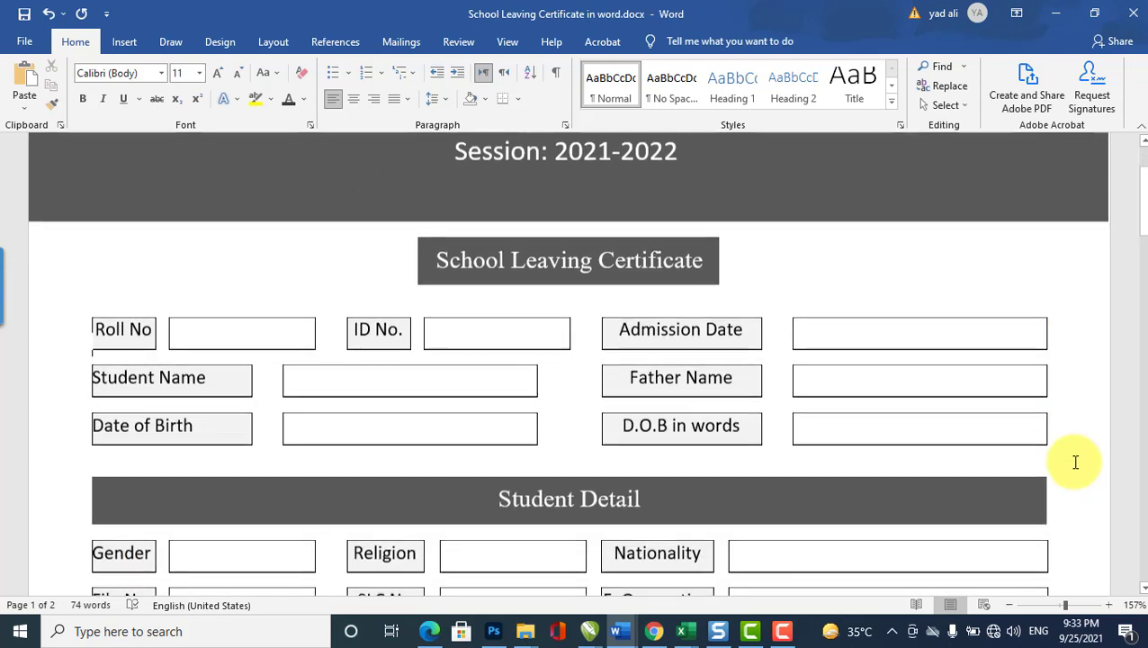
{"action": "scroll", "coordinate": [1072, 462], "scroll_direction": "down", "scroll_amount": 2}
{"action": "scroll", "coordinate": [1075, 461], "scroll_direction": "down", "scroll_amount": 1}
{"action": "scroll", "coordinate": [1075, 462], "scroll_direction": "down", "scroll_amount": 3}
{"action": "scroll", "coordinate": [1075, 461], "scroll_direction": "down", "scroll_amount": 1}
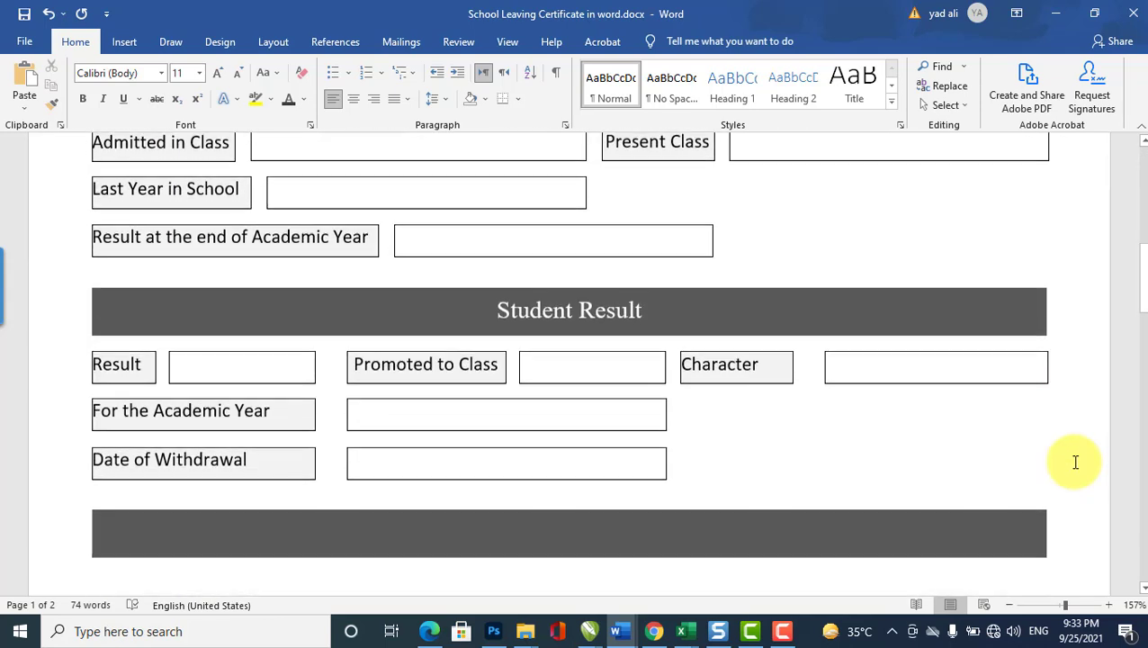
{"action": "scroll", "coordinate": [1075, 461], "scroll_direction": "down", "scroll_amount": 2}
{"action": "scroll", "coordinate": [1075, 461], "scroll_direction": "down", "scroll_amount": 2}
{"action": "scroll", "coordinate": [1075, 461], "scroll_direction": "down", "scroll_amount": 1}
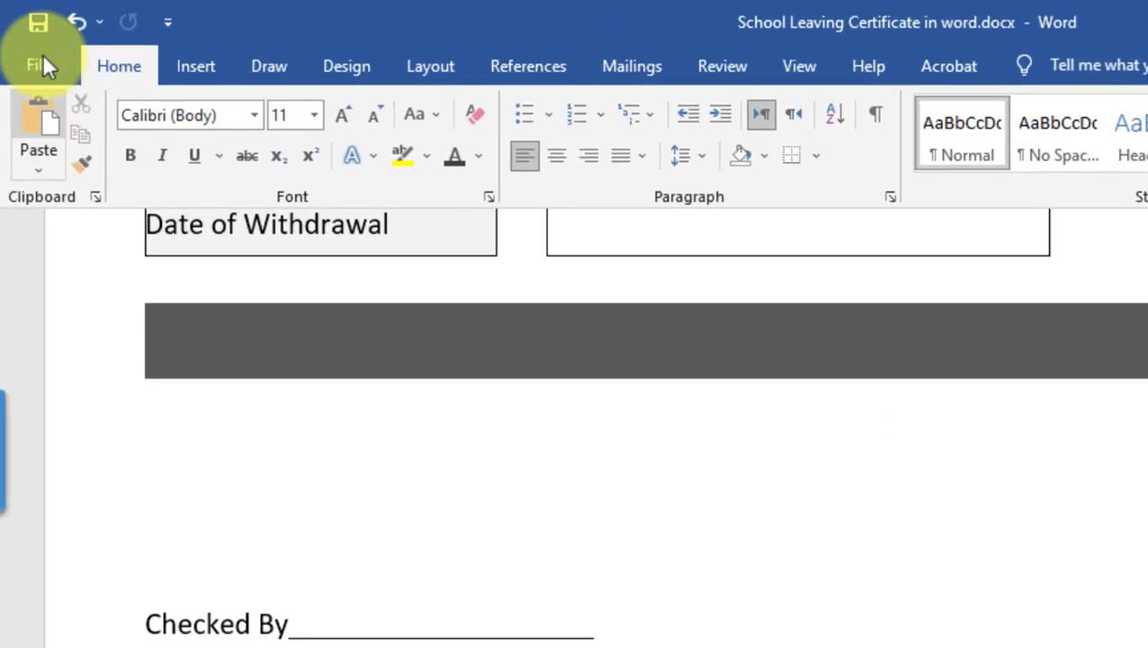
{"action": "left_click", "coordinate": [26, 40]}
{"action": "left_click", "coordinate": [93, 194]}
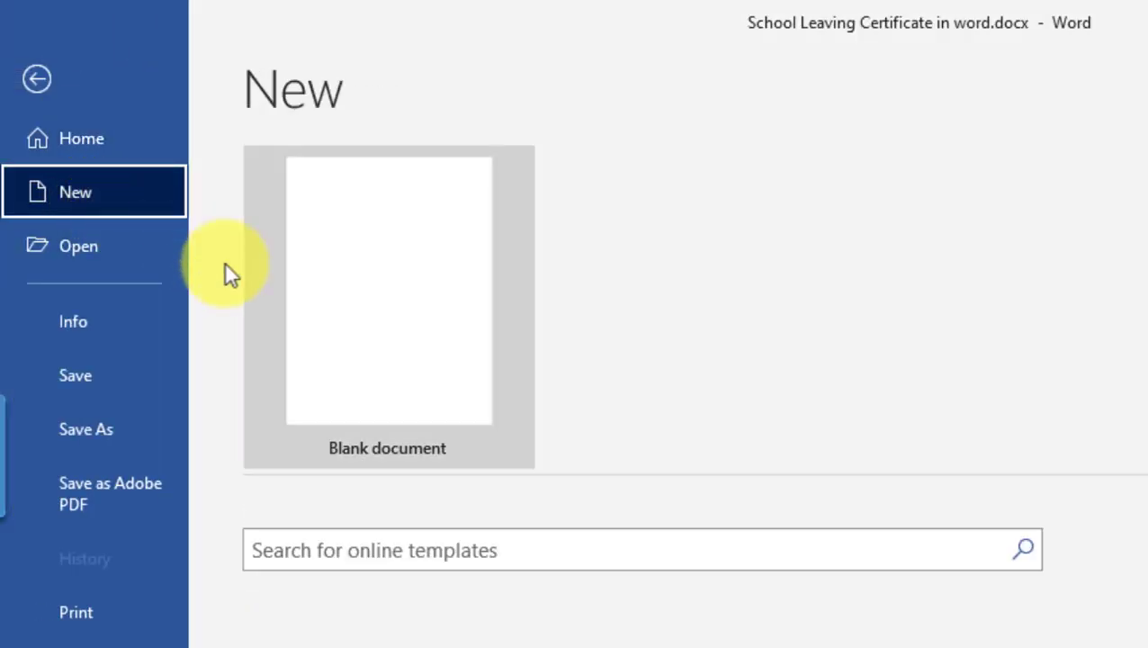
{"action": "left_click", "coordinate": [387, 333]}
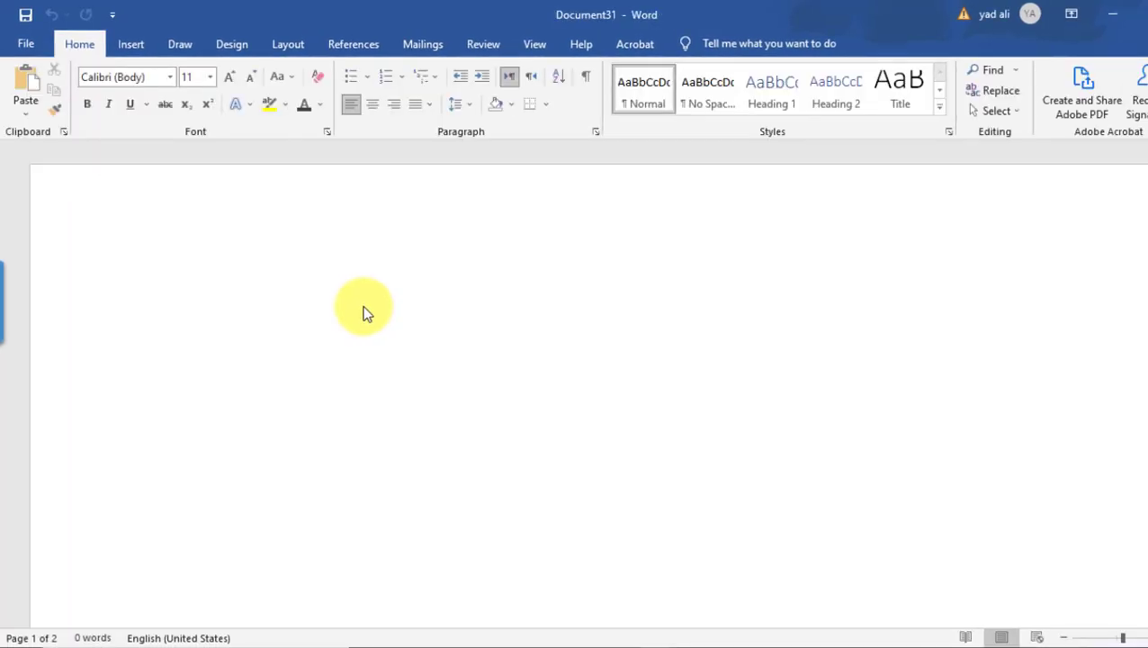
Apply the Narrow margin preset to the page
{"action": "left_click", "coordinate": [425, 68]}
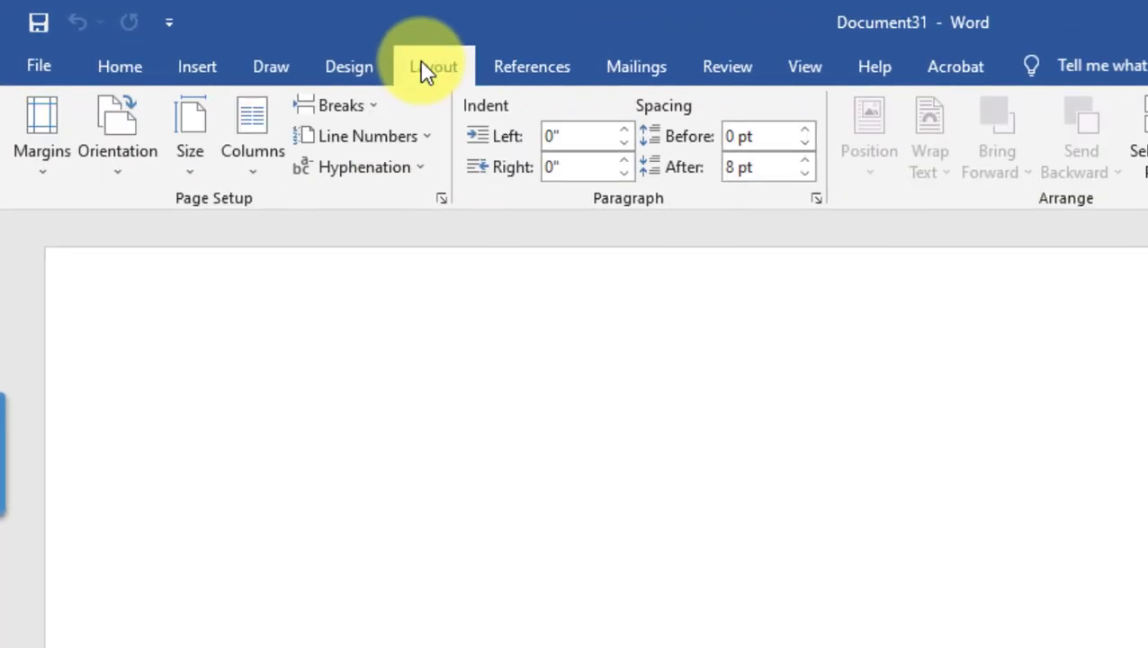
{"action": "left_click", "coordinate": [44, 158]}
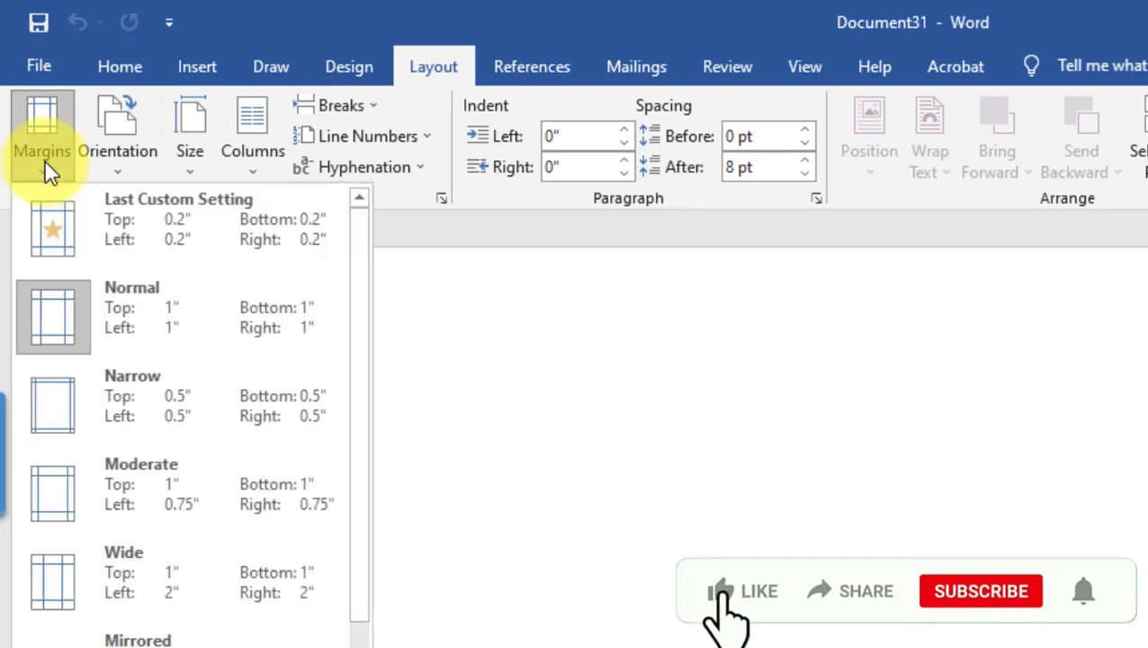
{"action": "left_click", "coordinate": [157, 404]}
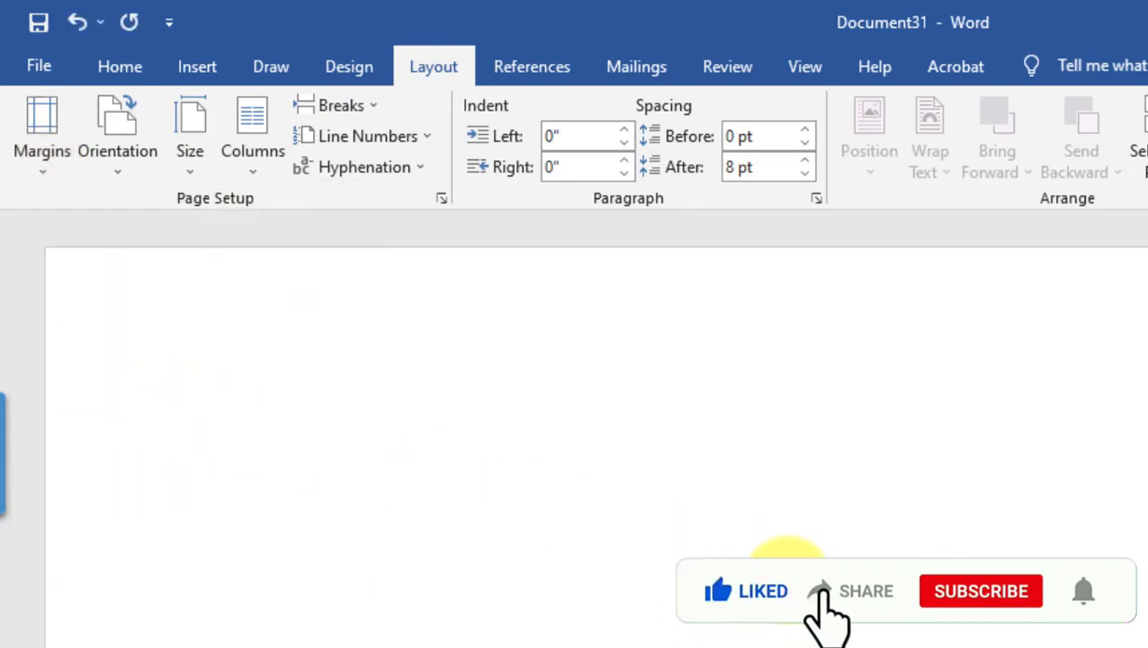
{"action": "left_click", "coordinate": [189, 63]}
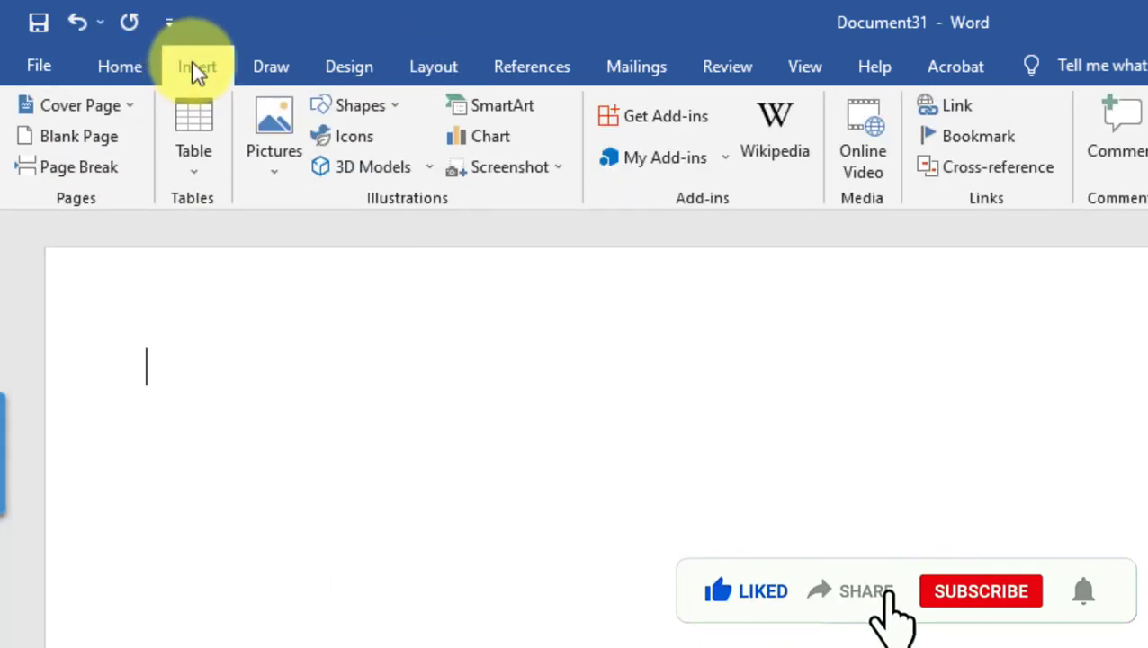
Draw a 1.5" by 8.5" rectangle and place it at the page's top-left corner
{"action": "left_click", "coordinate": [394, 106]}
{"action": "left_click", "coordinate": [452, 165]}
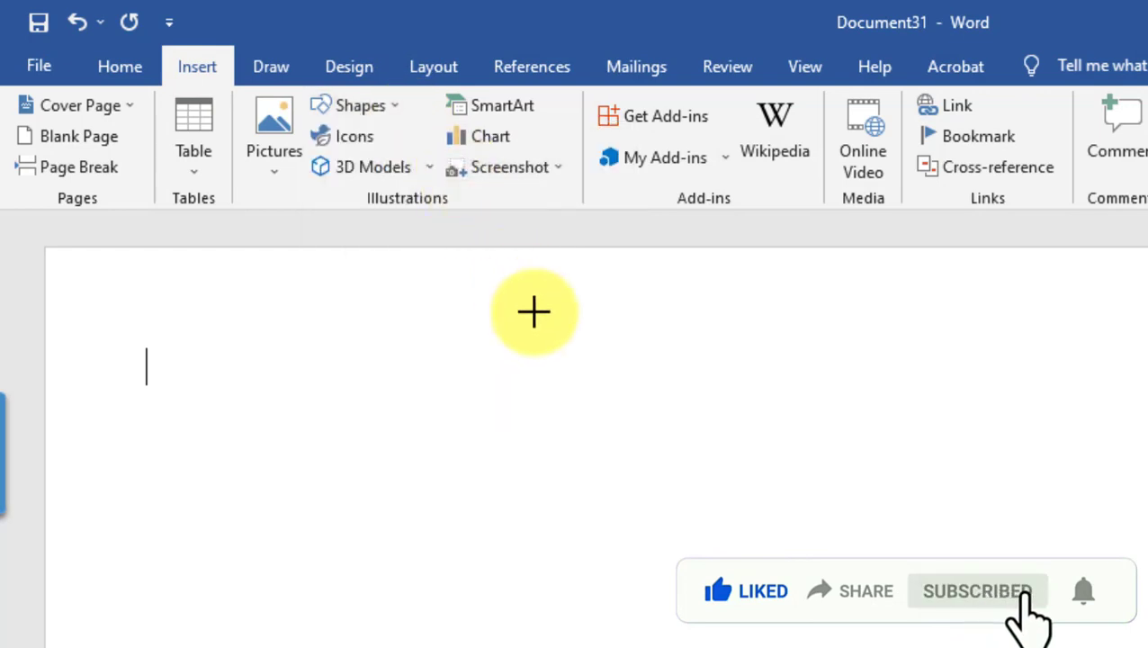
{"action": "left_click", "coordinate": [532, 310]}
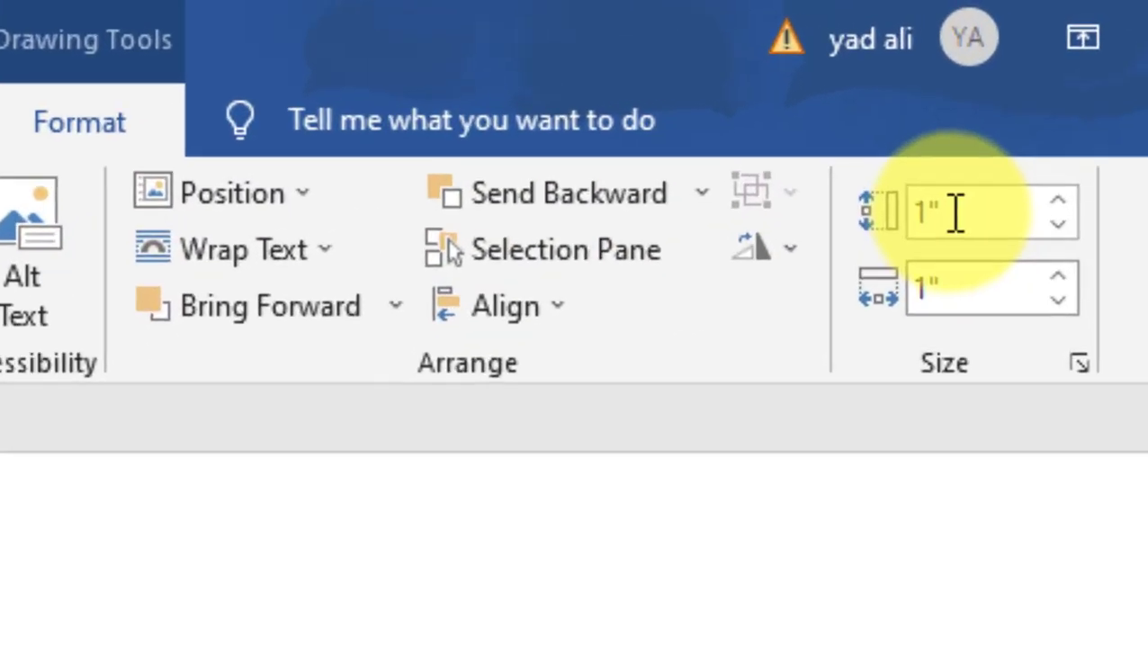
{"action": "left_click", "coordinate": [940, 236]}
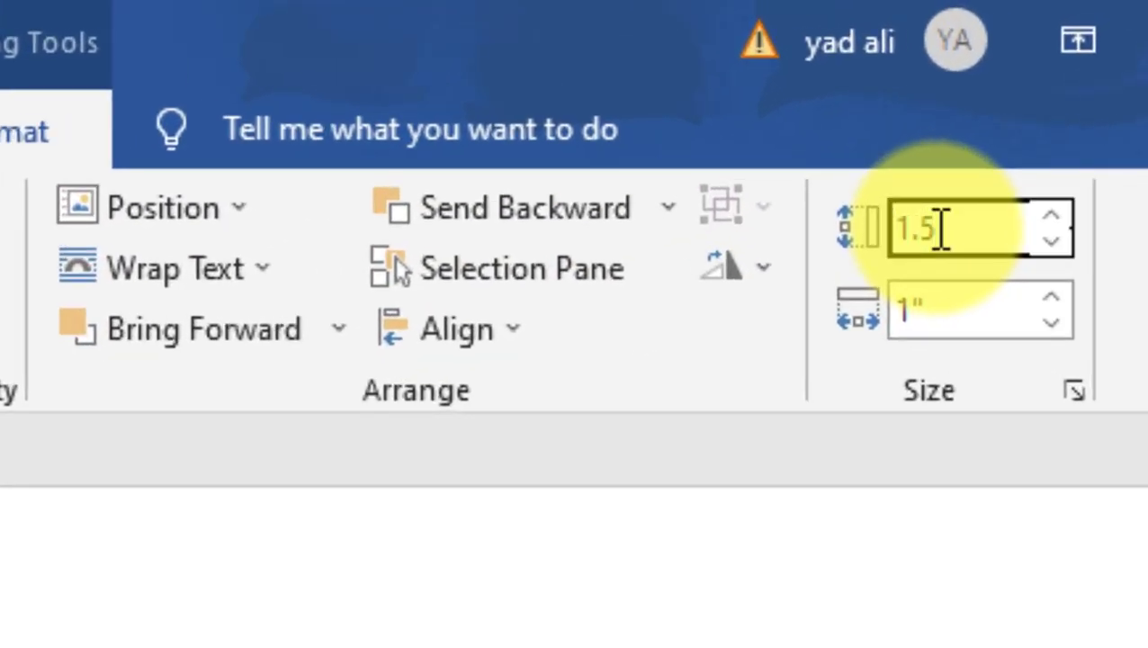
{"action": "left_click", "coordinate": [931, 315]}
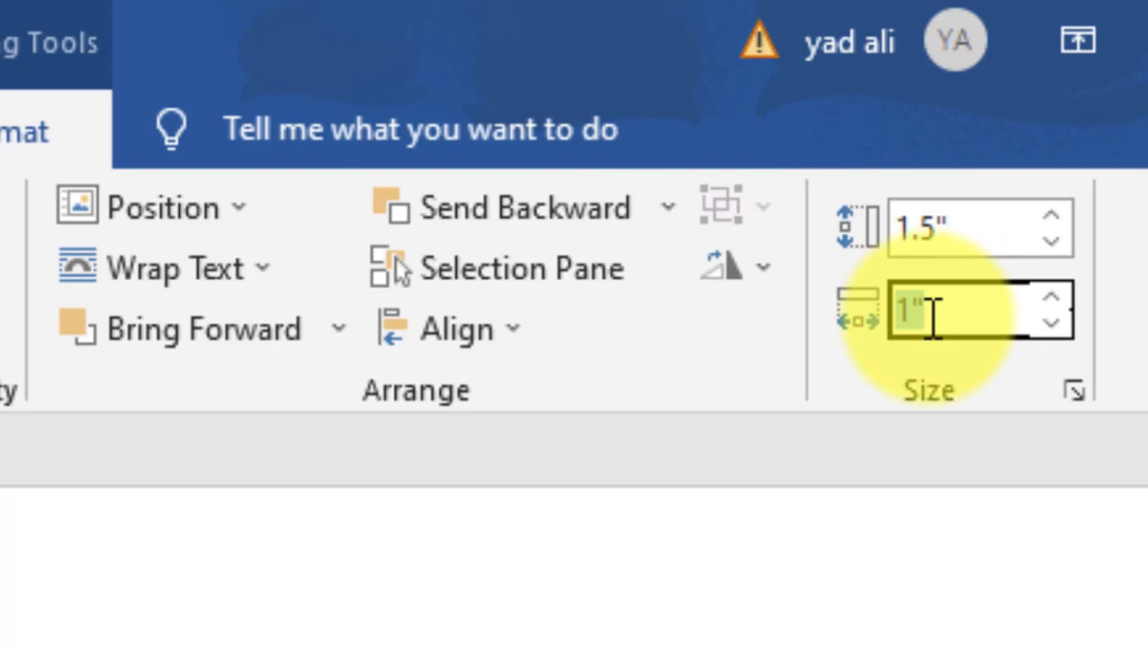
{"action": "type", "text": "8.5"}
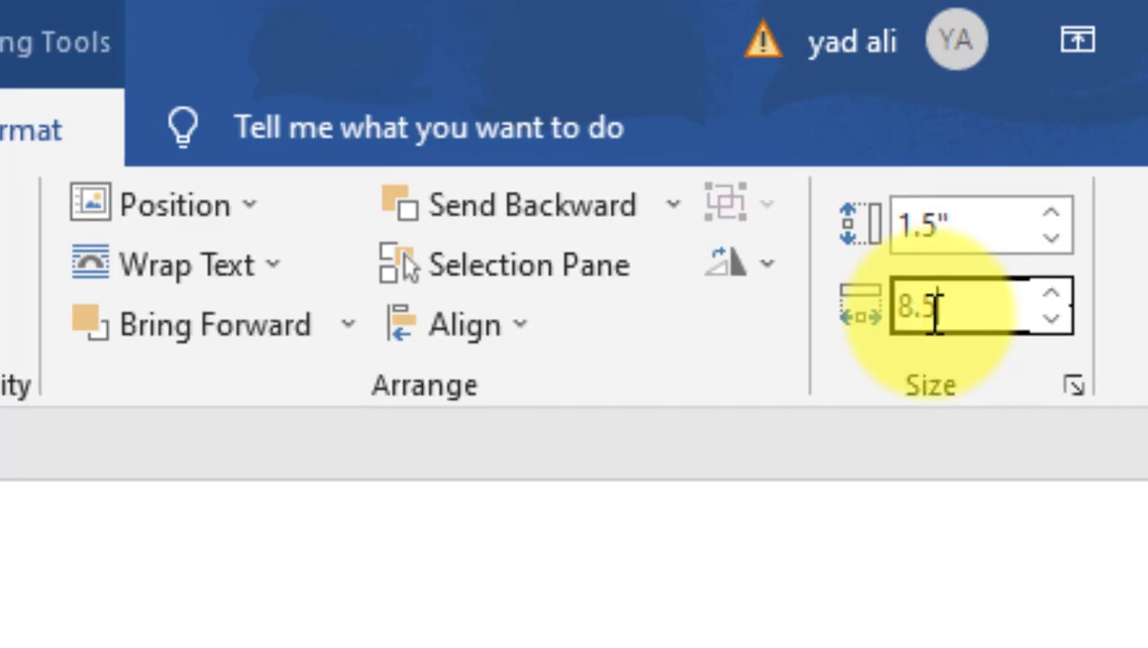
{"action": "key", "text": "Return"}
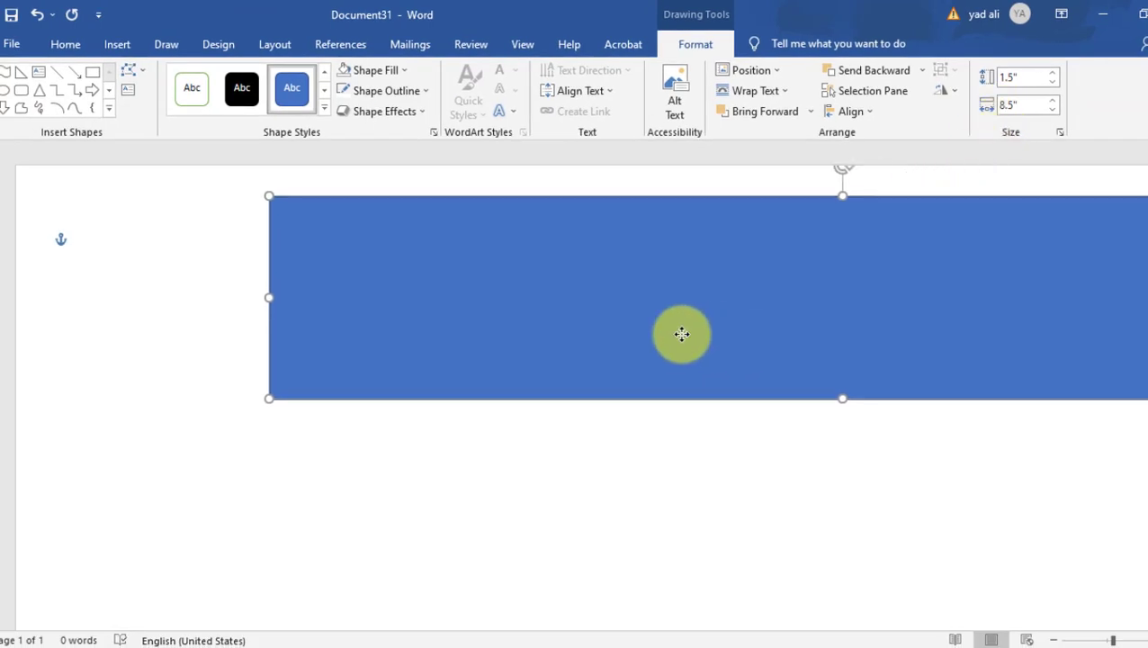
{"action": "left_click_drag", "start_coordinate": [682, 334], "coordinate": [496, 308]}
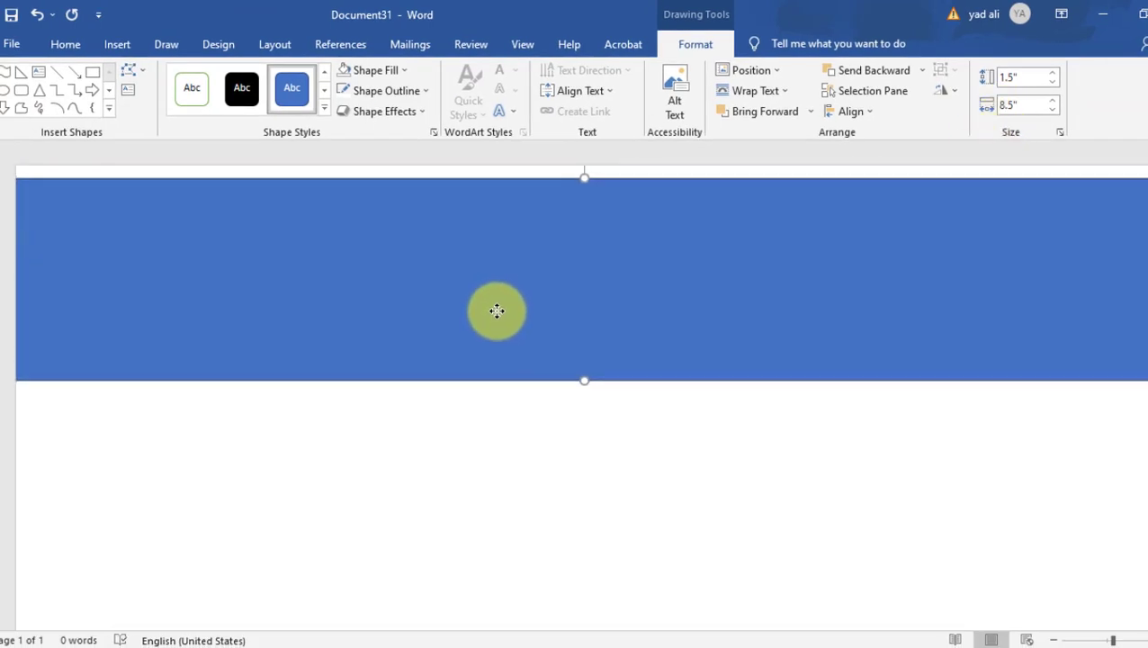
{"action": "left_click_drag", "start_coordinate": [497, 308], "coordinate": [491, 294]}
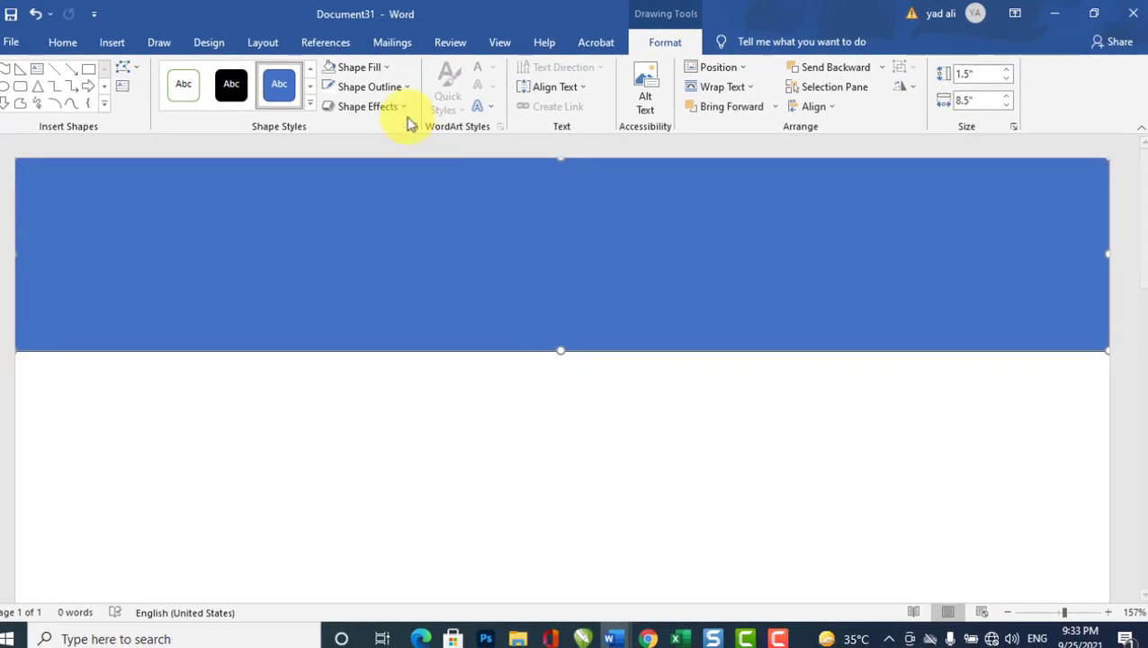
Fill the banner rectangle dark grey and remove its outline
{"action": "left_click", "coordinate": [386, 66]}
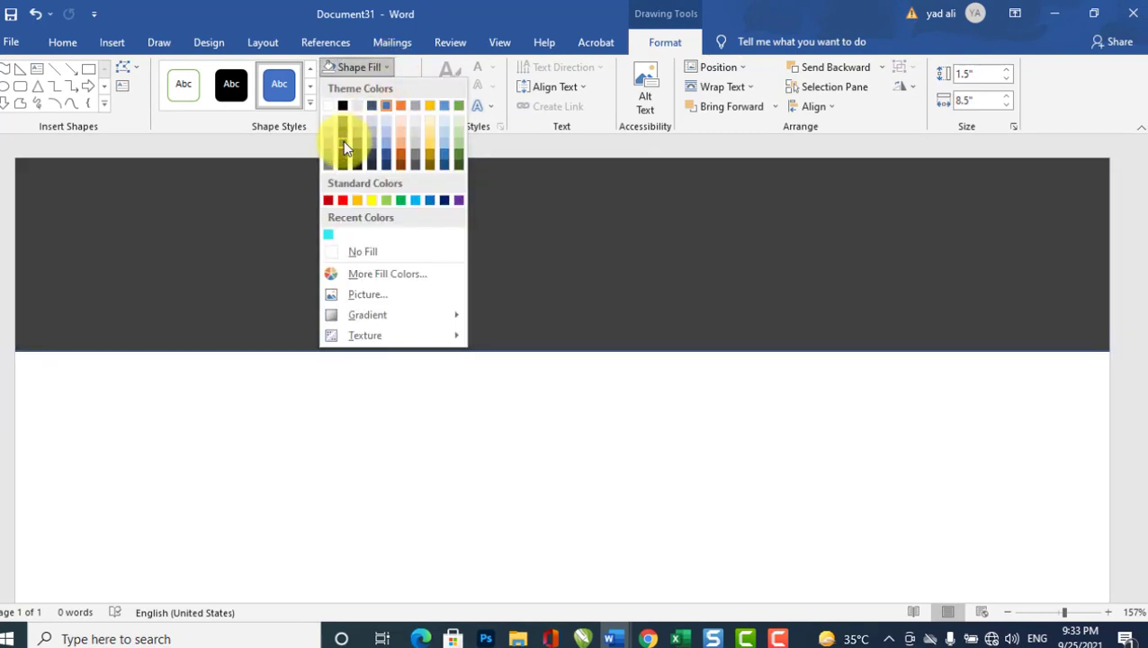
{"action": "left_click", "coordinate": [342, 141]}
{"action": "left_click", "coordinate": [394, 87]}
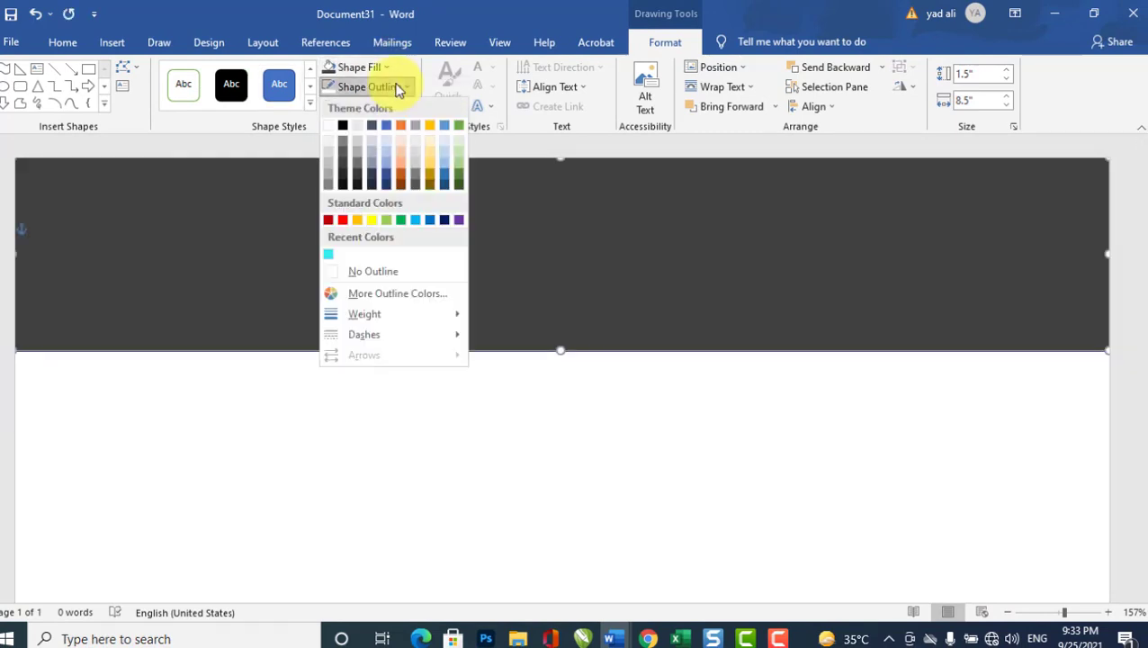
{"action": "left_click", "coordinate": [389, 273]}
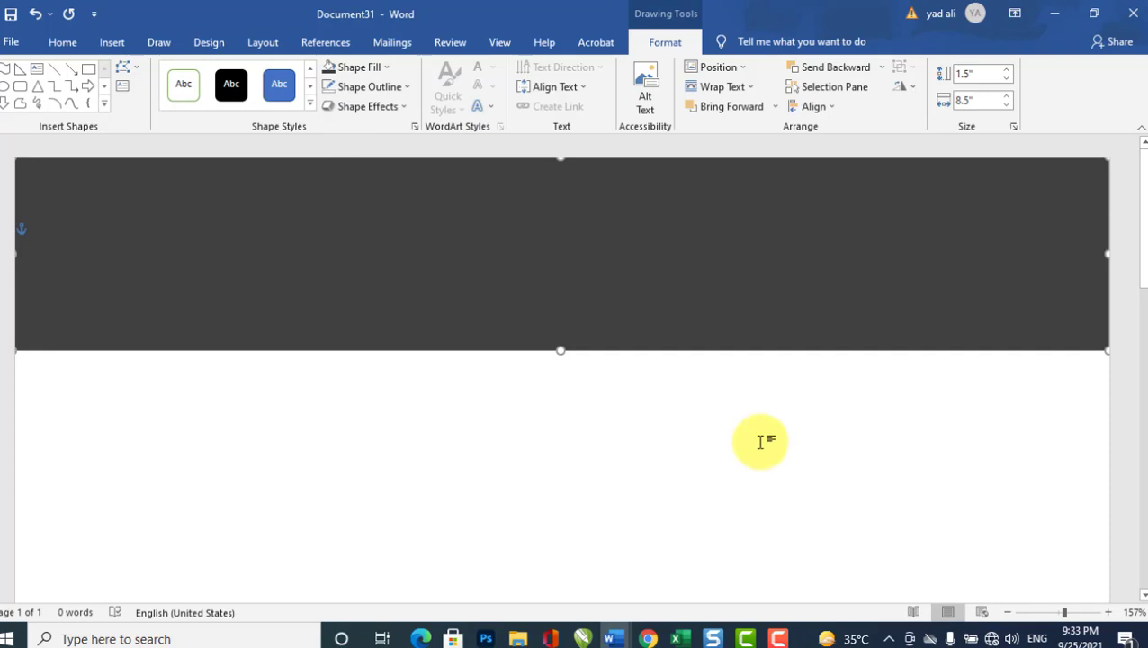
Type 'YadOnline Training Academy' and 'Session 2021-2022' as two lines inside the banner
{"action": "right_click", "coordinate": [648, 263]}
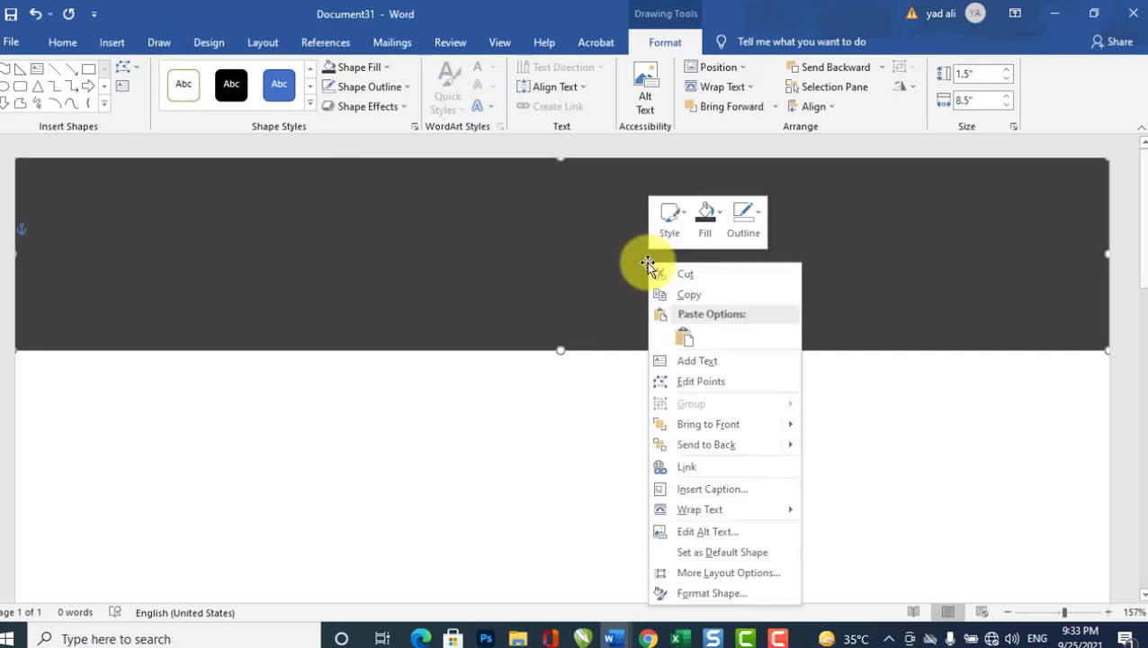
{"action": "left_click", "coordinate": [681, 360]}
{"action": "type", "text": "Y"}
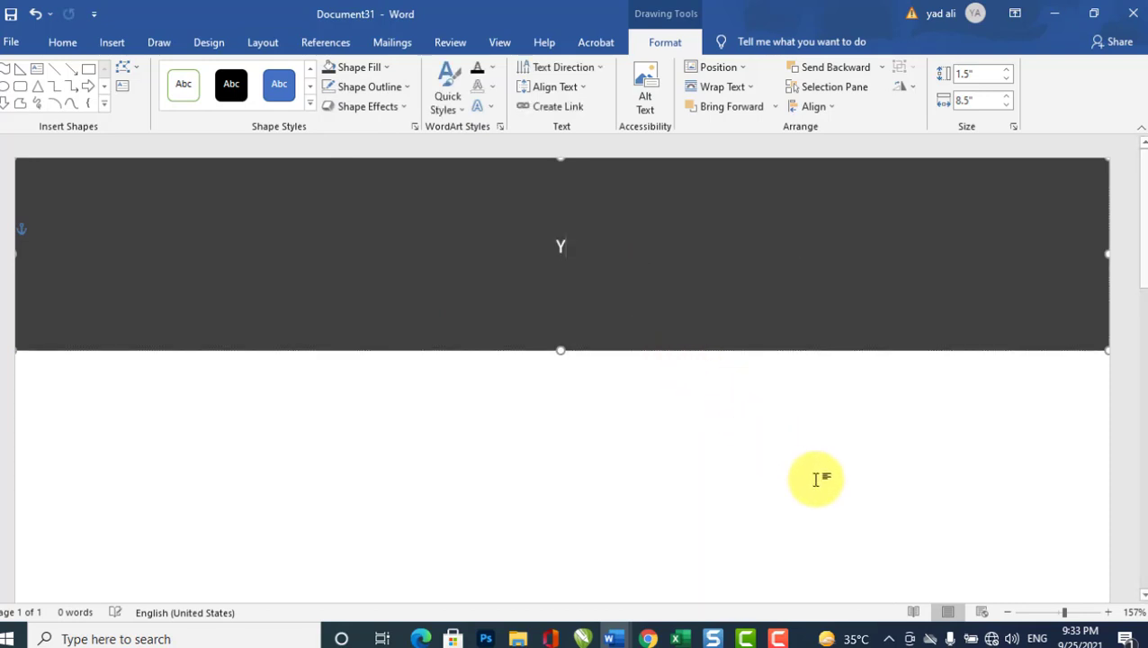
{"action": "type", "text": "adO"}
{"action": "type", "text": "Acdem"}
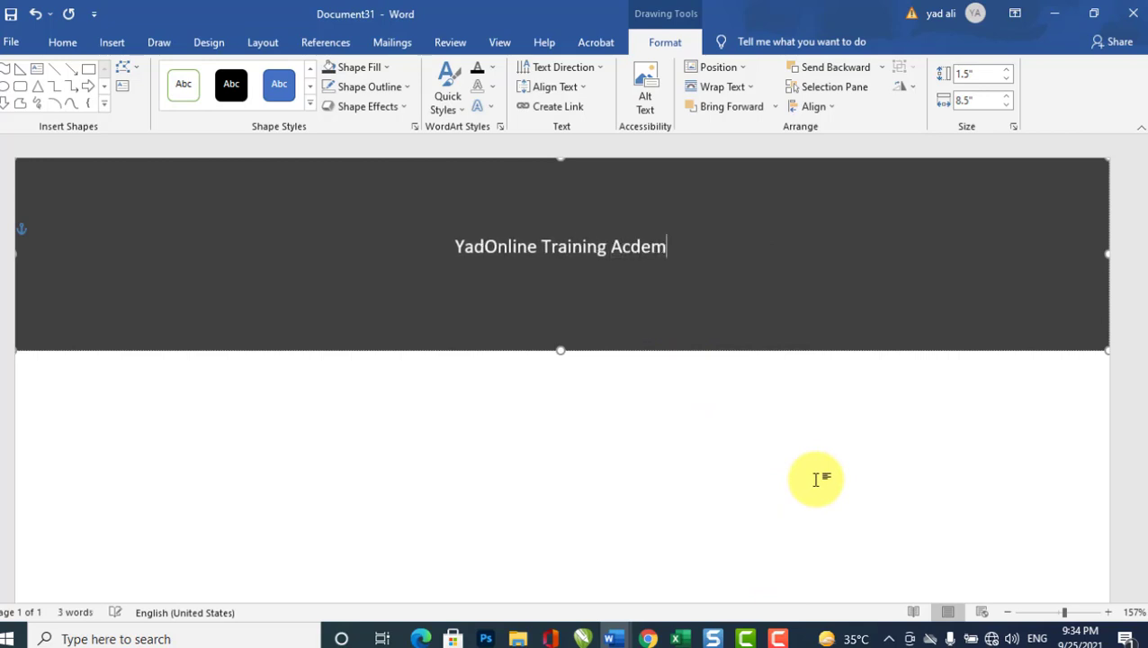
{"action": "key", "text": "BackSpace"}
{"action": "key", "text": "BackSpace"}
{"action": "key", "text": "BackSpace"}
{"action": "type", "text": "ademy"}
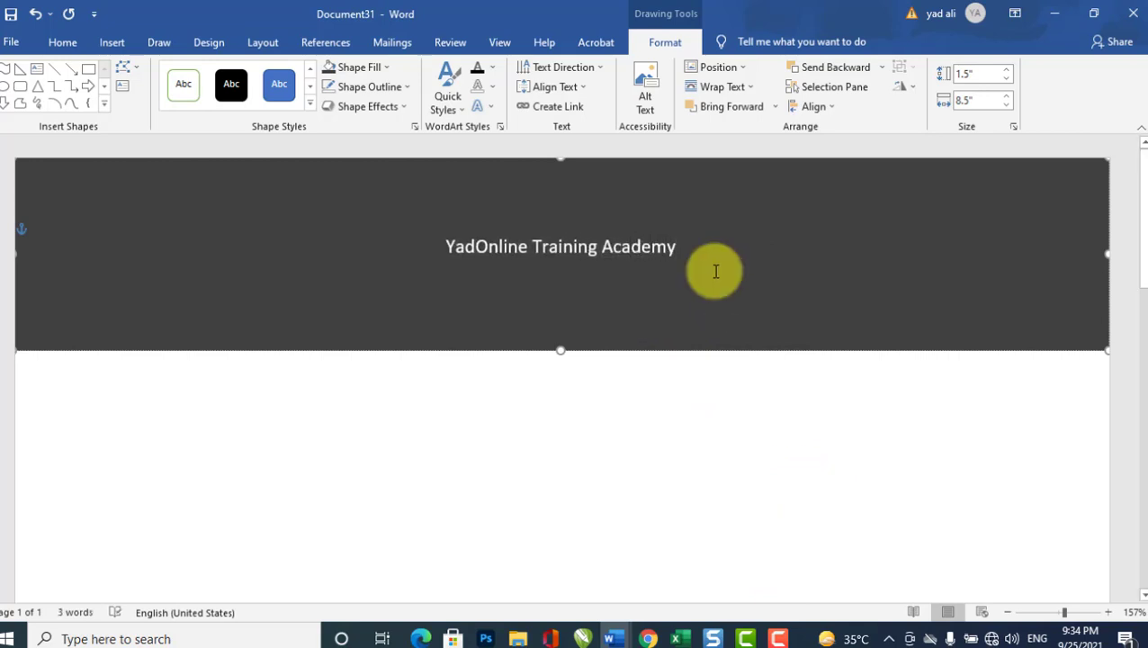
{"action": "key", "text": "Return"}
{"action": "type", "text": "Session 2021"}
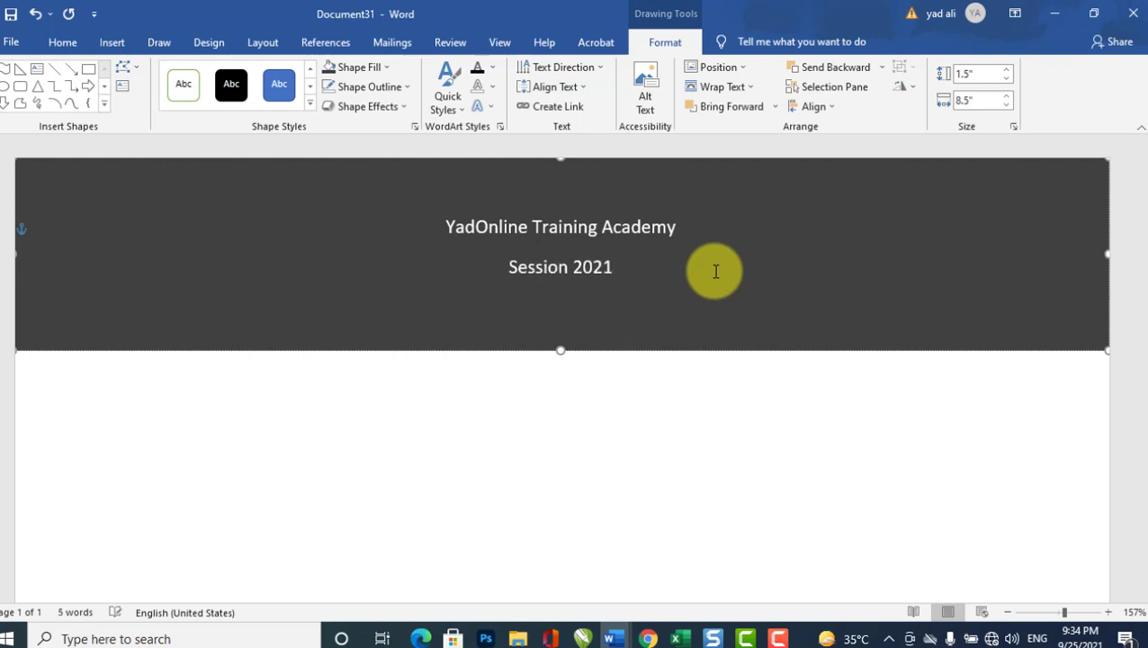
{"action": "type", "text": "-2022"}
{"action": "left_click_drag", "start_coordinate": [447, 227], "coordinate": [670, 234]}
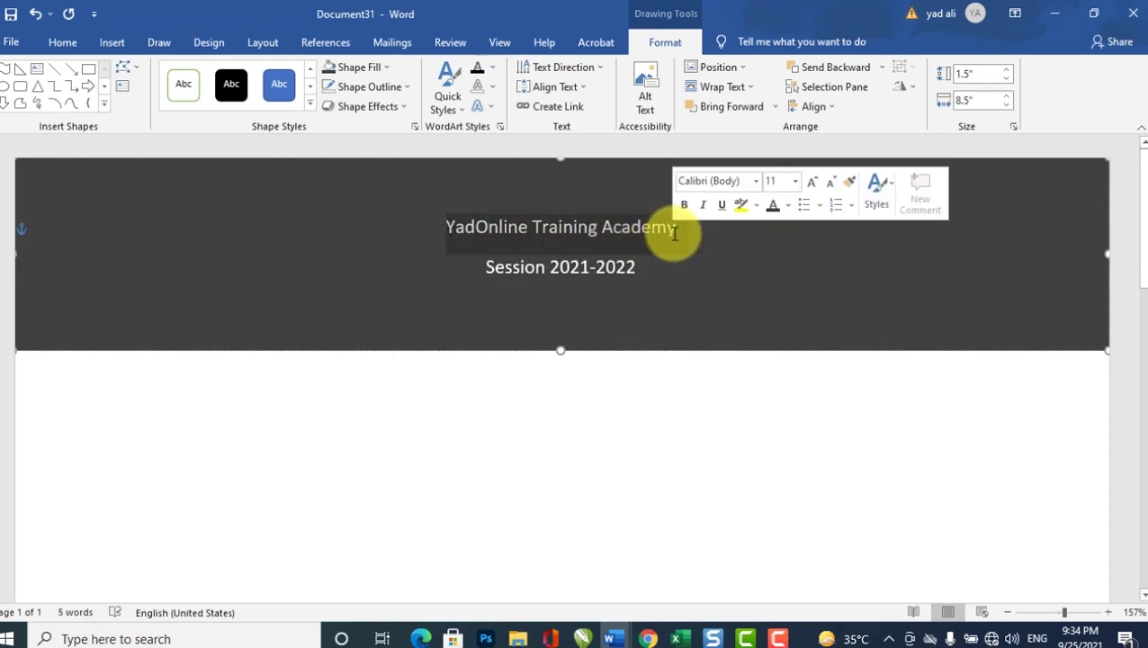
Make the academy title 22 pt bold and the Session line 16 pt
{"action": "left_click", "coordinate": [63, 43]}
{"action": "left_click", "coordinate": [167, 74]}
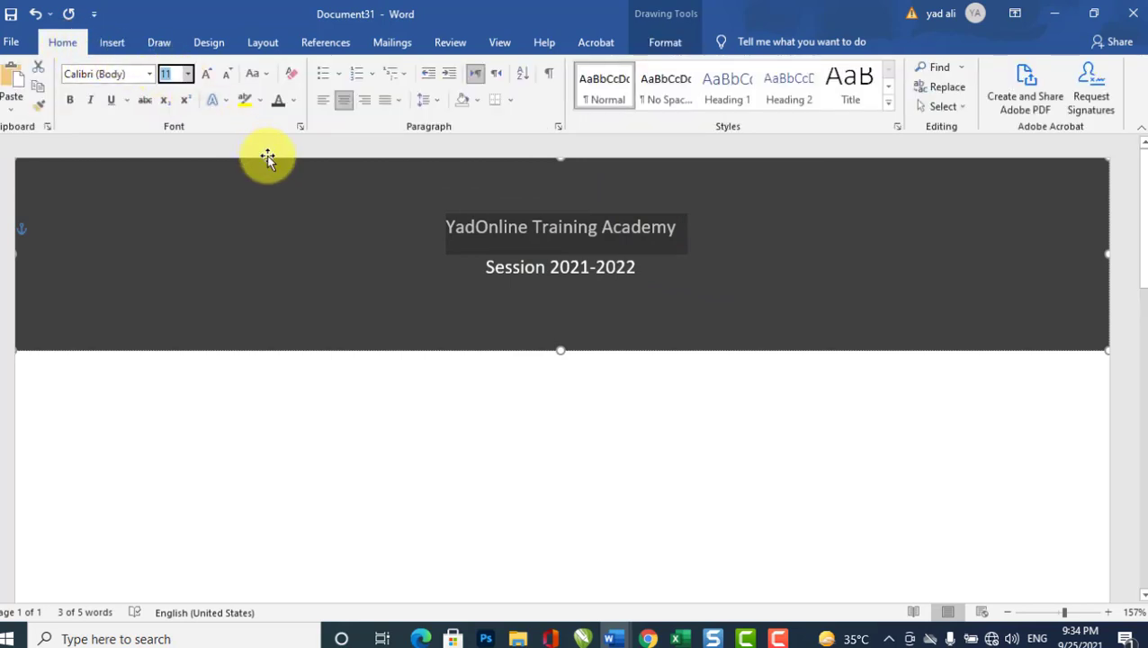
{"action": "type", "text": "22"}
{"action": "key", "text": "Return"}
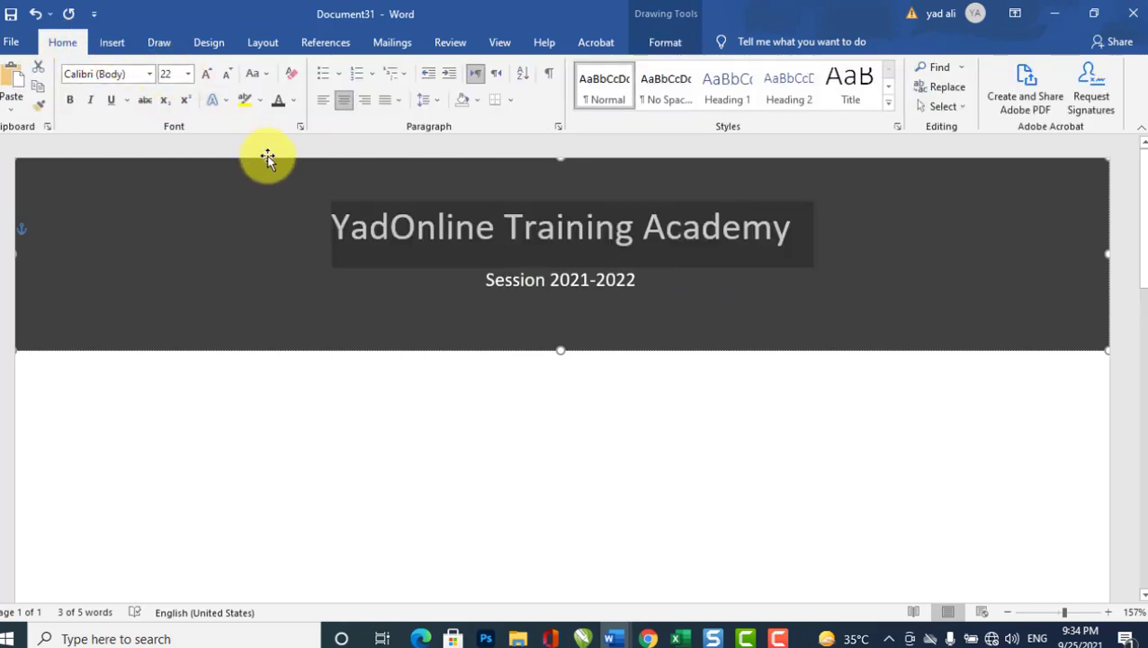
{"action": "left_click", "coordinate": [73, 103]}
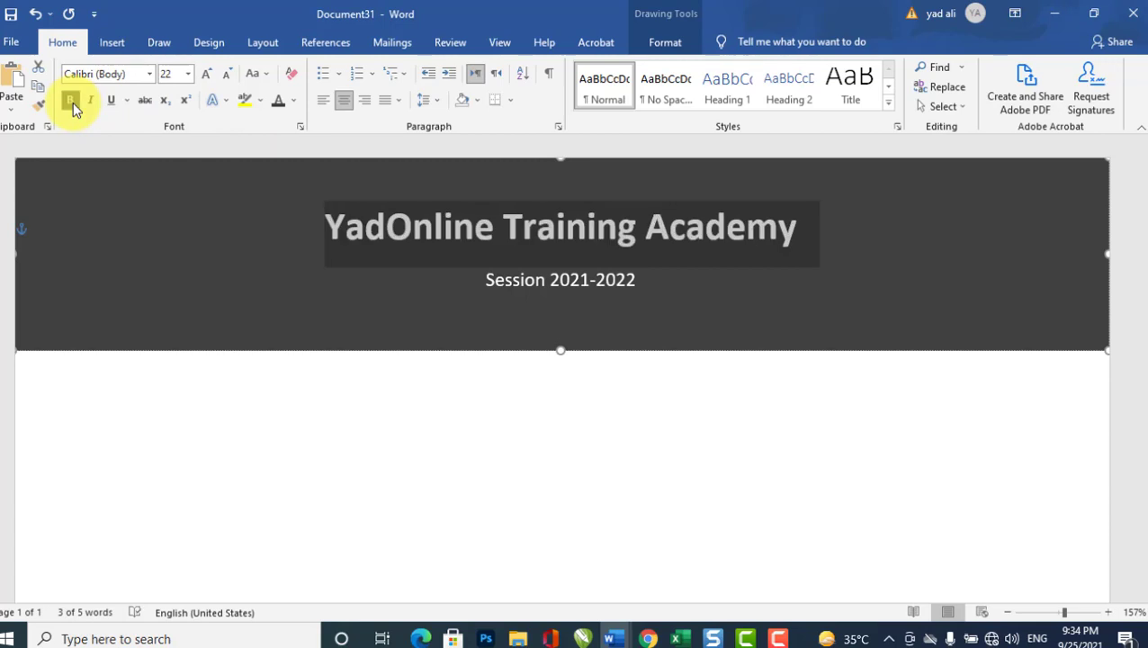
{"action": "left_click", "coordinate": [531, 280]}
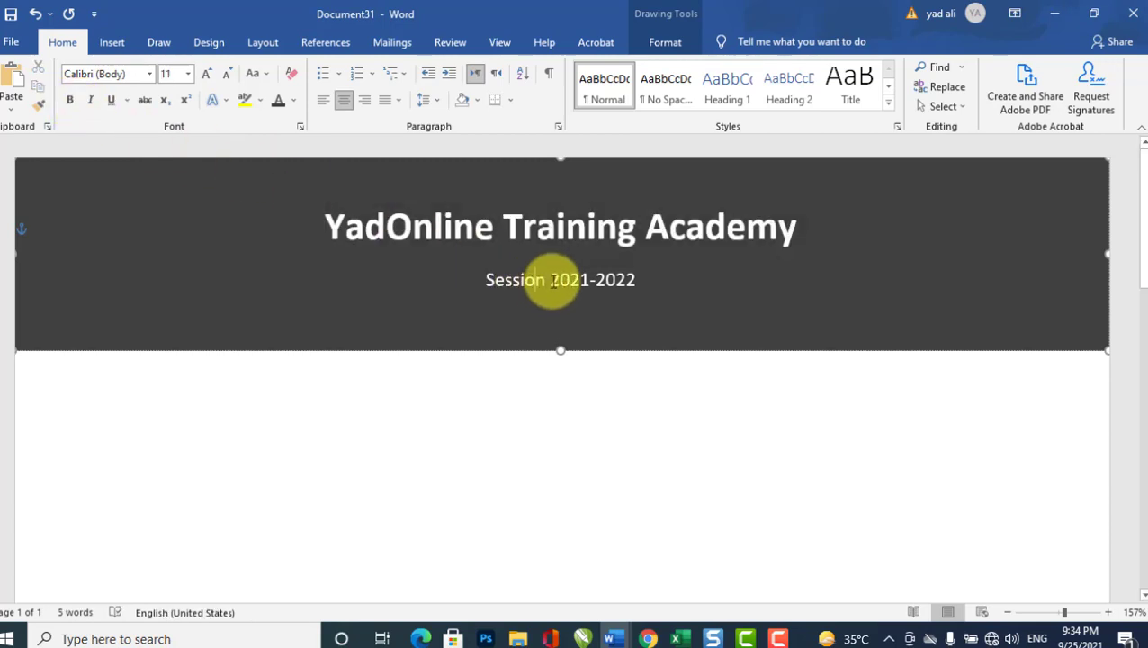
{"action": "left_click_drag", "start_coordinate": [638, 277], "coordinate": [476, 277]}
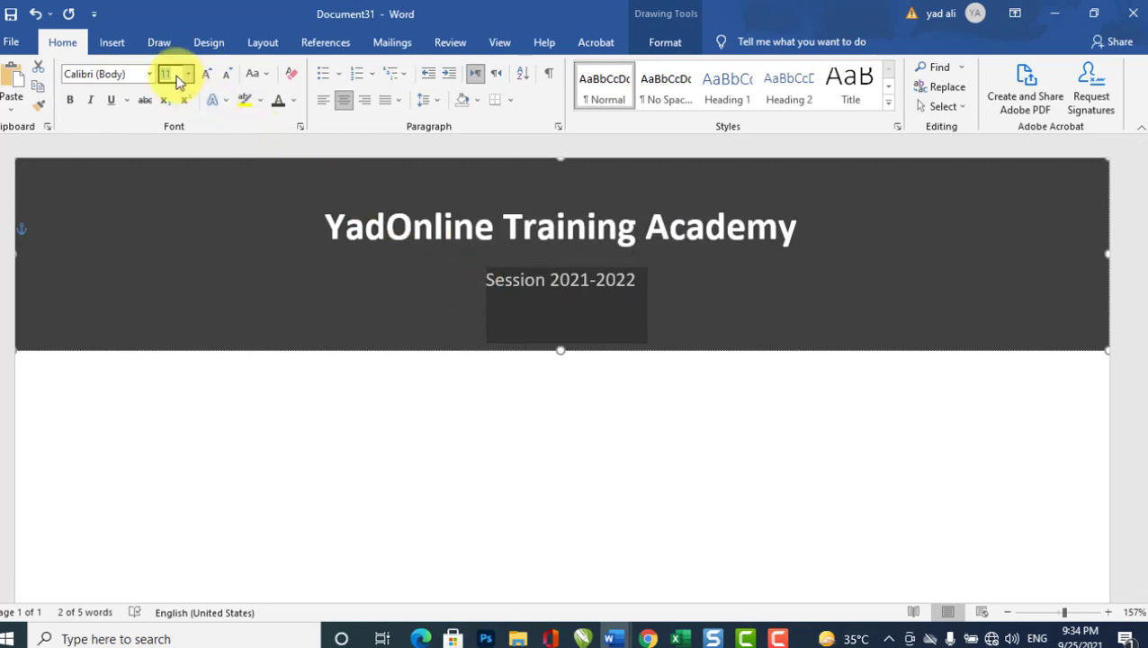
{"action": "left_click", "coordinate": [175, 74]}
{"action": "type", "text": "16"}
{"action": "key", "text": "Return"}
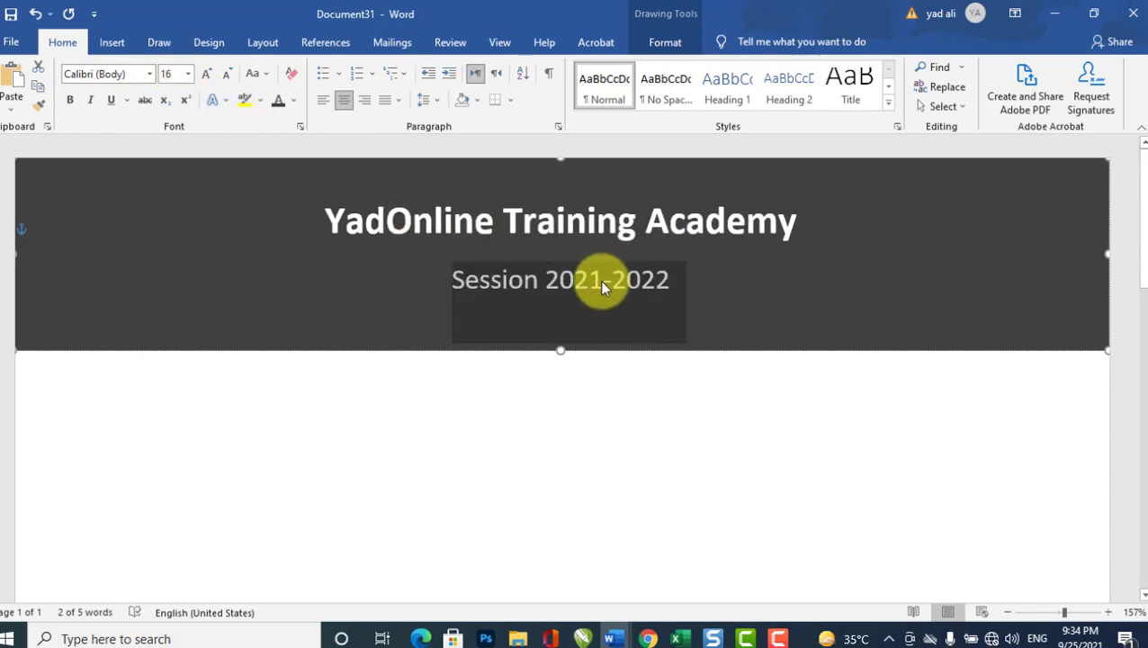
Set Spacing After to 0 pt for both banner lines
{"action": "left_click_drag", "start_coordinate": [671, 281], "coordinate": [355, 215]}
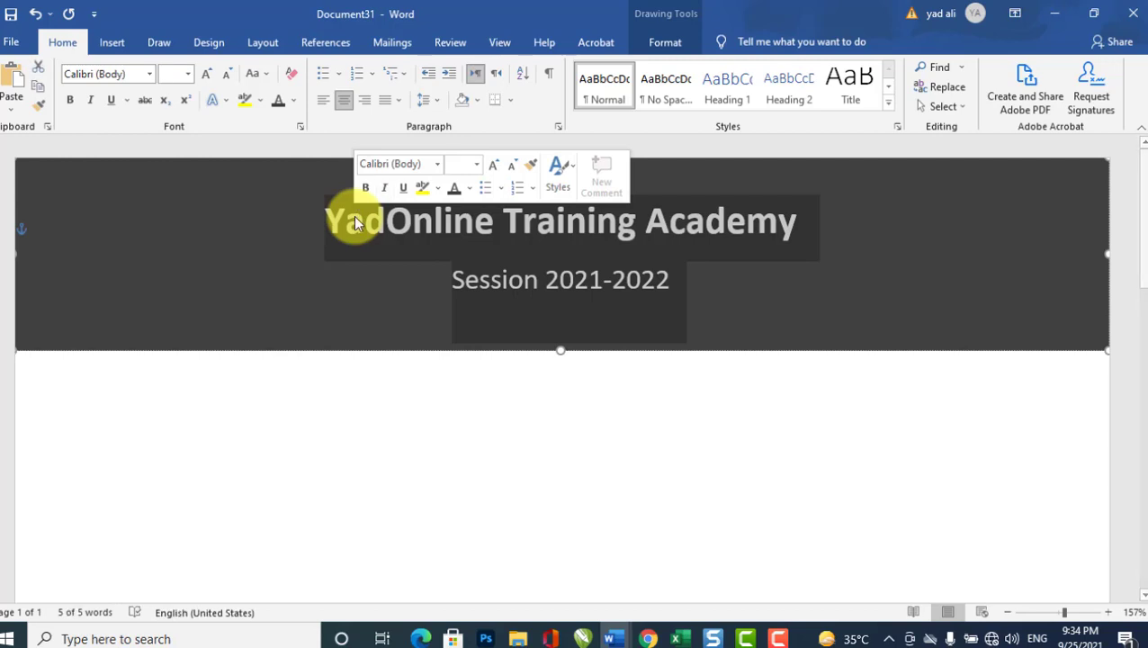
{"action": "left_click", "coordinate": [252, 47]}
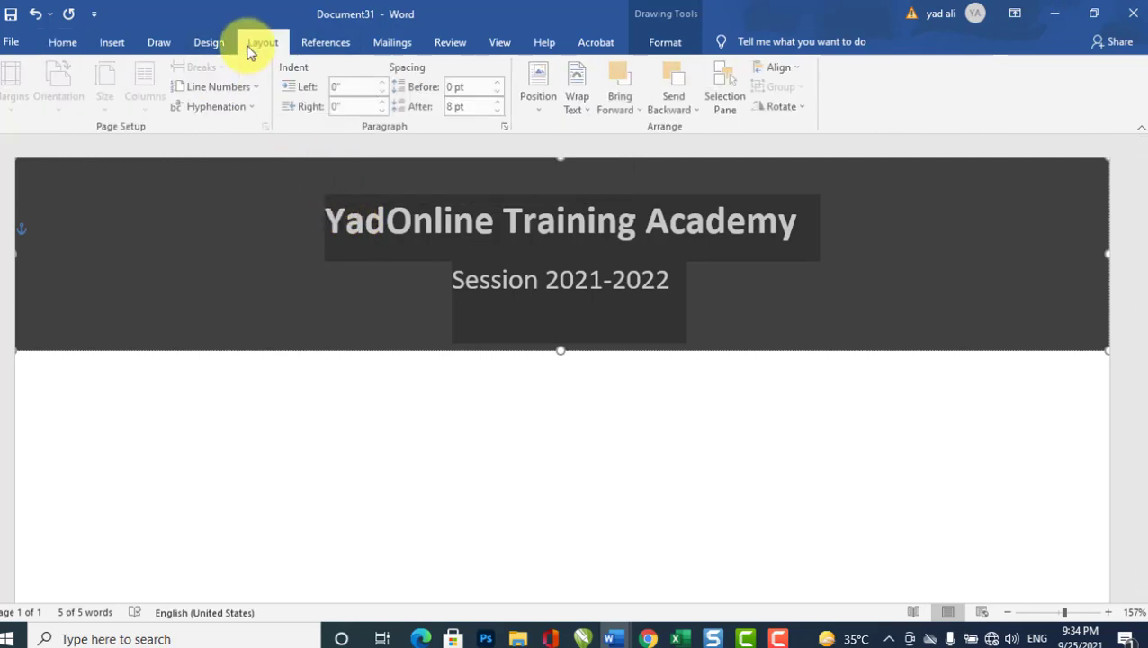
{"action": "left_click", "coordinate": [499, 111]}
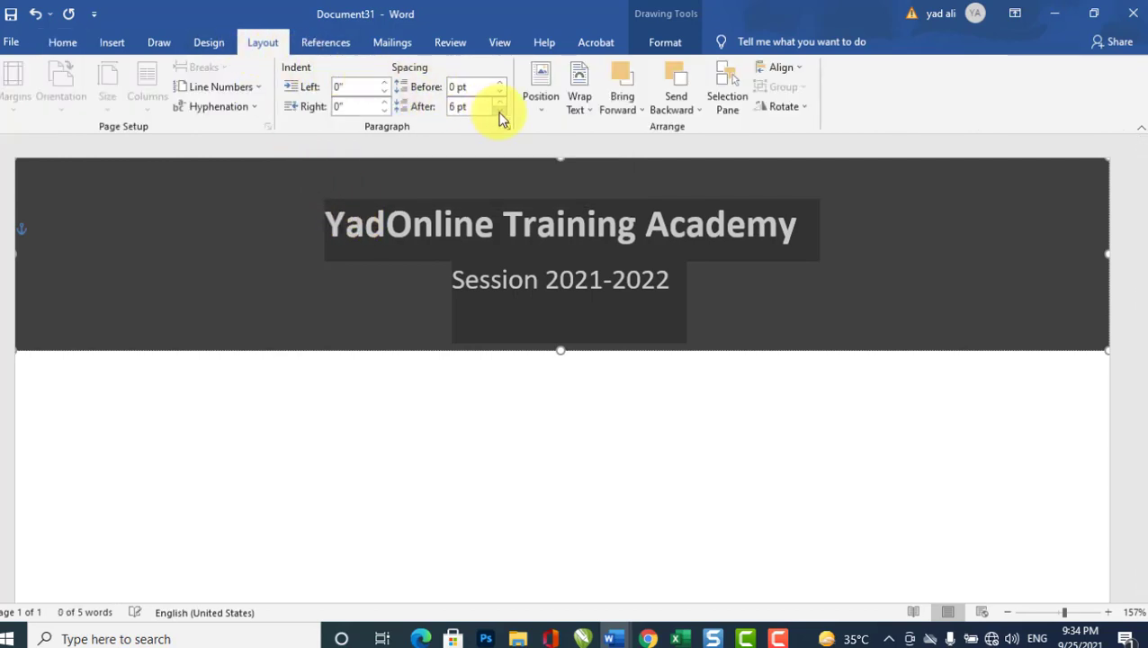
{"action": "left_click", "coordinate": [499, 111]}
{"action": "left_click", "coordinate": [704, 306]}
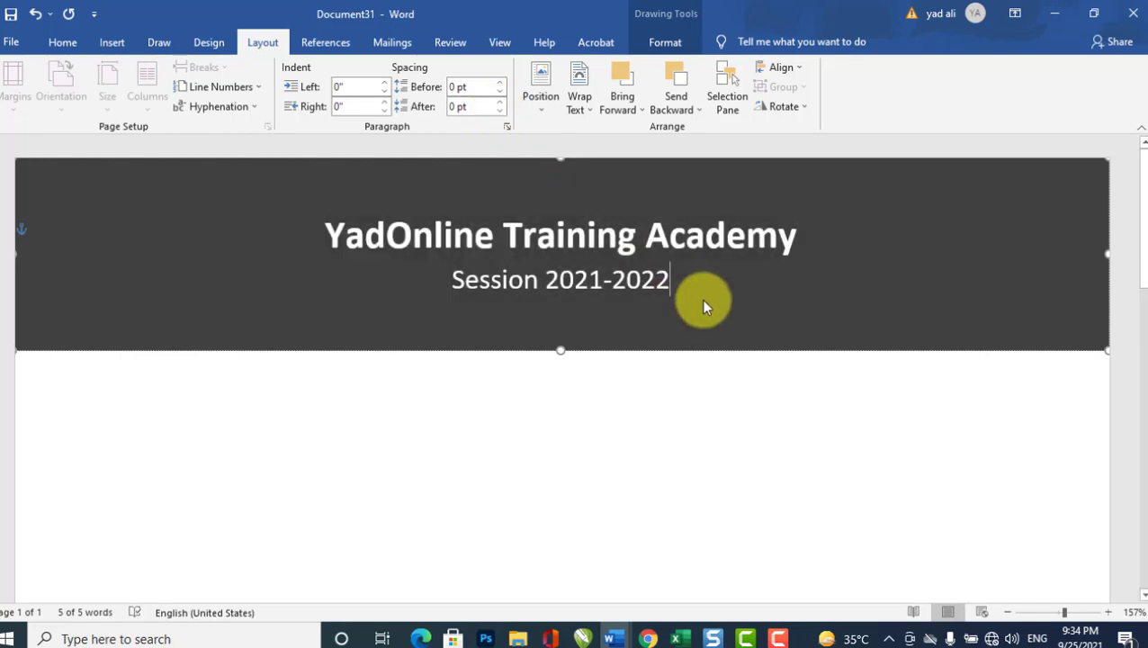
{"action": "left_click", "coordinate": [670, 410]}
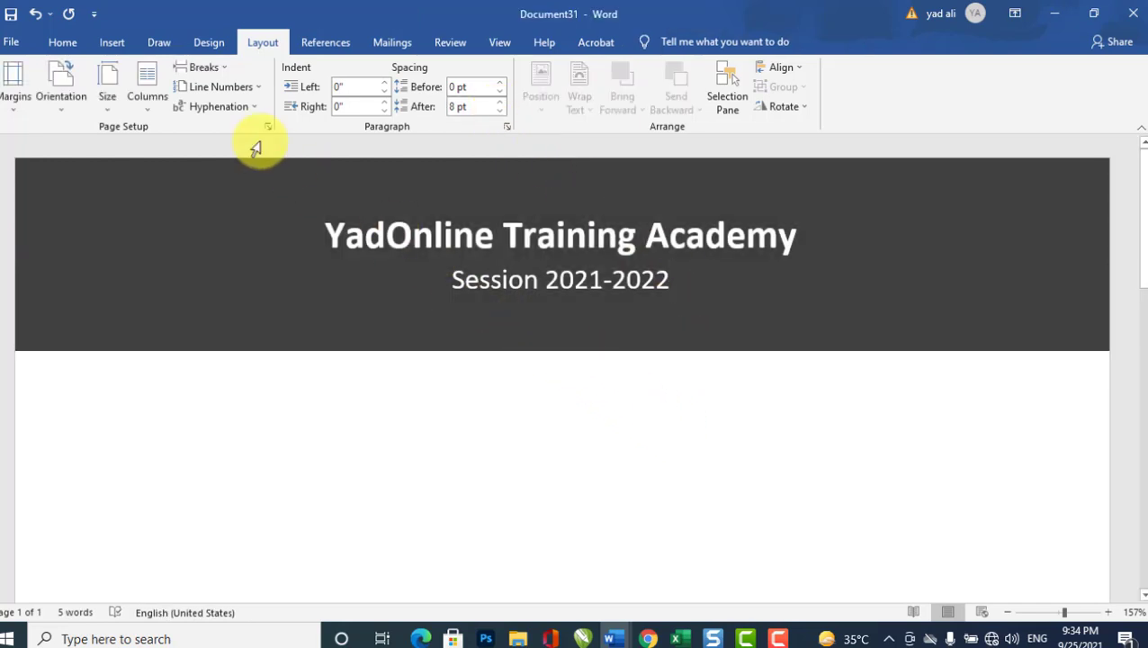
Draw a 0.38" by 2.38" rectangle centred just below the banner
{"action": "left_click", "coordinate": [110, 42]}
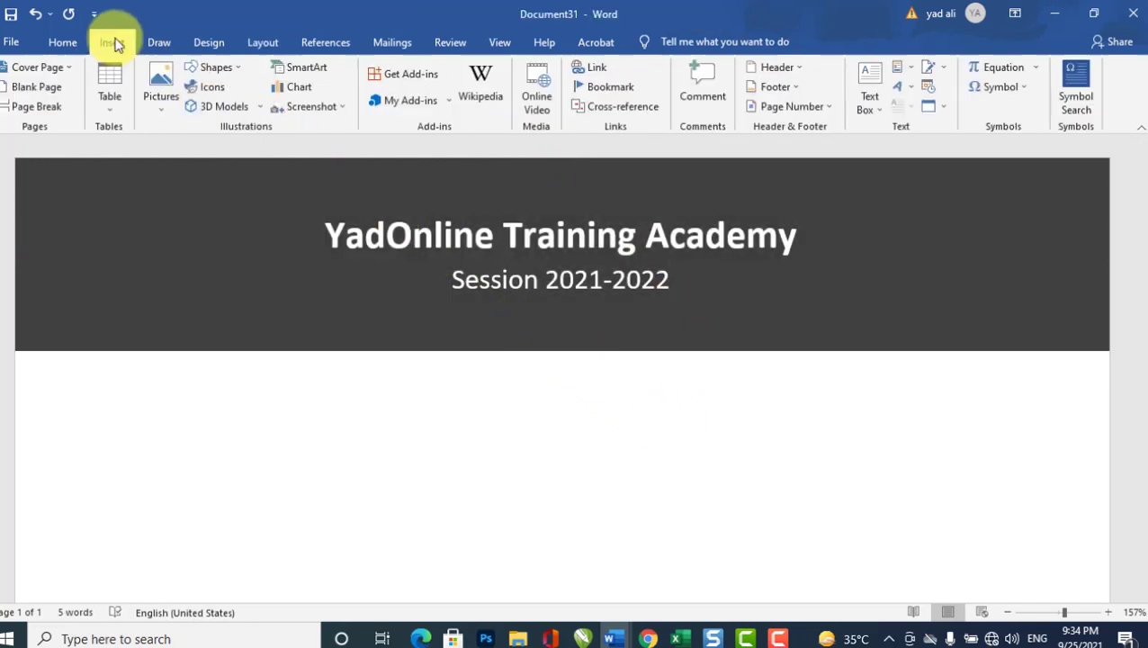
{"action": "left_click", "coordinate": [231, 72]}
{"action": "left_click", "coordinate": [272, 108]}
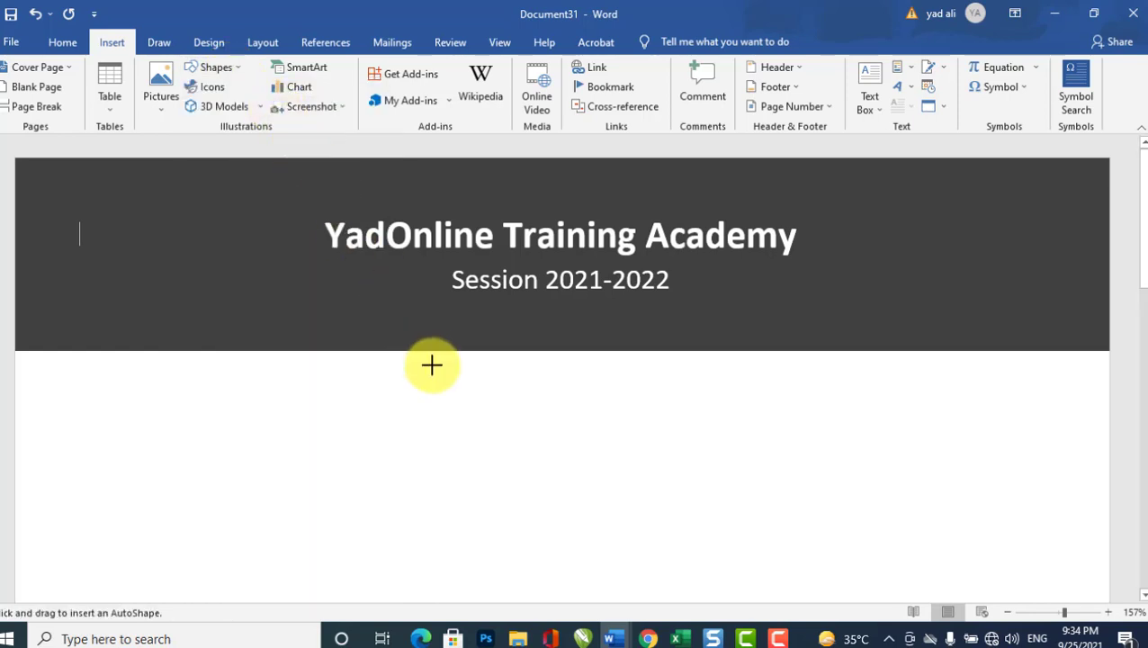
{"action": "left_click_drag", "start_coordinate": [446, 387], "coordinate": [632, 464]}
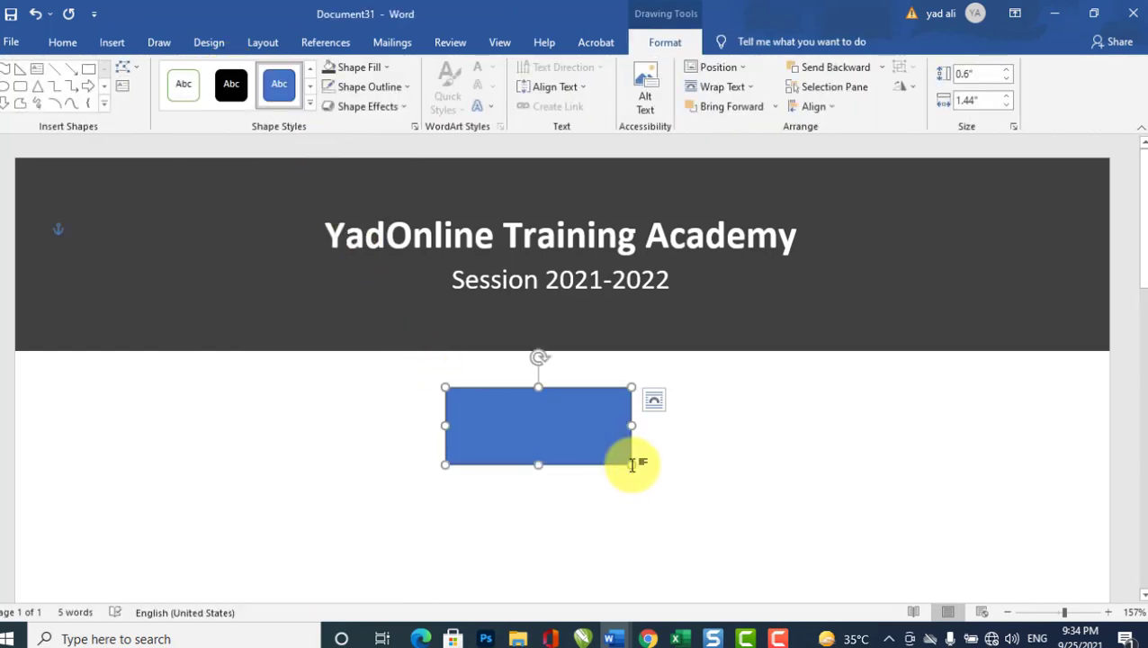
{"action": "left_click", "coordinate": [976, 73]}
{"action": "type", "text": ".3"}
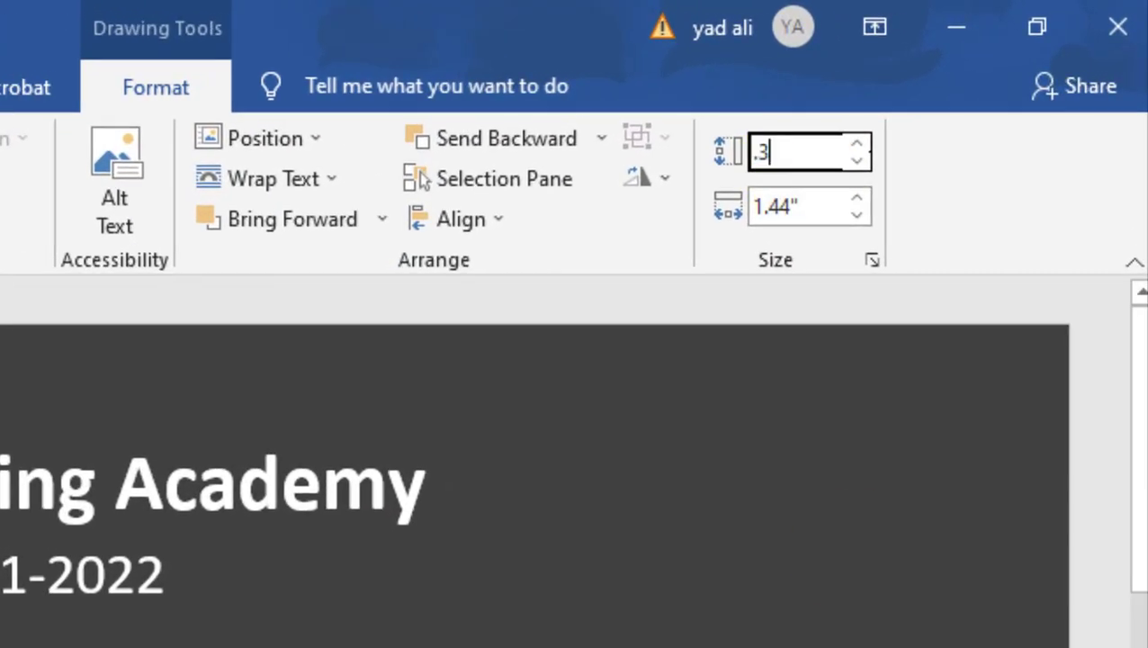
{"action": "type", "text": "8"}
{"action": "key", "text": "Return"}
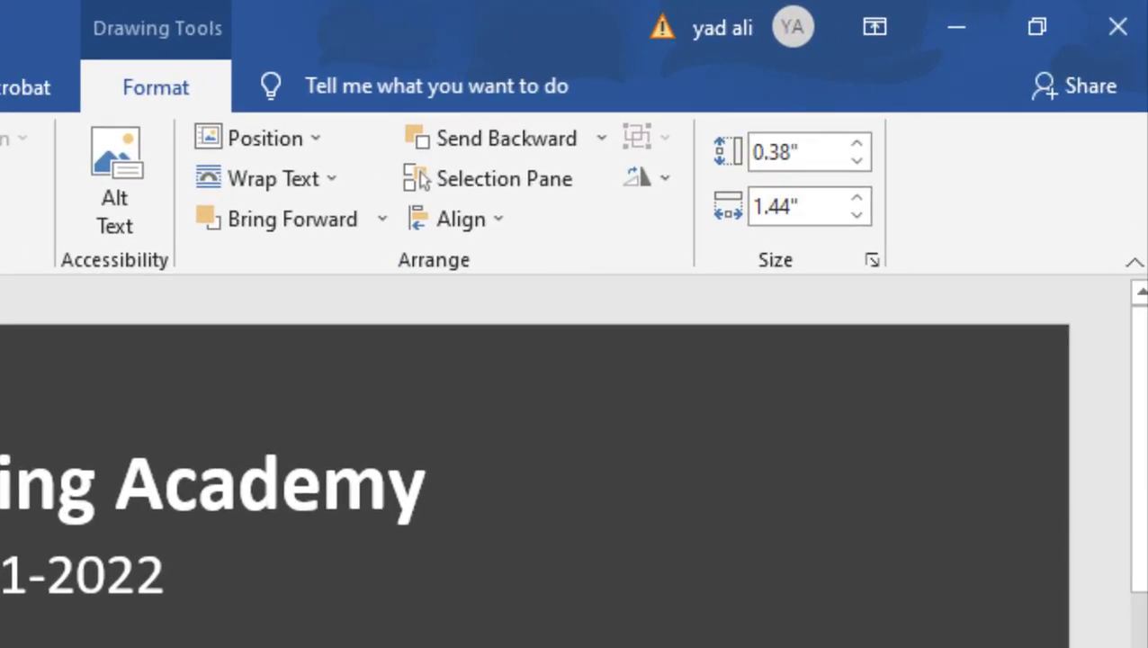
{"action": "left_click", "coordinate": [809, 207]}
{"action": "type", "text": "2.38"}
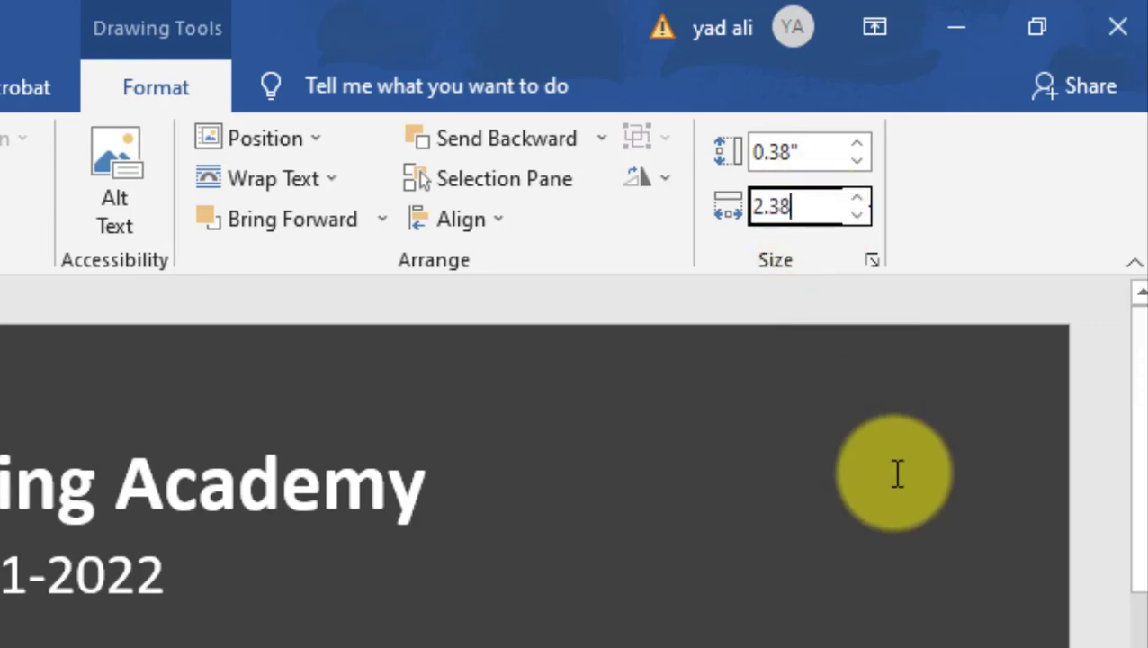
{"action": "key", "text": "Return"}
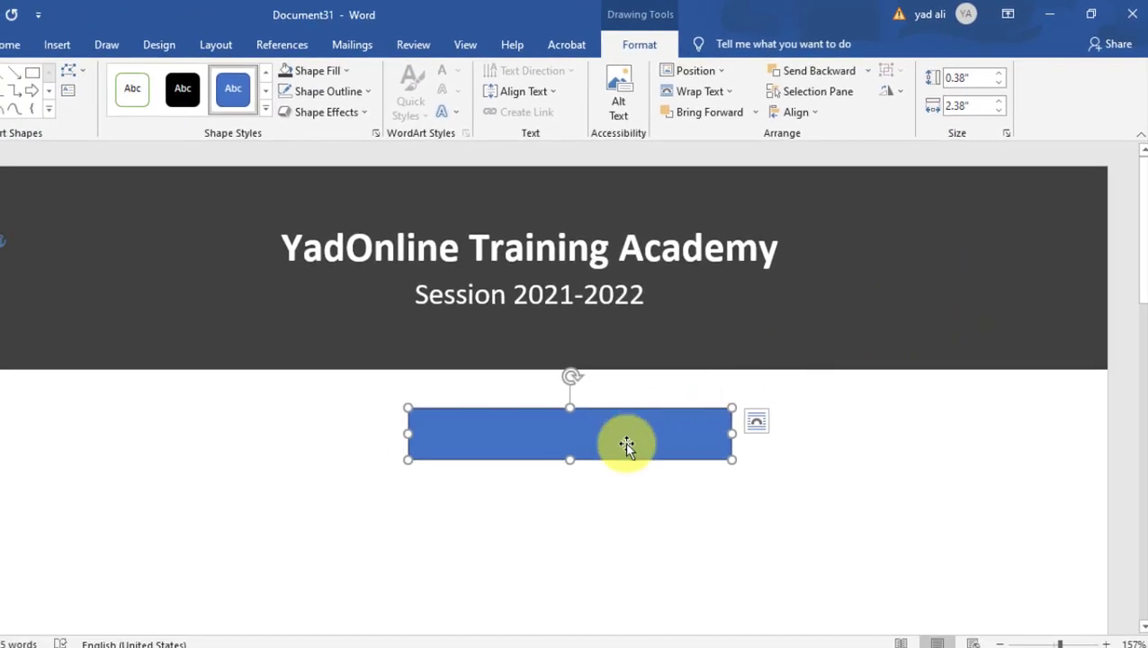
{"action": "left_click_drag", "start_coordinate": [573, 427], "coordinate": [586, 427]}
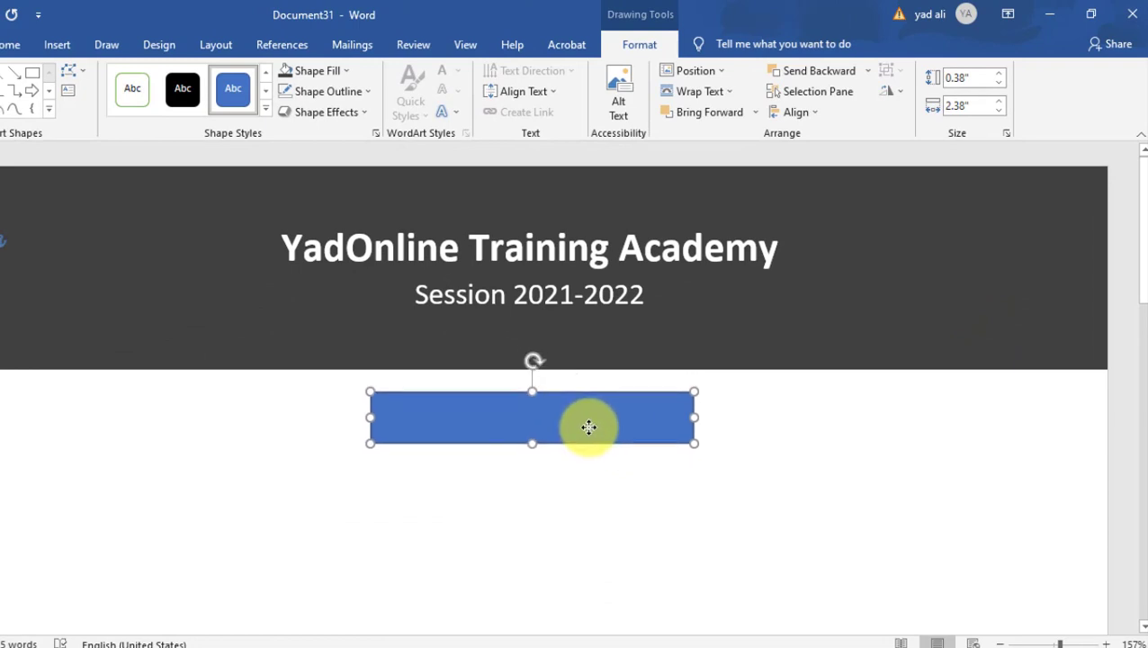
Fill the box dark grey and type 'School Leaving Certificate' inside it
{"action": "left_click", "coordinate": [347, 73]}
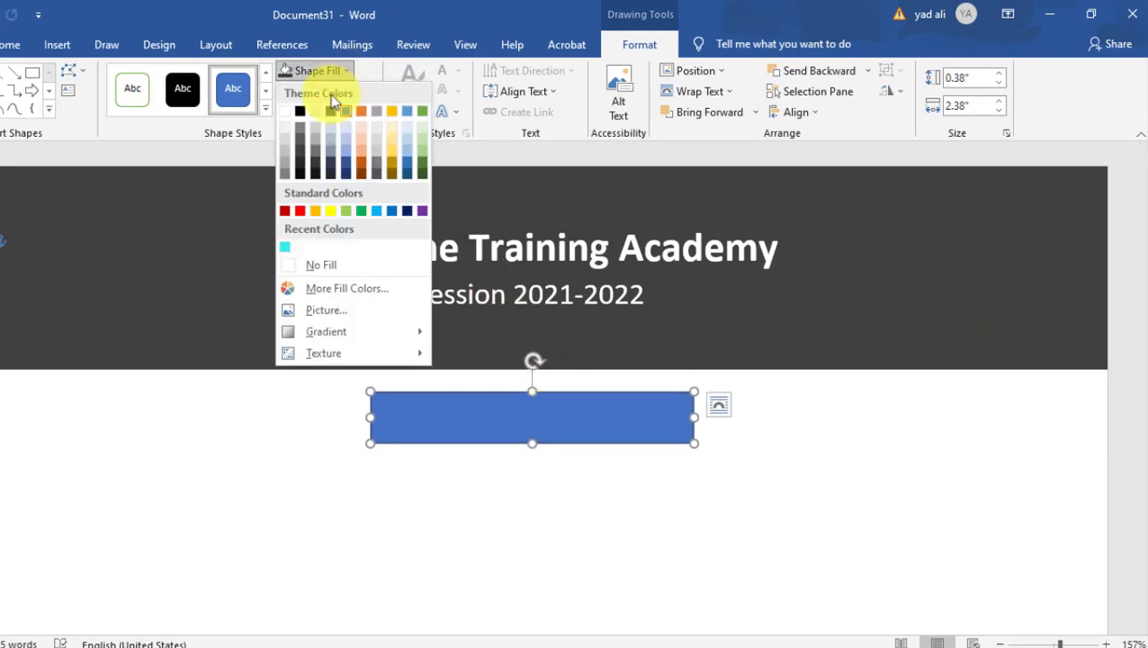
{"action": "left_click", "coordinate": [302, 148]}
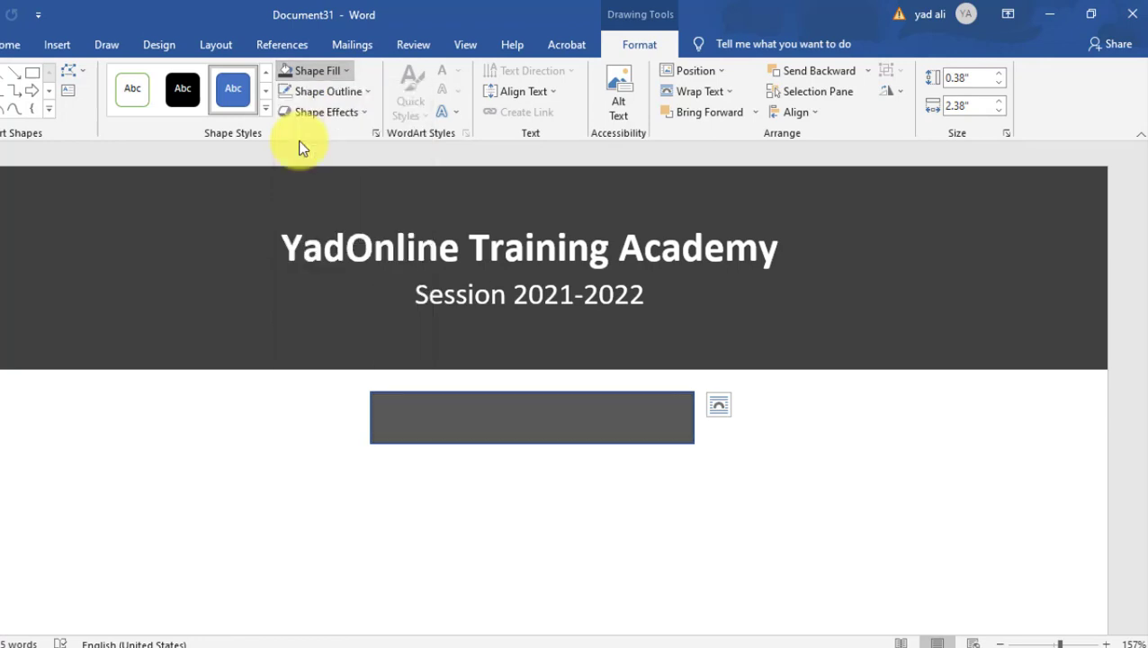
{"action": "right_click", "coordinate": [537, 426]}
{"action": "left_click", "coordinate": [598, 171]}
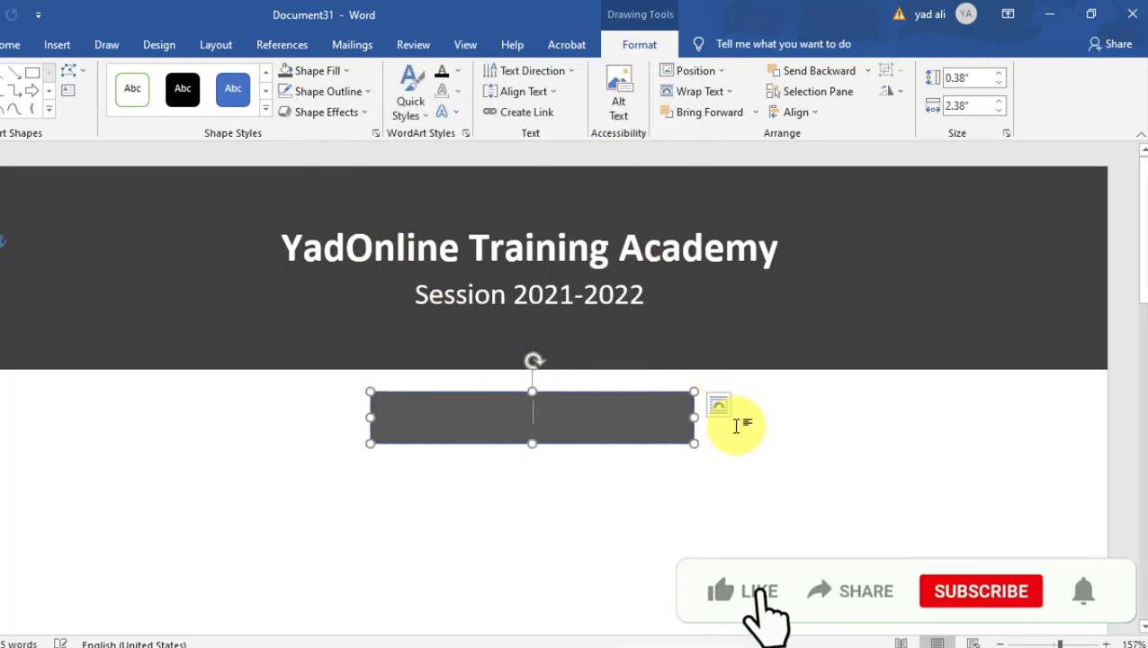
{"action": "type", "text": "School Lev"}
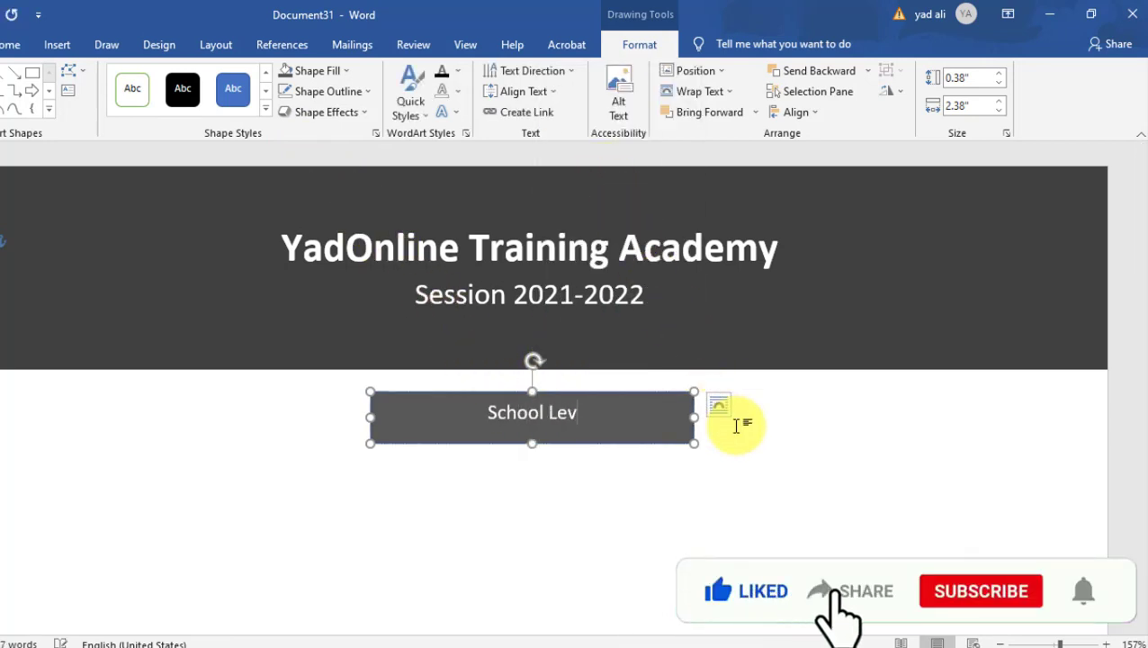
{"action": "key", "text": "BackSpace"}
{"action": "type", "text": "aving Certificate"}
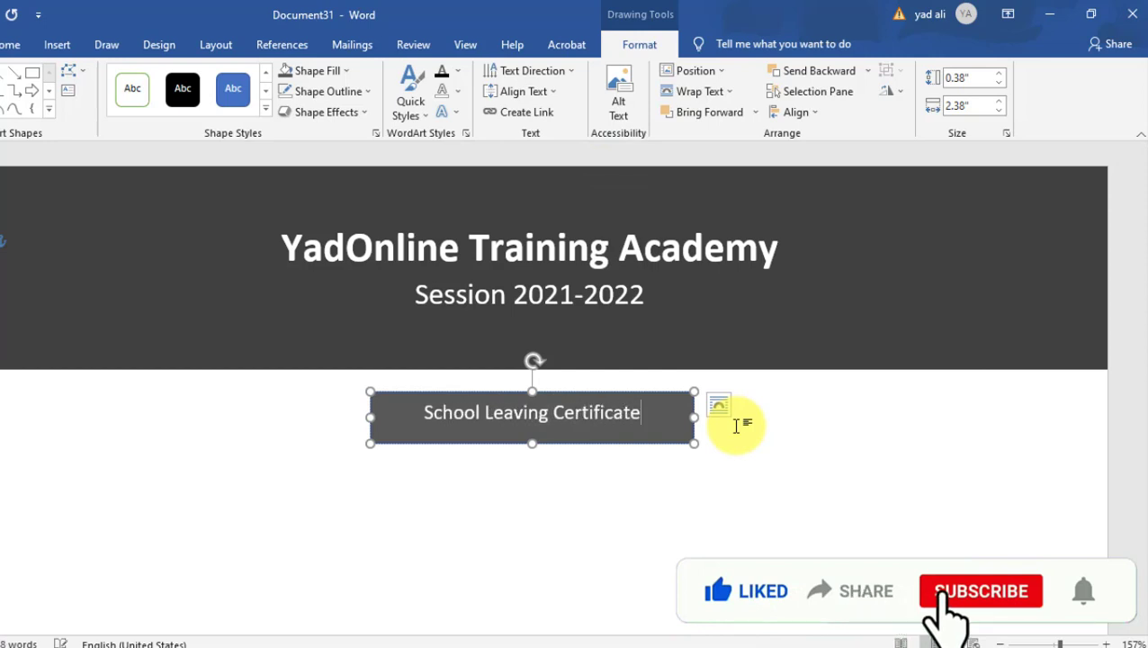
Set the certificate title text to 14 pt
{"action": "left_click_drag", "start_coordinate": [611, 427], "coordinate": [427, 416]}
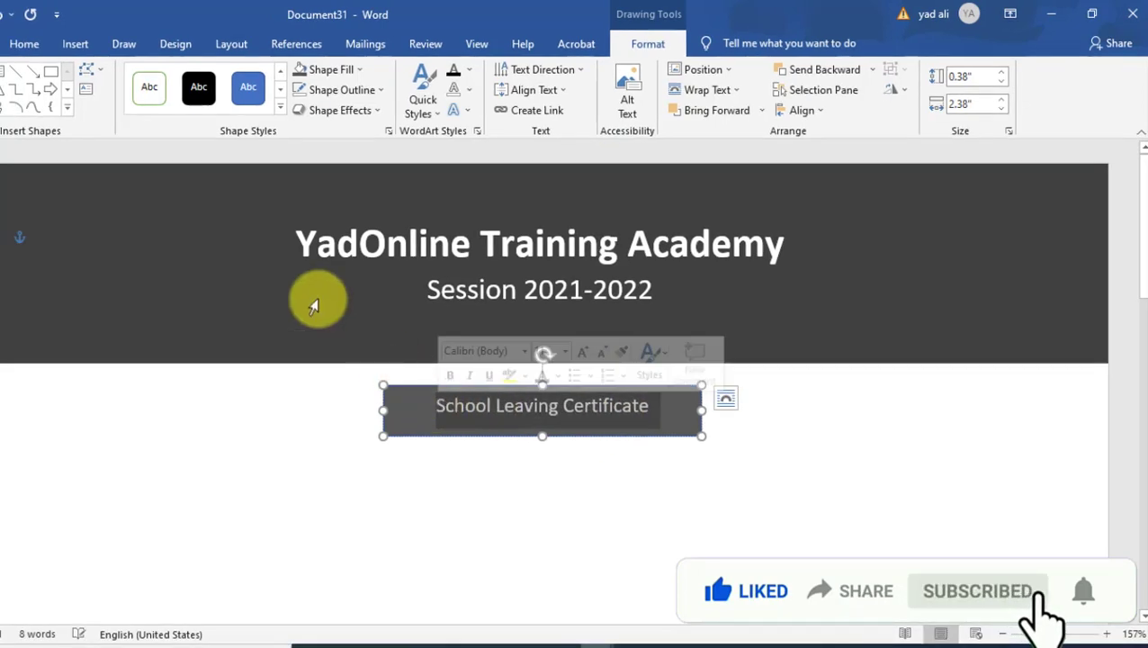
{"action": "left_click", "coordinate": [23, 44]}
{"action": "left_click", "coordinate": [154, 77]}
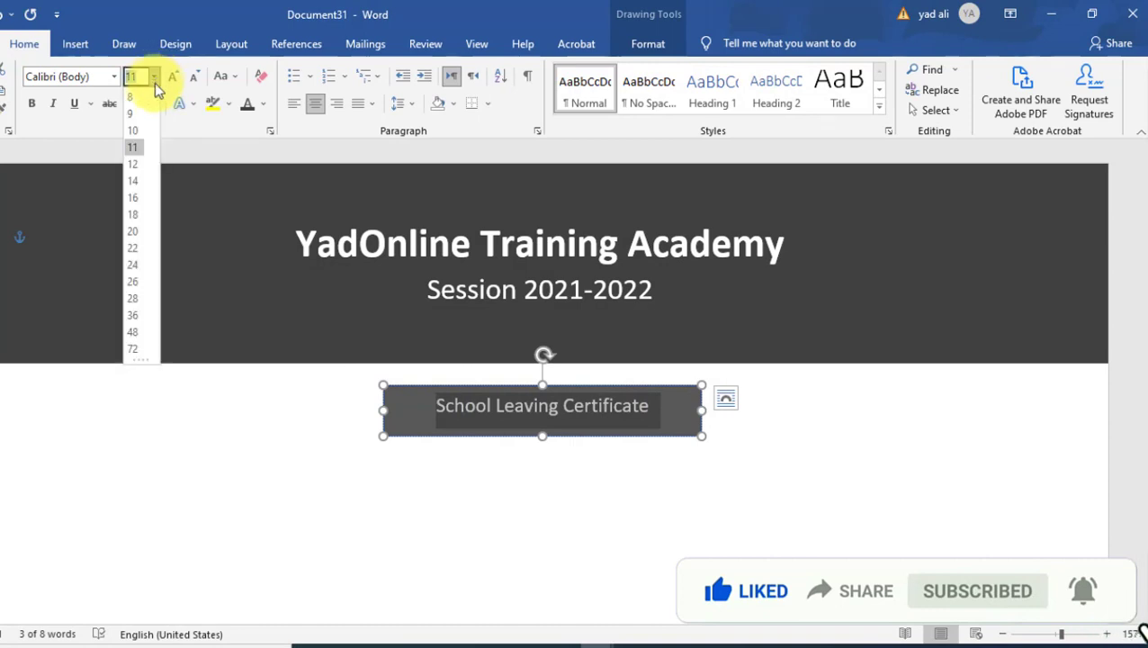
{"action": "left_click", "coordinate": [136, 182]}
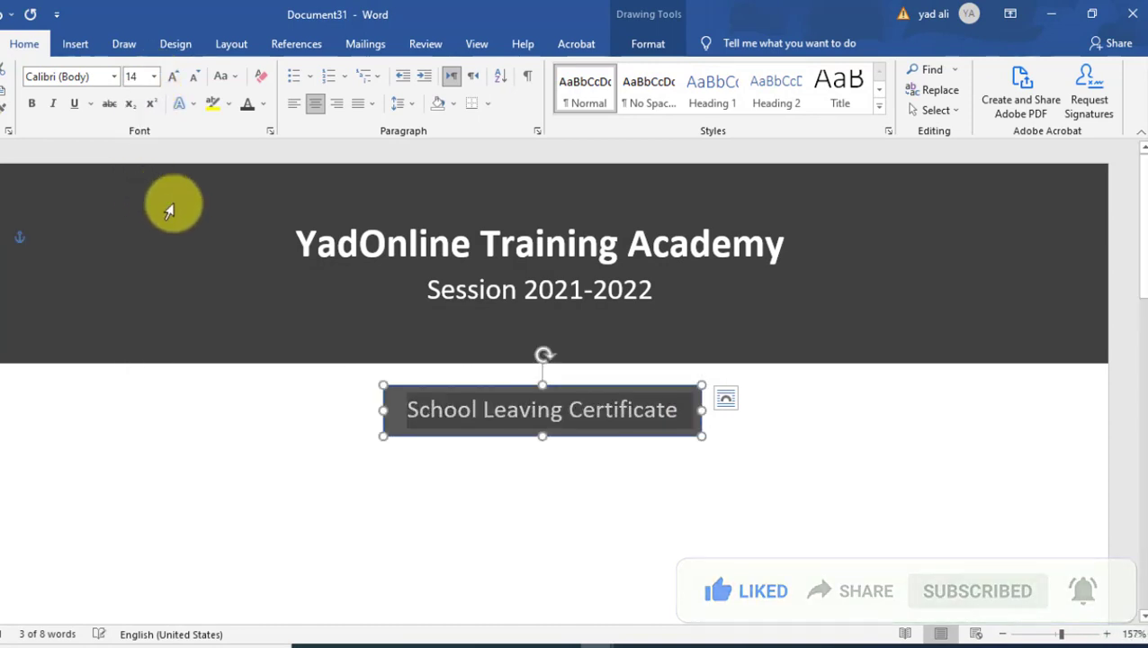
{"action": "left_click", "coordinate": [696, 510]}
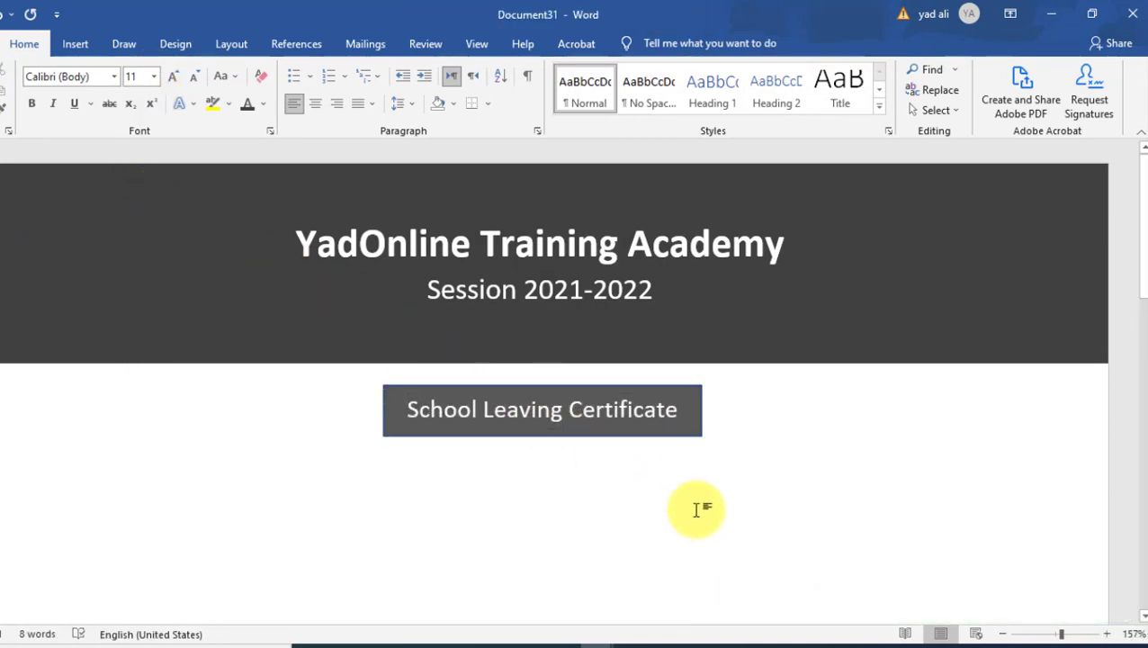
{"action": "left_click", "coordinate": [74, 45]}
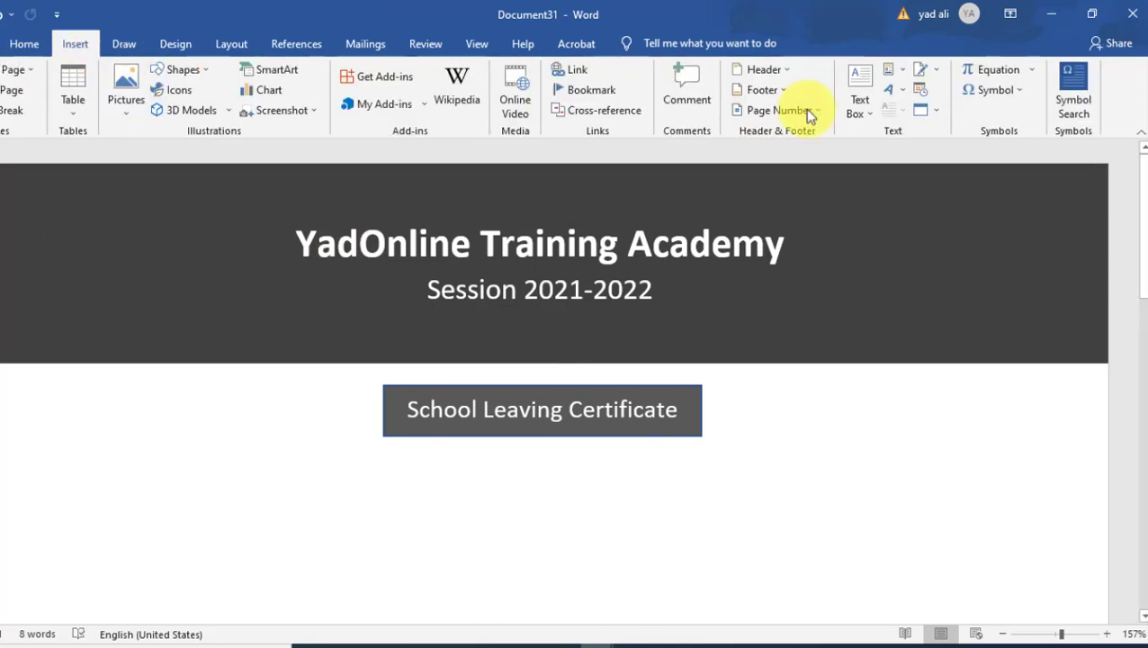
Draw a 0.25" by 0.5" text box below the title at left and duplicate it beside itself
{"action": "left_click", "coordinate": [860, 113]}
{"action": "left_click", "coordinate": [814, 488]}
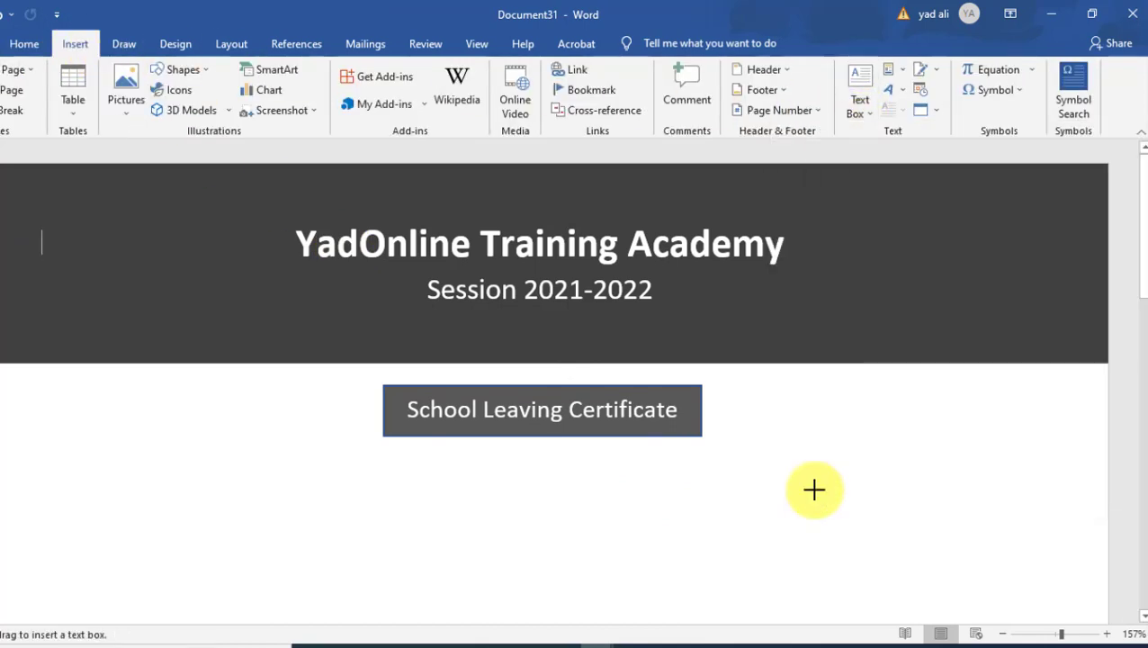
{"action": "left_click_drag", "start_coordinate": [39, 481], "coordinate": [253, 550]}
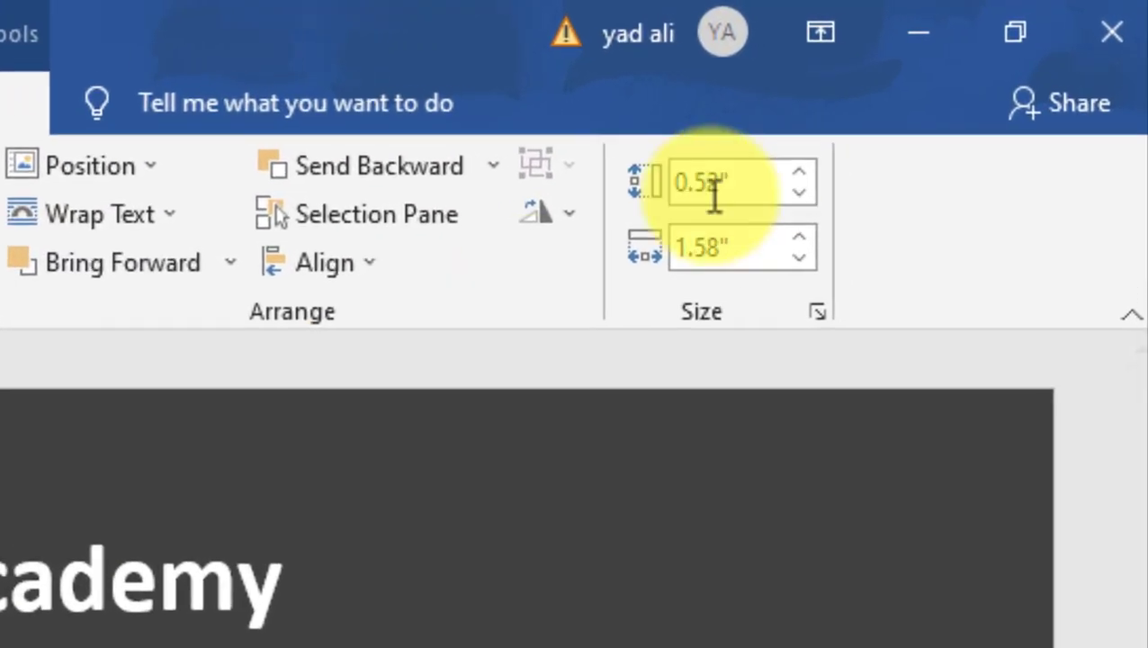
{"action": "left_click", "coordinate": [977, 76]}
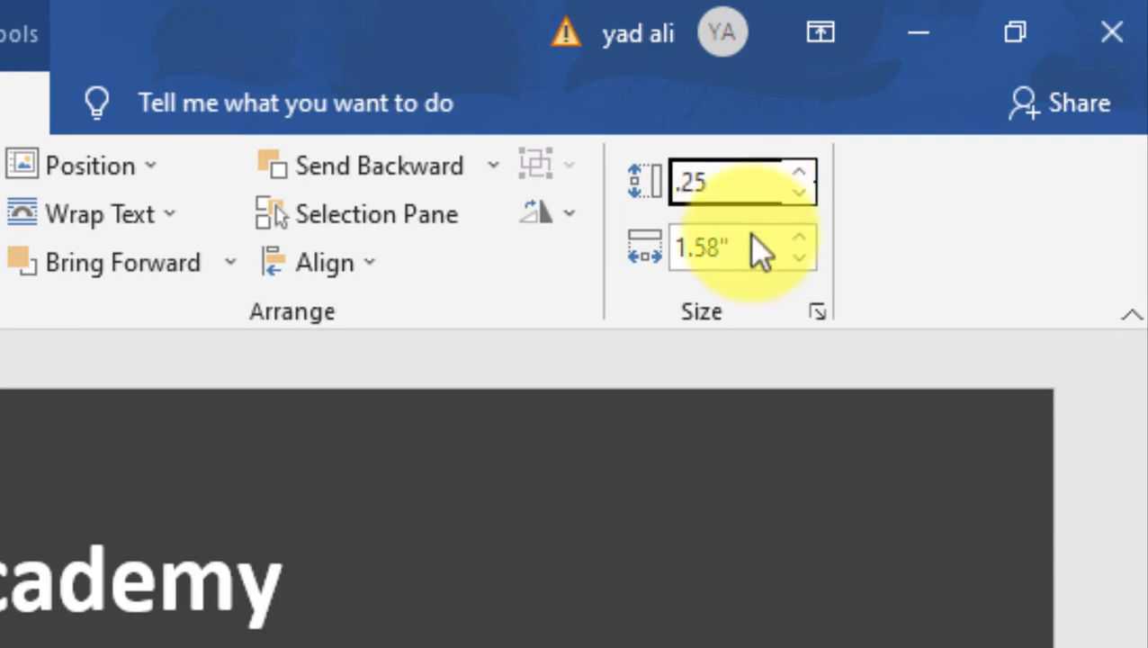
{"action": "left_click", "coordinate": [747, 191]}
{"action": "type", "text": ".25"}
{"action": "left_click", "coordinate": [755, 241]}
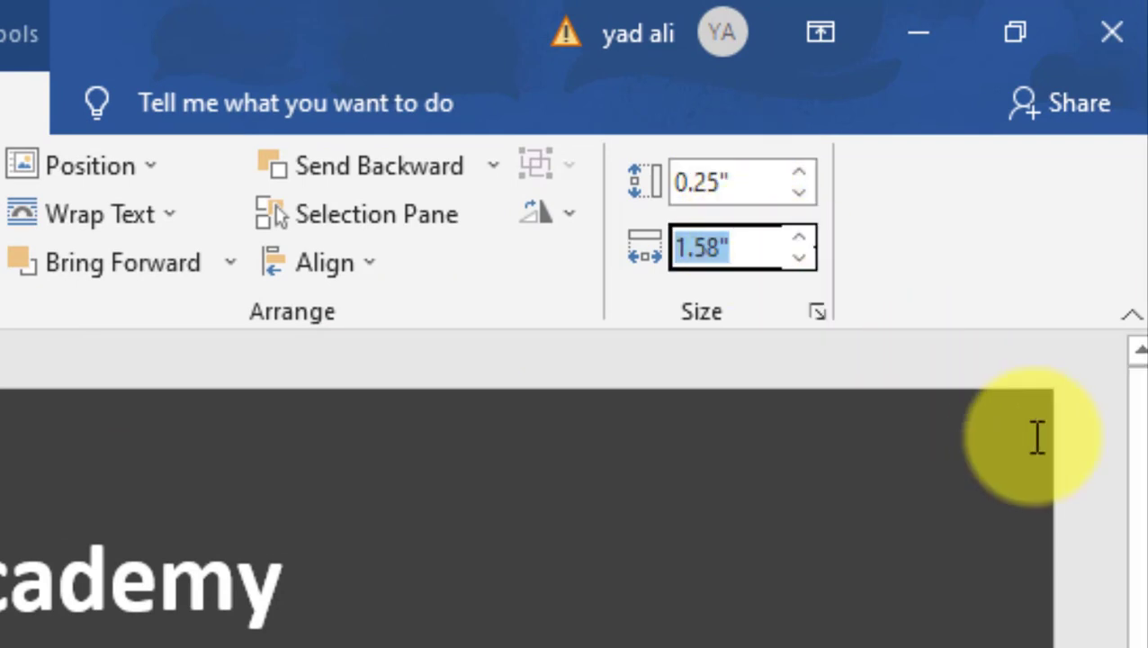
{"action": "type", "text": "5"}
{"action": "key", "text": "Return"}
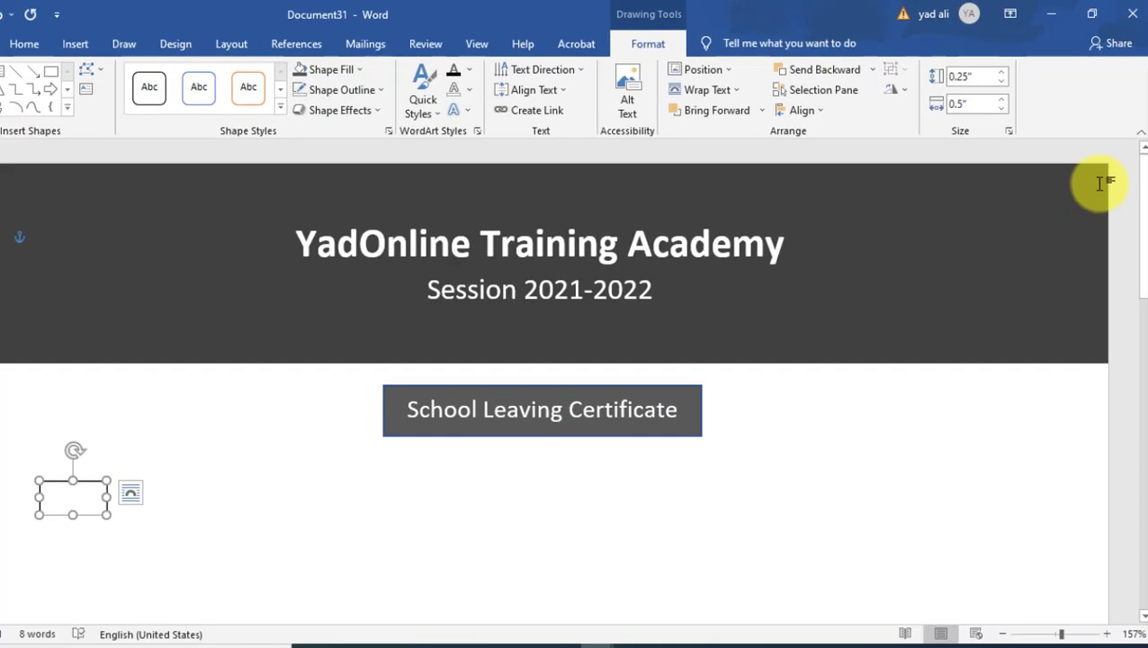
{"action": "left_click_drag", "start_coordinate": [90, 486], "coordinate": [167, 486]}
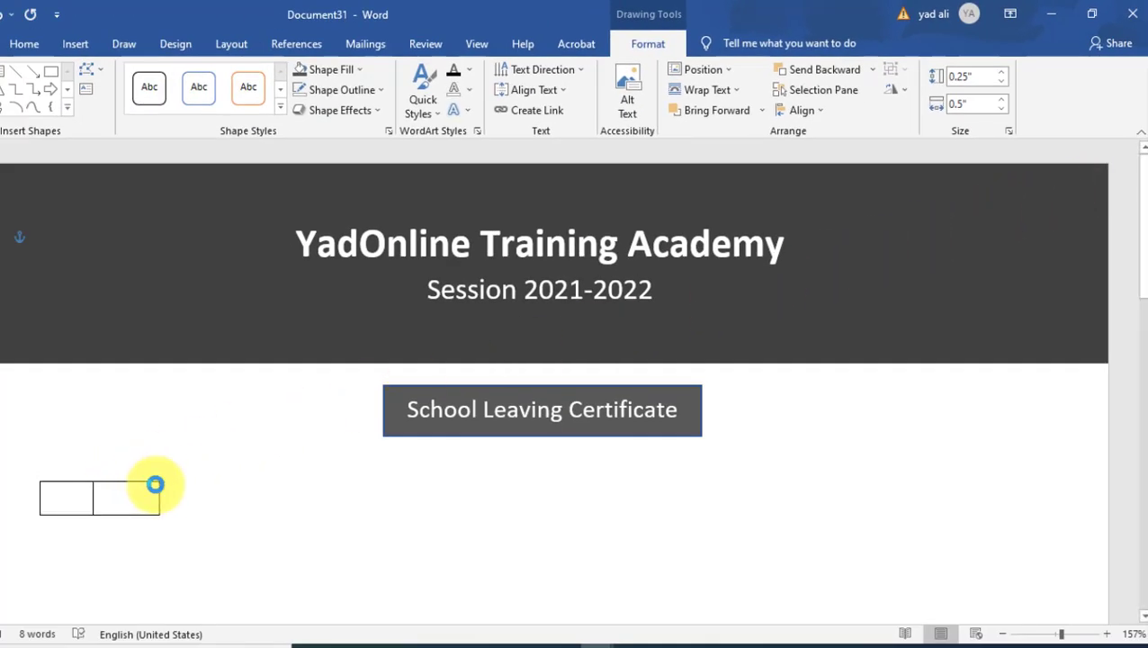
{"action": "left_click", "coordinate": [156, 486]}
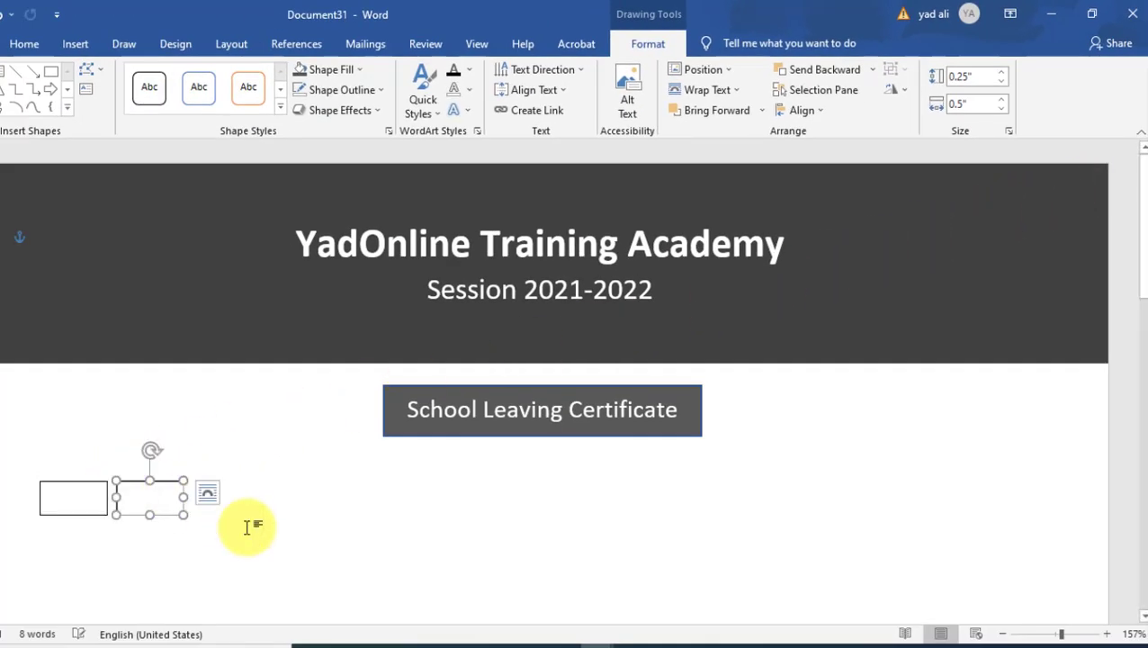
{"action": "left_click", "coordinate": [77, 485]}
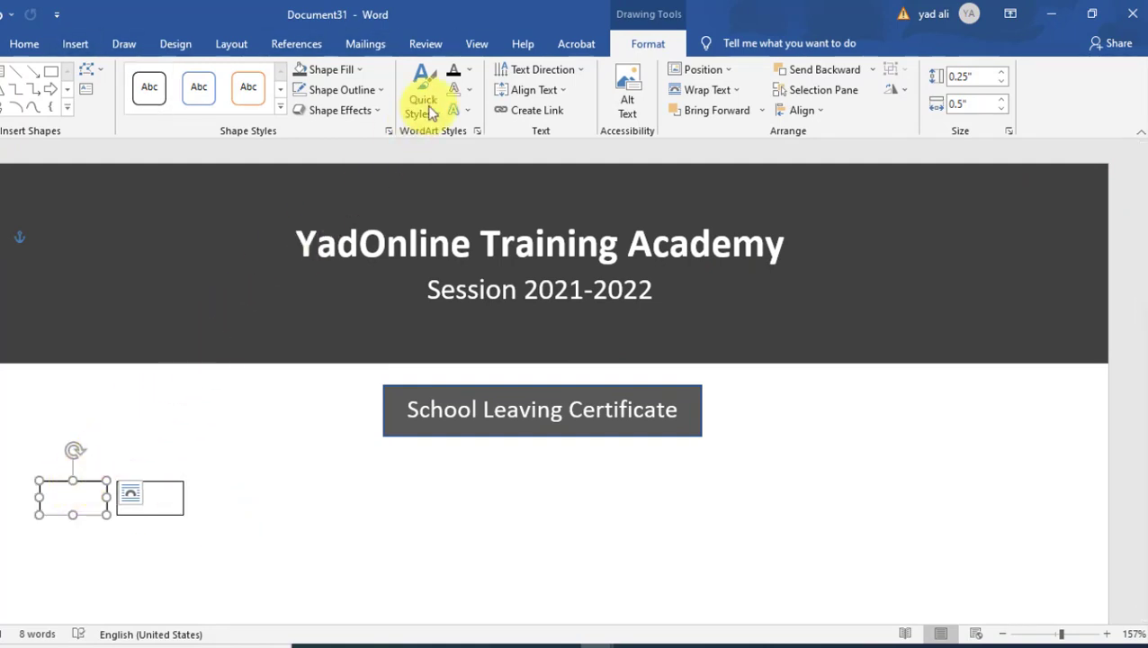
Fill the left box light grey and label it 'Roll No'
{"action": "left_click", "coordinate": [354, 69]}
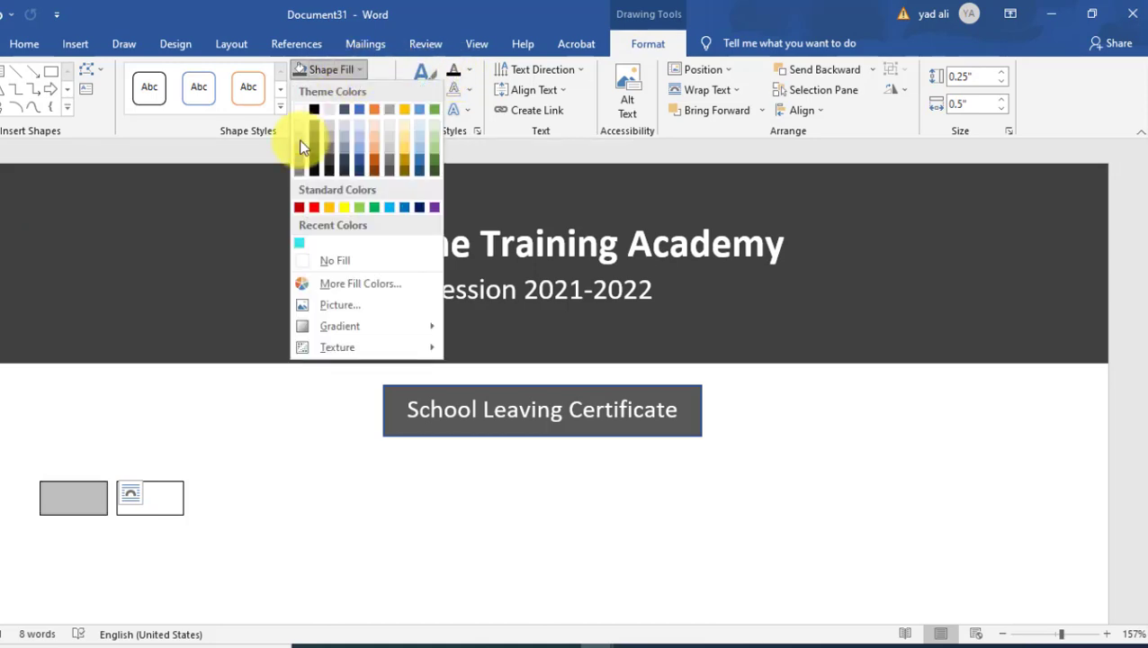
{"action": "left_click", "coordinate": [301, 145]}
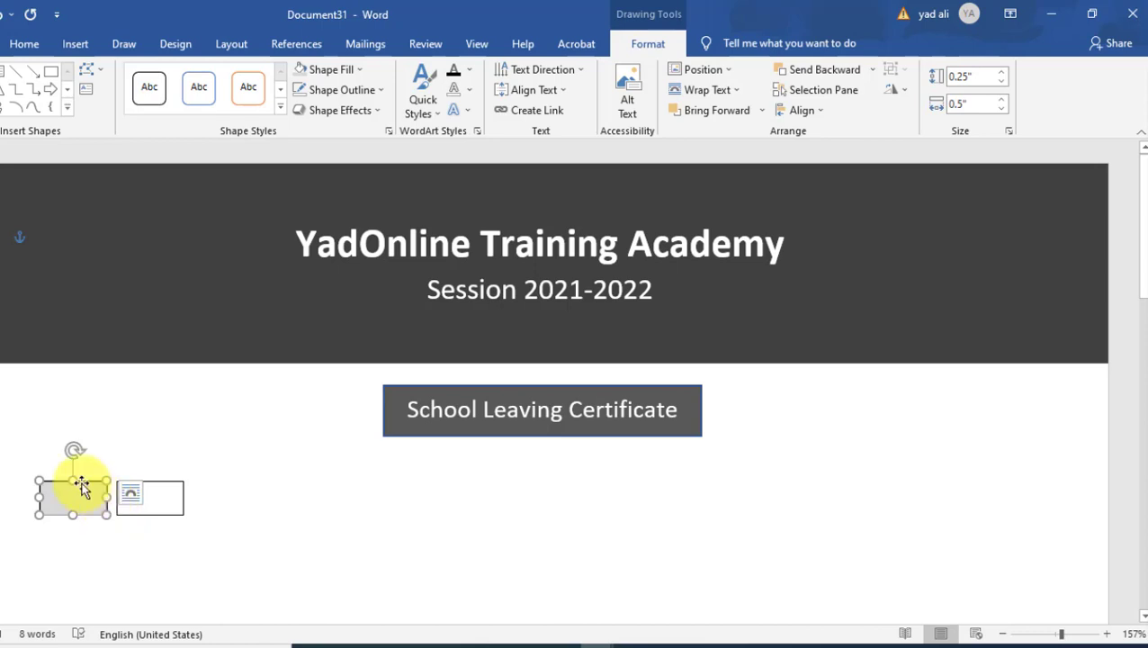
{"action": "right_click", "coordinate": [81, 485]}
{"action": "left_click", "coordinate": [144, 227]}
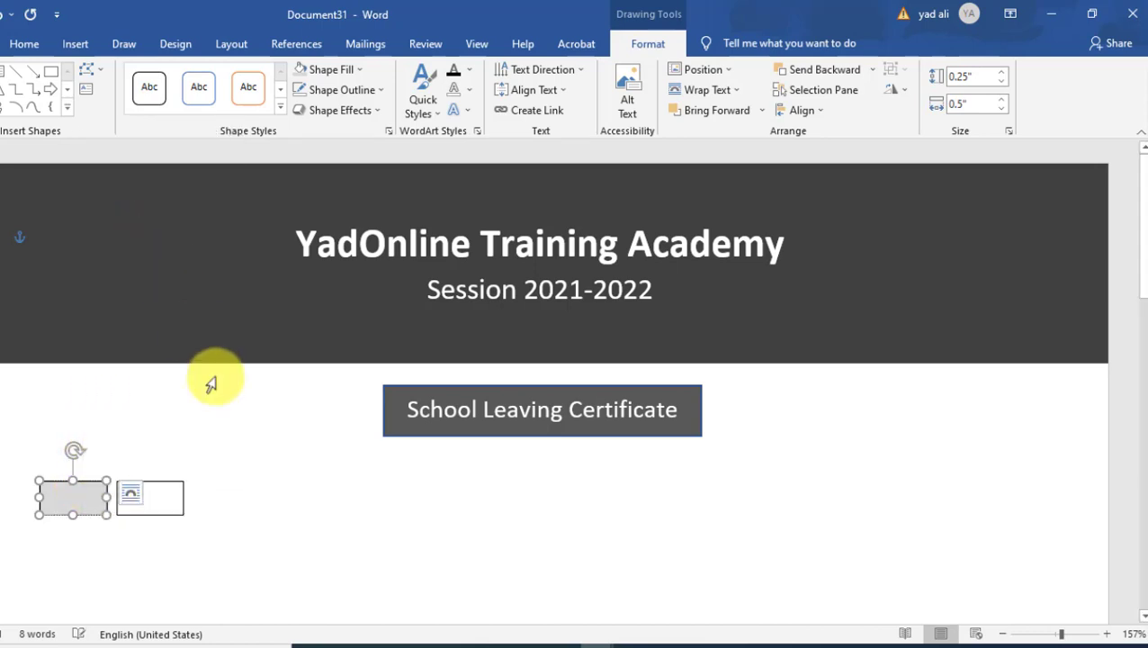
{"action": "type", "text": "Roll No"}
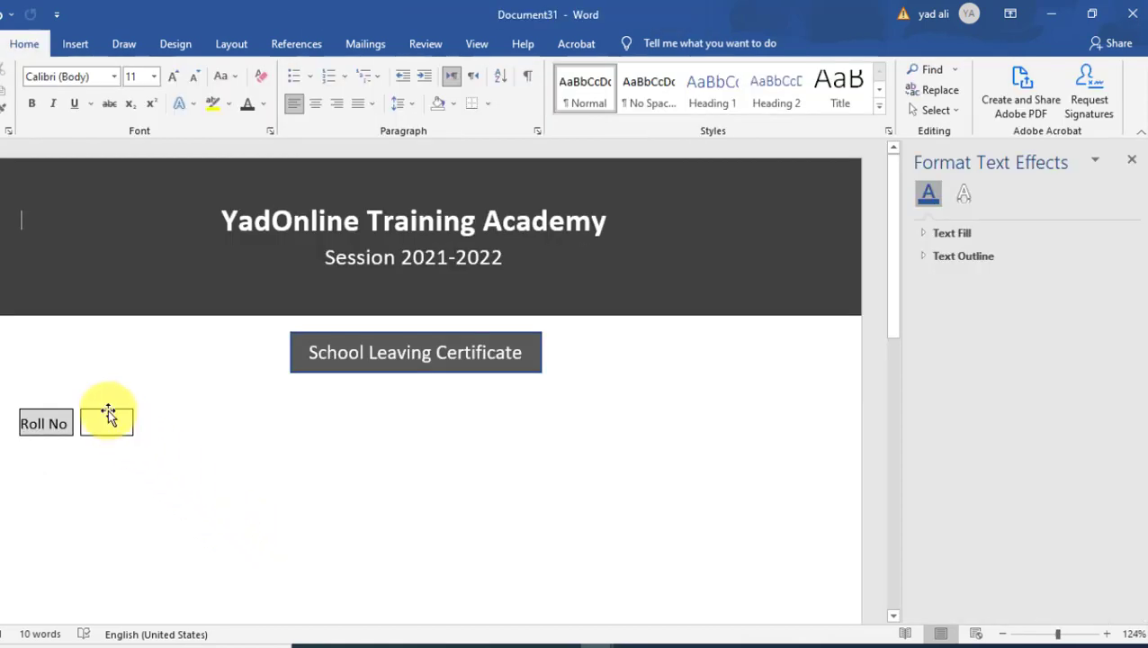
Widen the empty box beside Roll No to 1.15"
{"action": "left_click", "coordinate": [107, 409]}
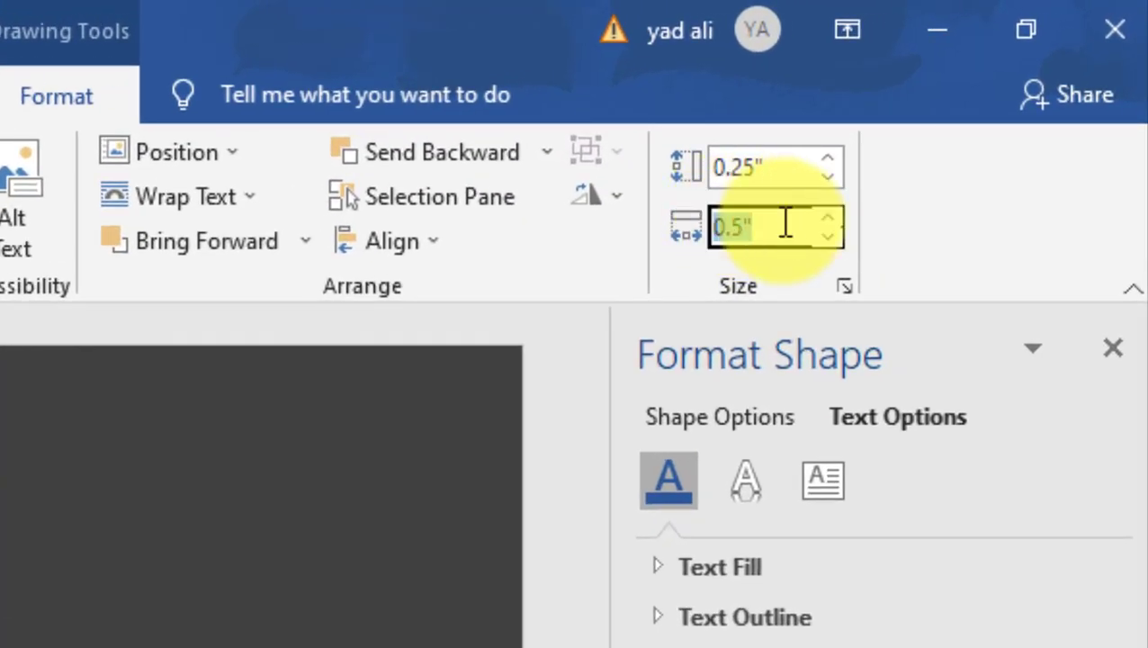
{"action": "type", "text": "1"}
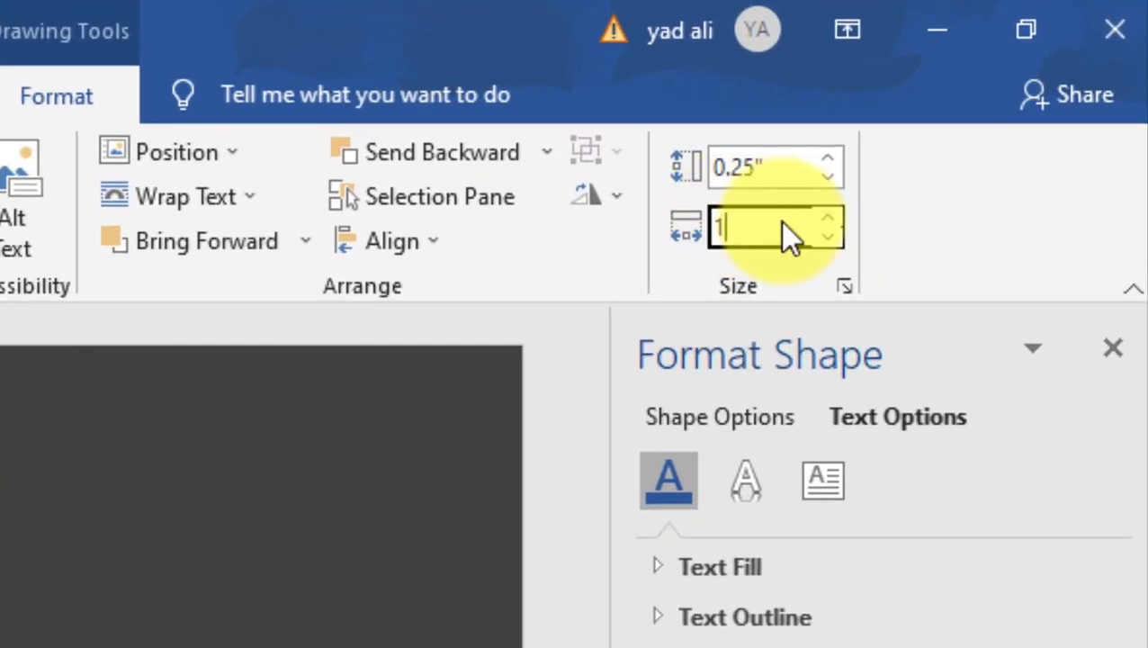
{"action": "type", "text": ".15"}
{"action": "key", "text": "Return"}
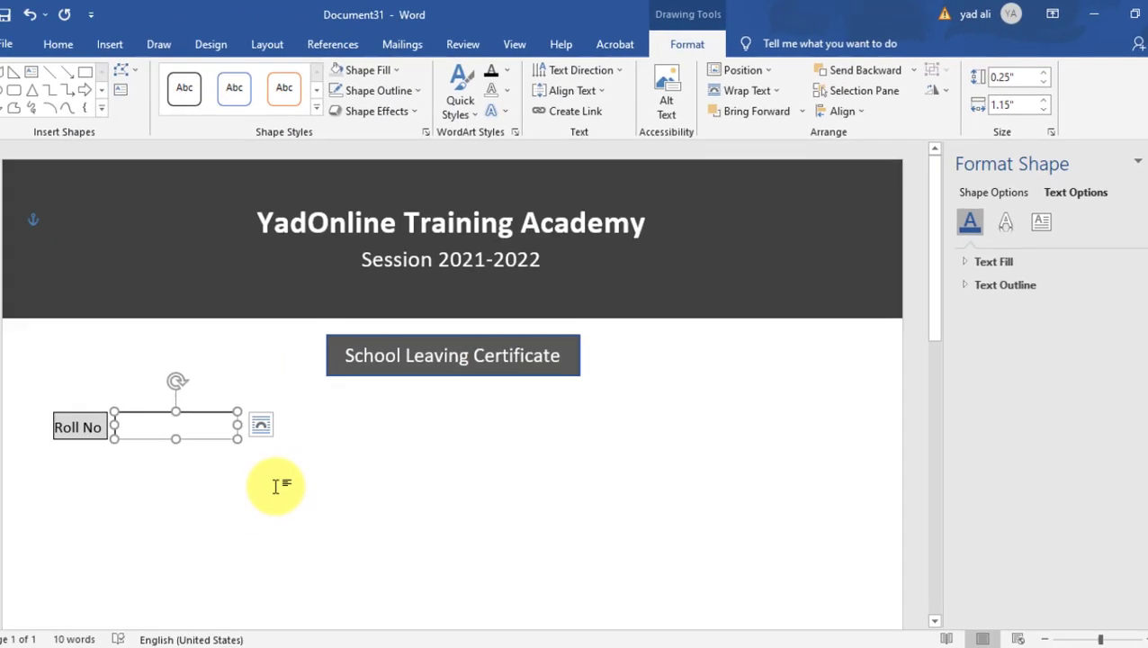
{"action": "left_click", "coordinate": [276, 485]}
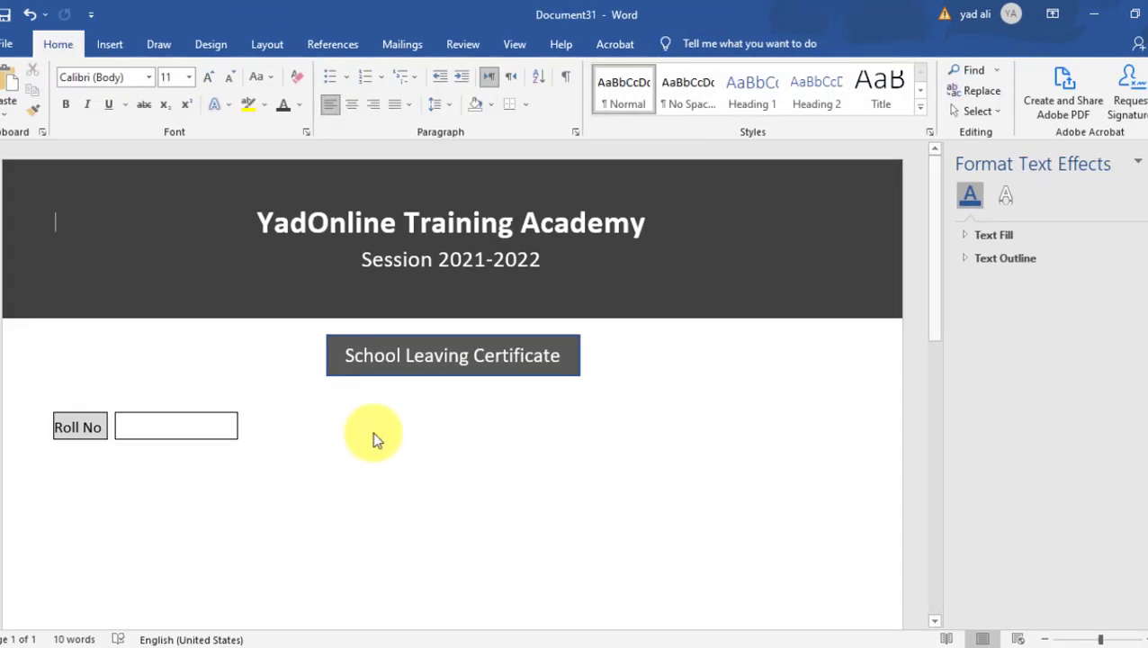
Duplicate the Roll No label-and-box pair along the row and shift the third entry box right
{"action": "left_click", "coordinate": [965, 112]}
{"action": "left_click", "coordinate": [974, 154]}
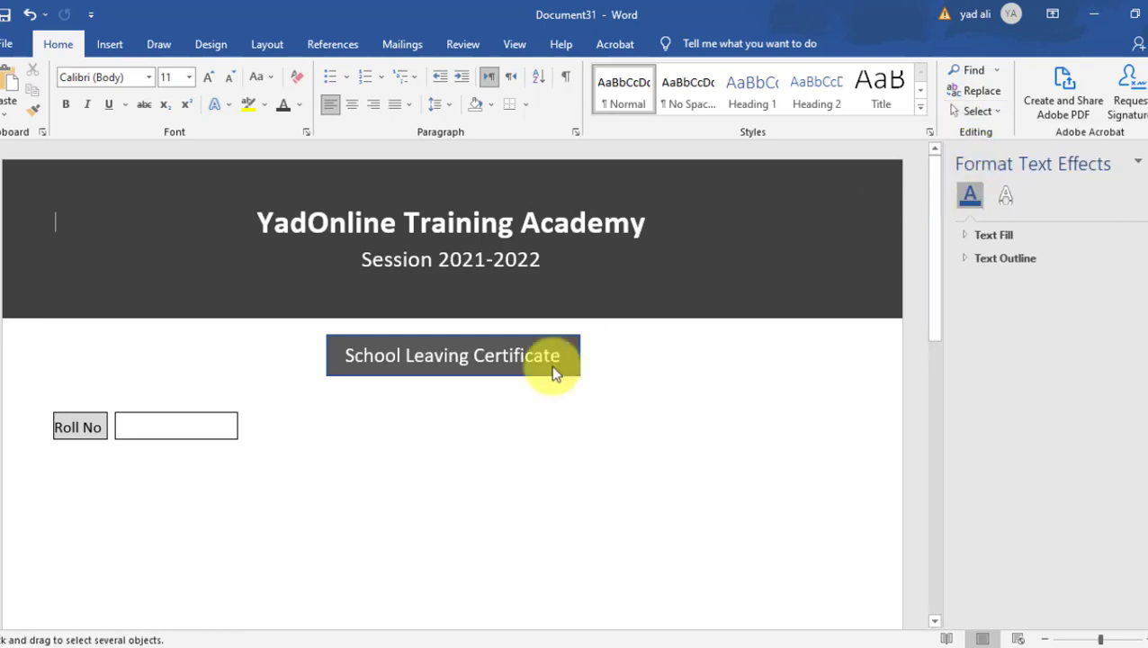
{"action": "left_click_drag", "start_coordinate": [300, 495], "coordinate": [36, 384]}
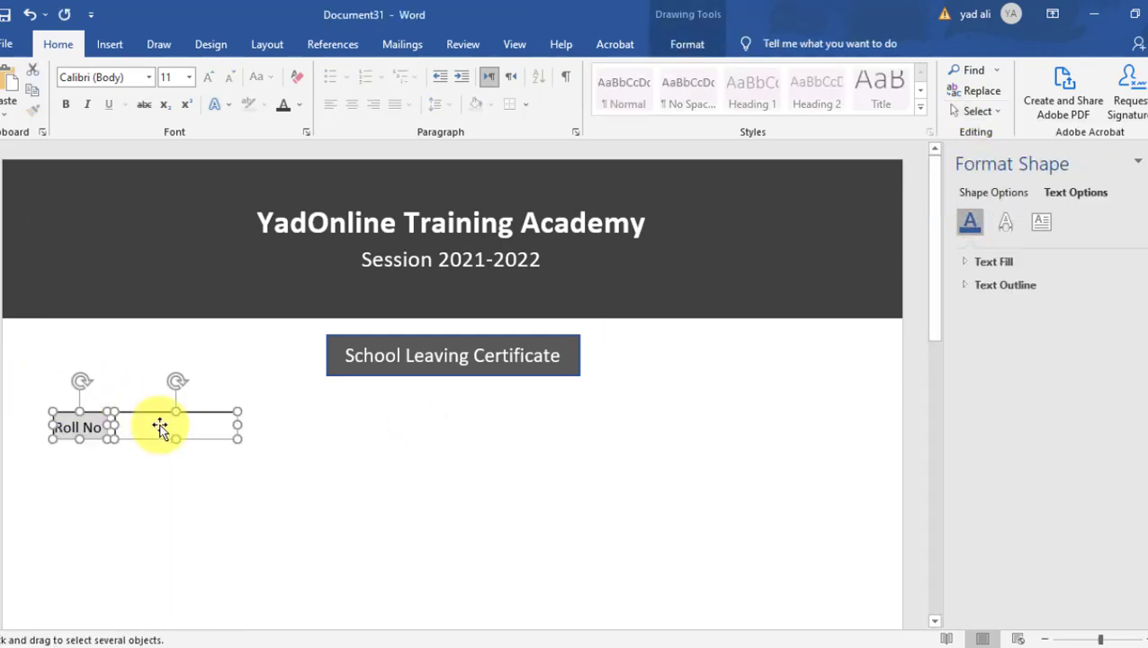
{"action": "left_click_drag", "start_coordinate": [159, 426], "coordinate": [568, 443]}
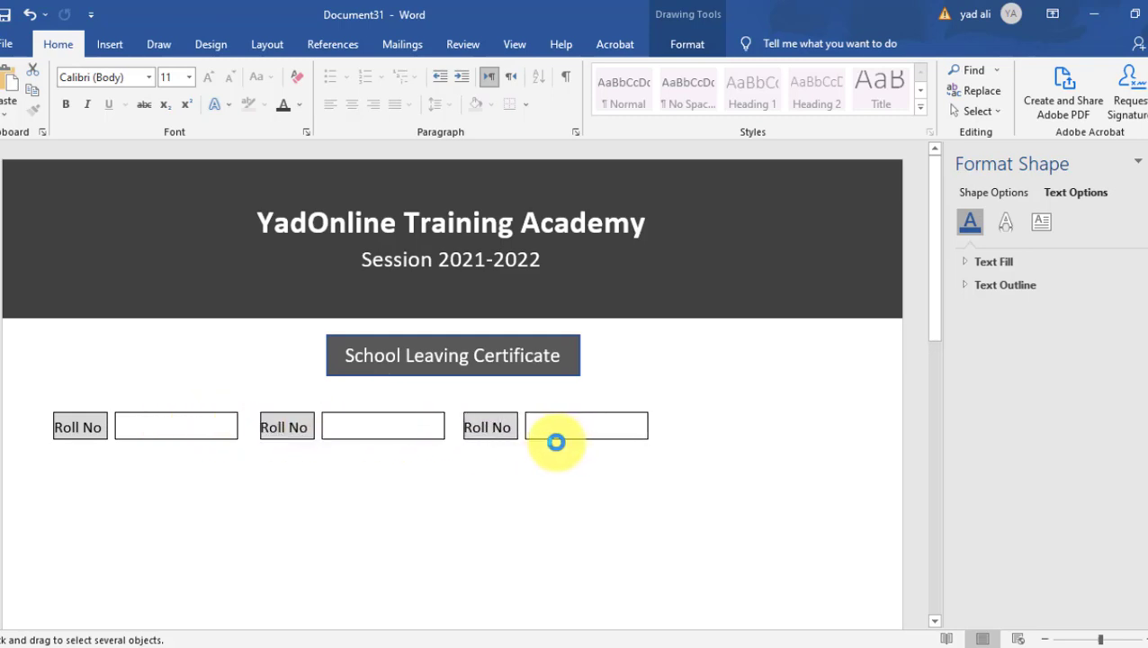
{"action": "left_click", "coordinate": [556, 442], "text": "ctrl"}
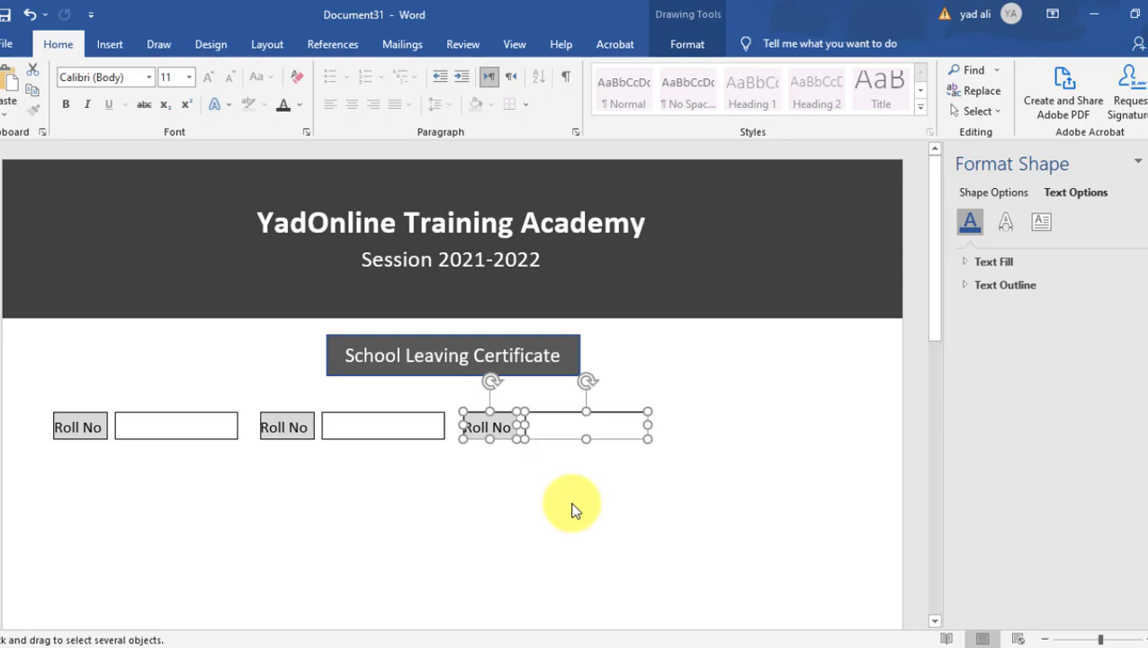
{"action": "left_click", "coordinate": [577, 477]}
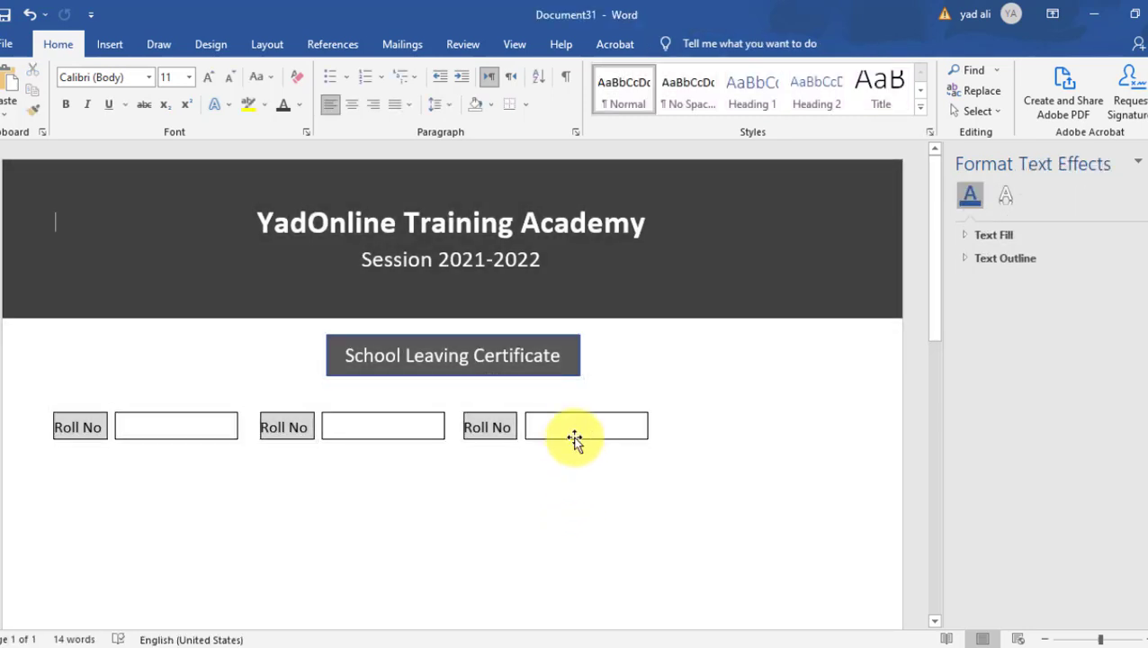
{"action": "left_click_drag", "start_coordinate": [574, 439], "coordinate": [646, 438]}
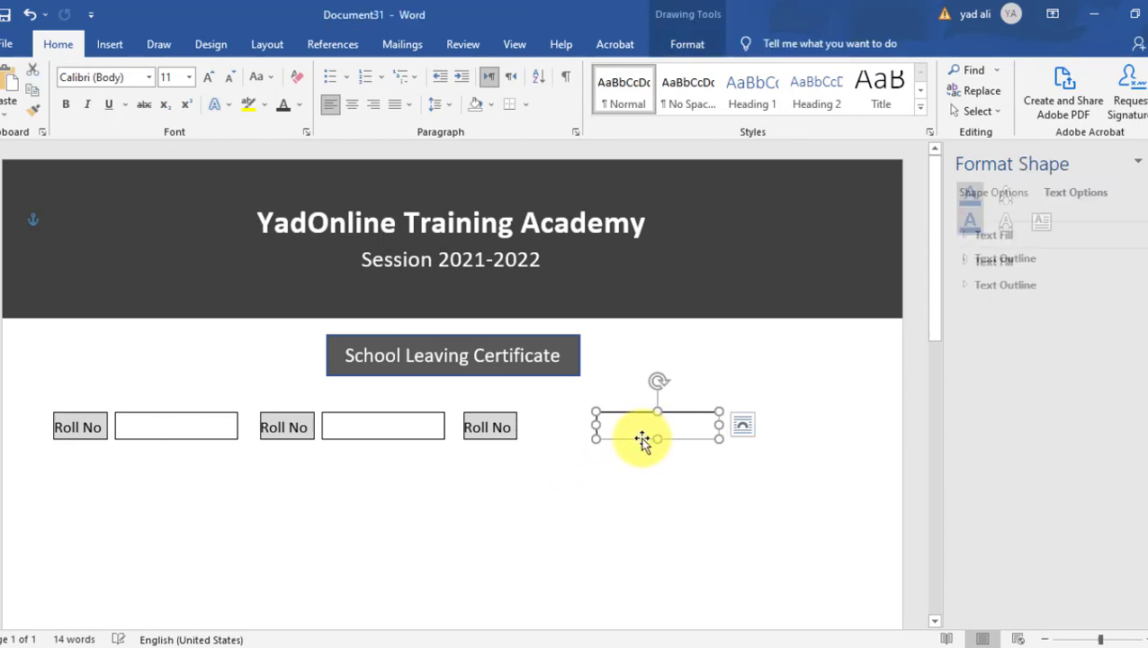
Widen the third label and rename it 'Admission Date'
{"action": "left_click", "coordinate": [501, 434]}
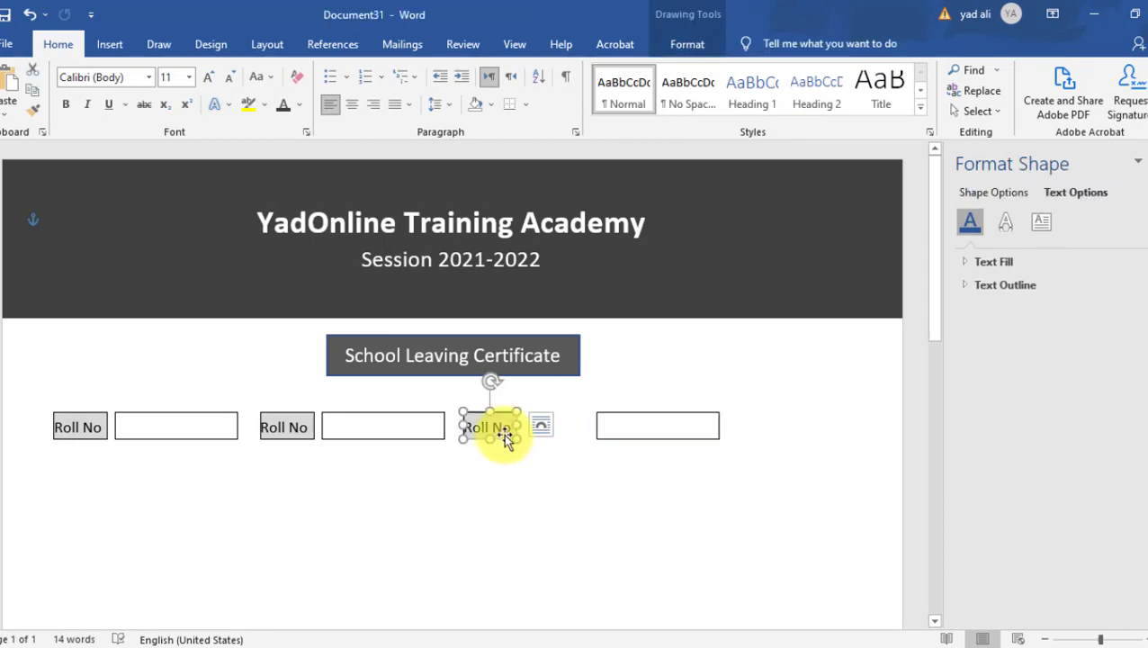
{"action": "mouse_move", "coordinate": [517, 426]}
{"action": "left_mouse_down"}
{"action": "mouse_move", "coordinate": [578, 428]}
{"action": "mouse_move", "coordinate": [469, 438]}
{"action": "left_mouse_up"}
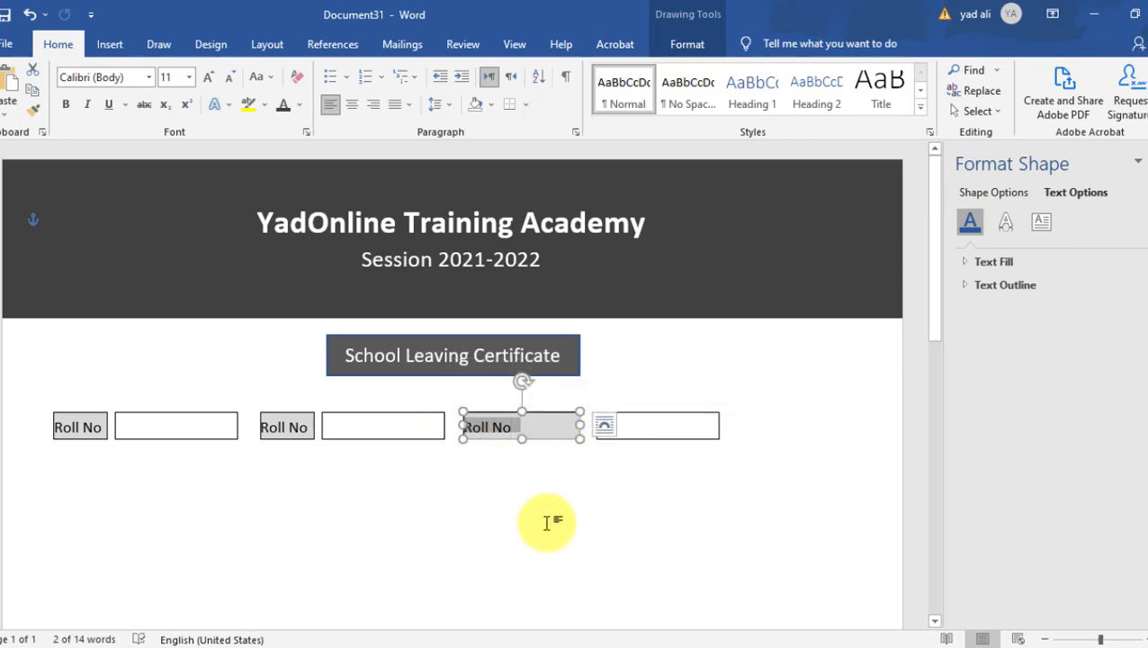
{"action": "type", "text": "Admission Date"}
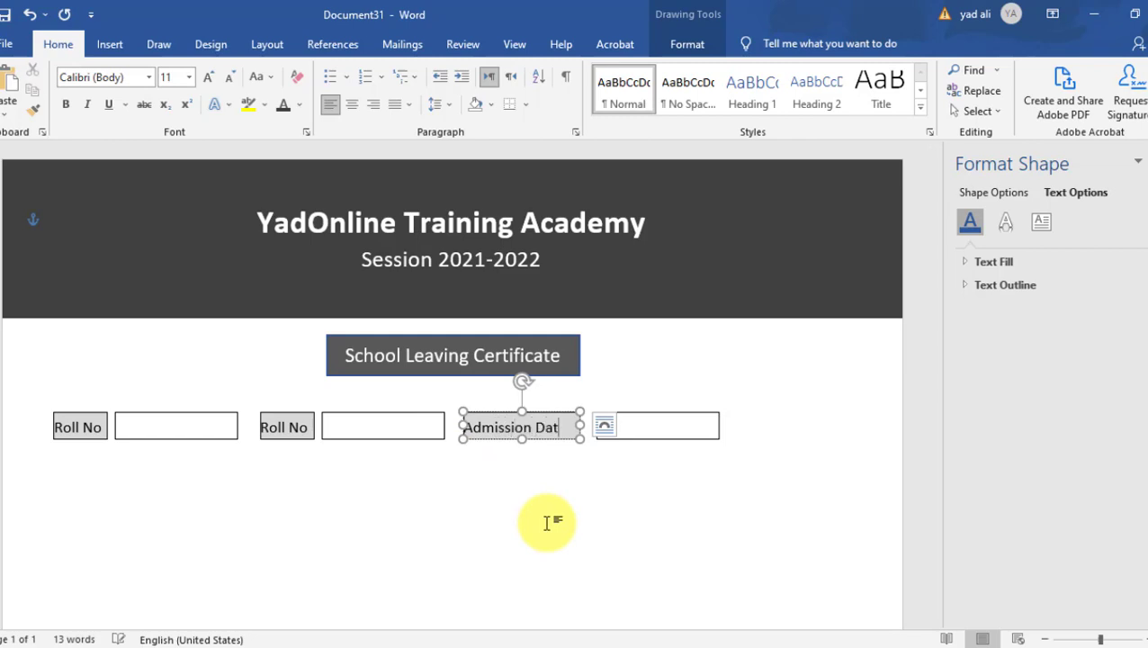
Stretch the Admission Date entry box wider and nudge it right
{"action": "left_click", "coordinate": [689, 440]}
{"action": "left_click_drag", "start_coordinate": [719, 425], "coordinate": [841, 424]}
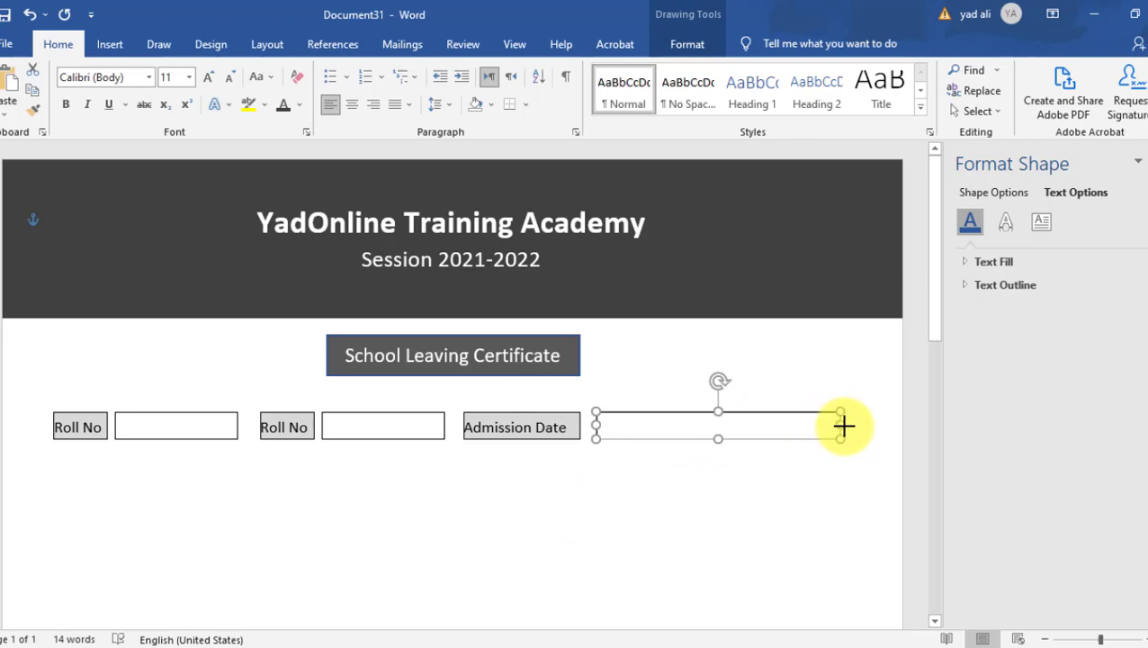
{"action": "key", "text": "Right"}
{"action": "key", "text": "Right"}
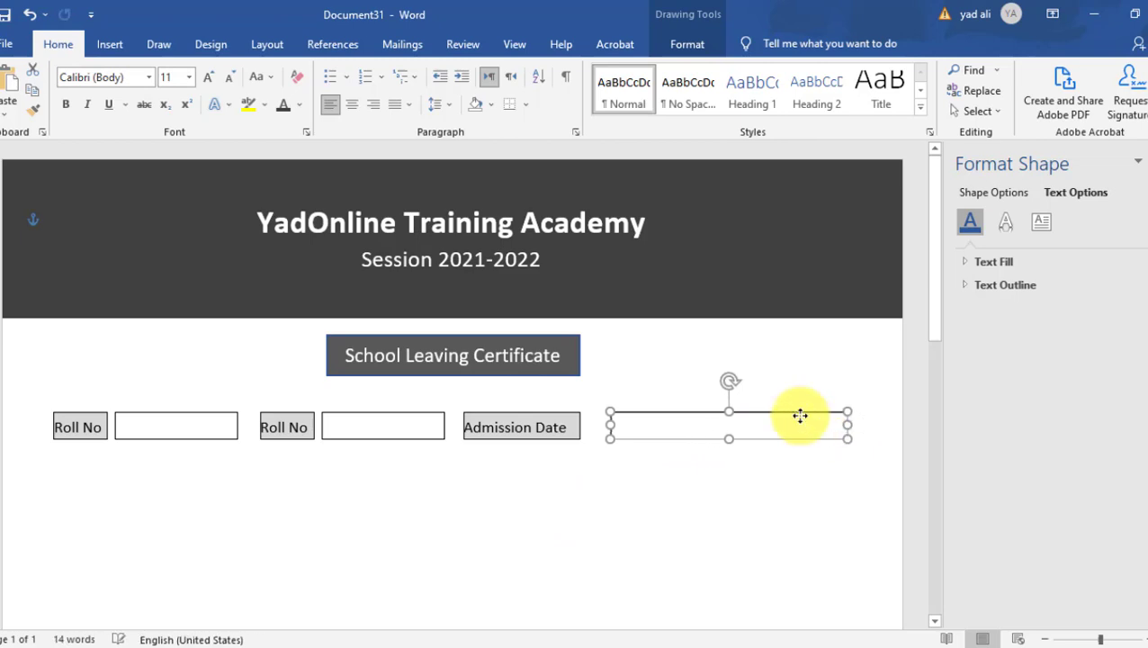
{"action": "key", "text": "Right"}
{"action": "key", "text": "Right"}
{"action": "key", "text": "Escape"}
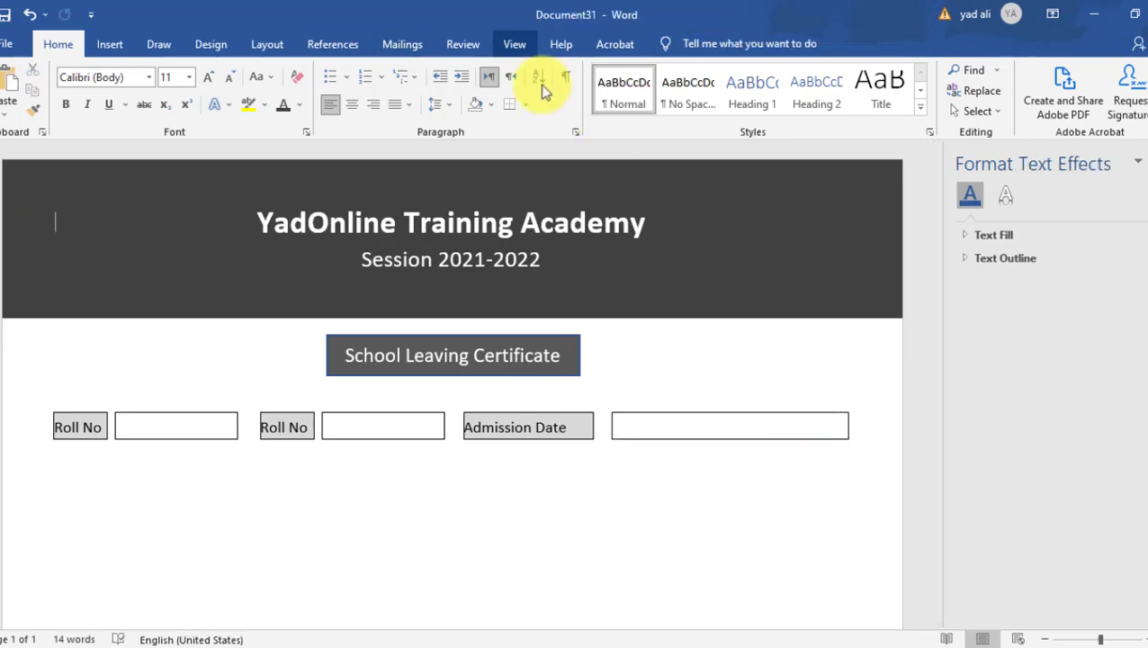
{"action": "left_click", "coordinate": [506, 44]}
Show page gridlines, then nudge the first entry box right and the second Roll No label left
{"action": "left_click", "coordinate": [339, 91]}
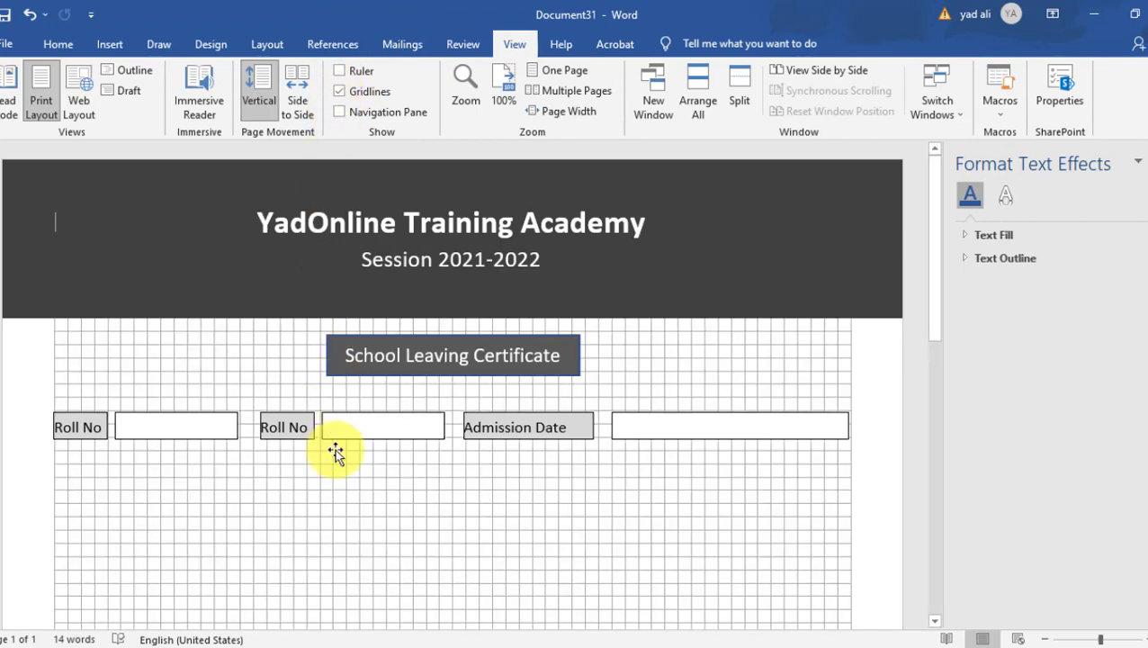
{"action": "left_click", "coordinate": [165, 438]}
{"action": "key", "text": "Right"}
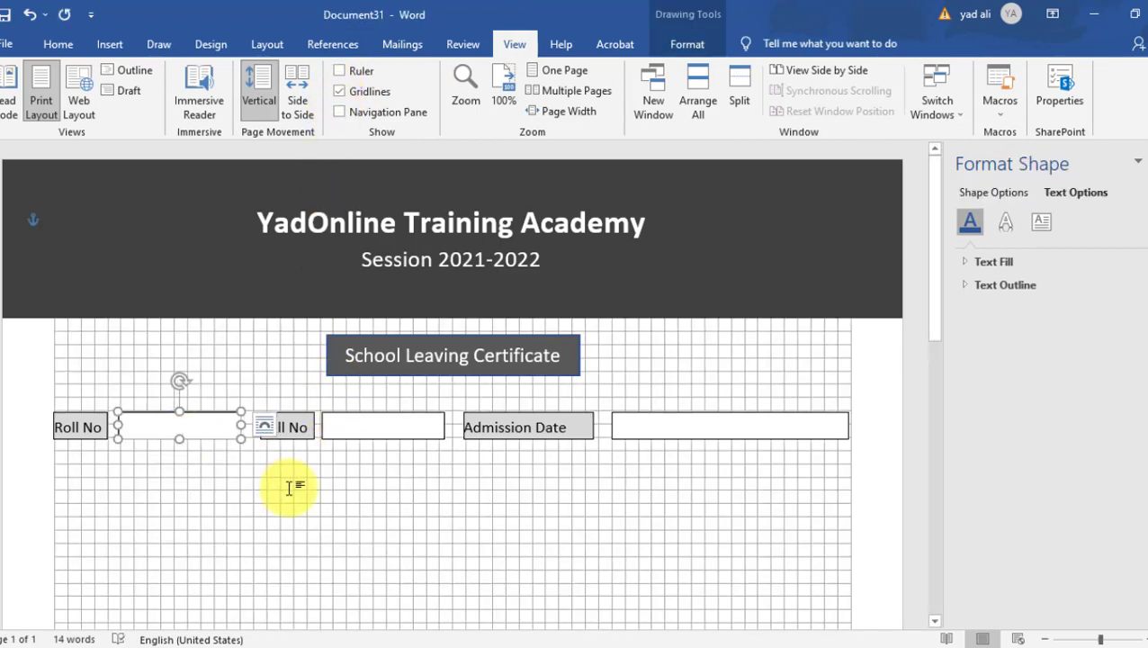
{"action": "key", "text": "Escape"}
{"action": "left_click", "coordinate": [281, 432]}
{"action": "key", "text": "Left"}
Narrow the Admission Date label slightly and realign the remaining entry boxes in the row
{"action": "left_click", "coordinate": [374, 439]}
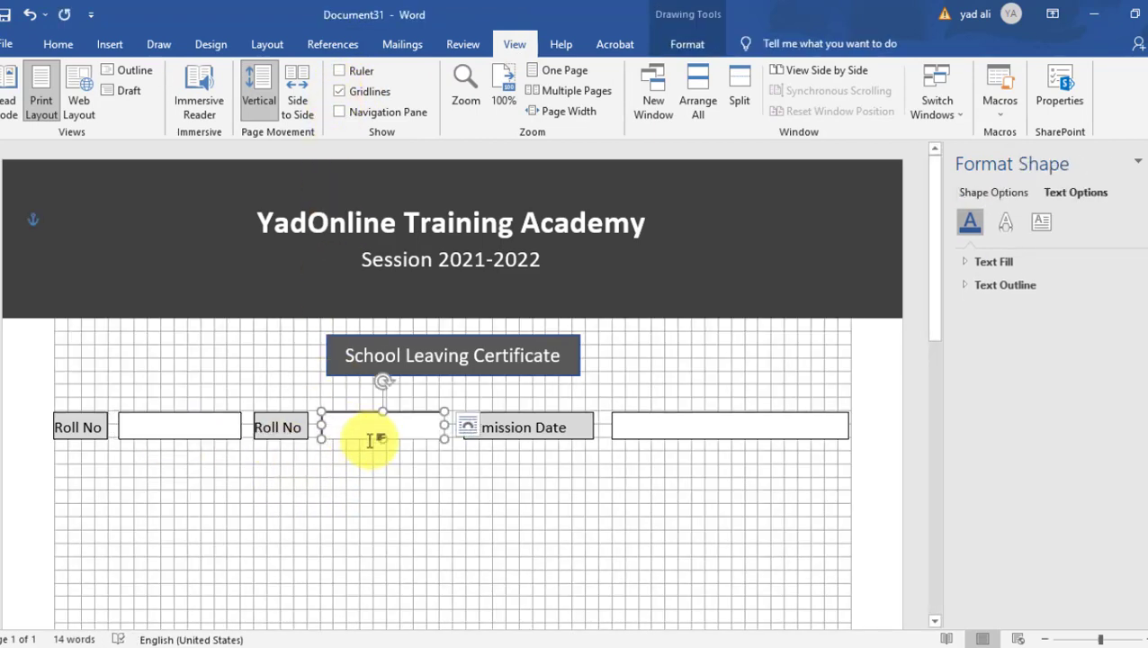
{"action": "left_click", "coordinate": [393, 470]}
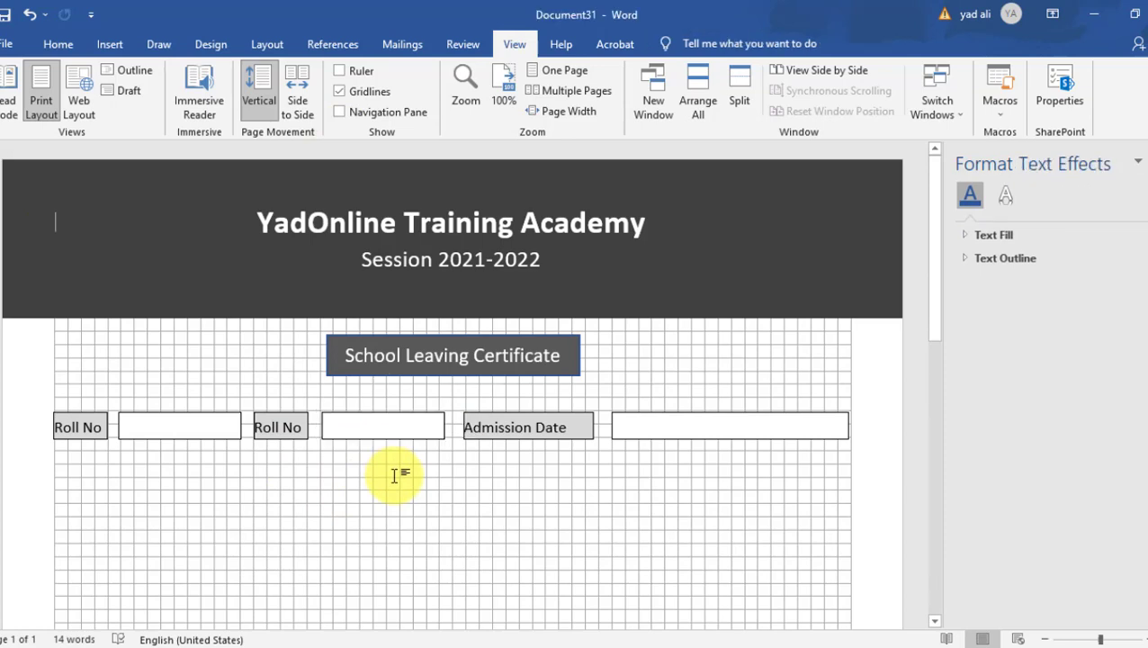
{"action": "left_click", "coordinate": [529, 439]}
{"action": "left_click_drag", "start_coordinate": [593, 428], "coordinate": [585, 428]}
{"action": "left_click", "coordinate": [632, 440]}
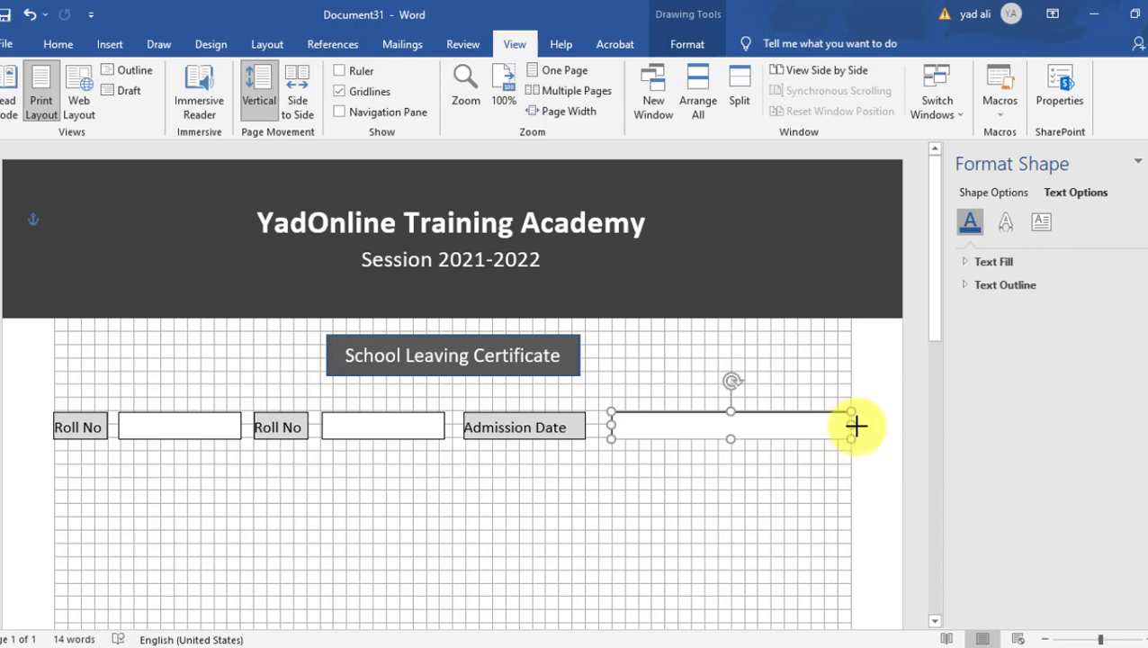
{"action": "left_click", "coordinate": [435, 434]}
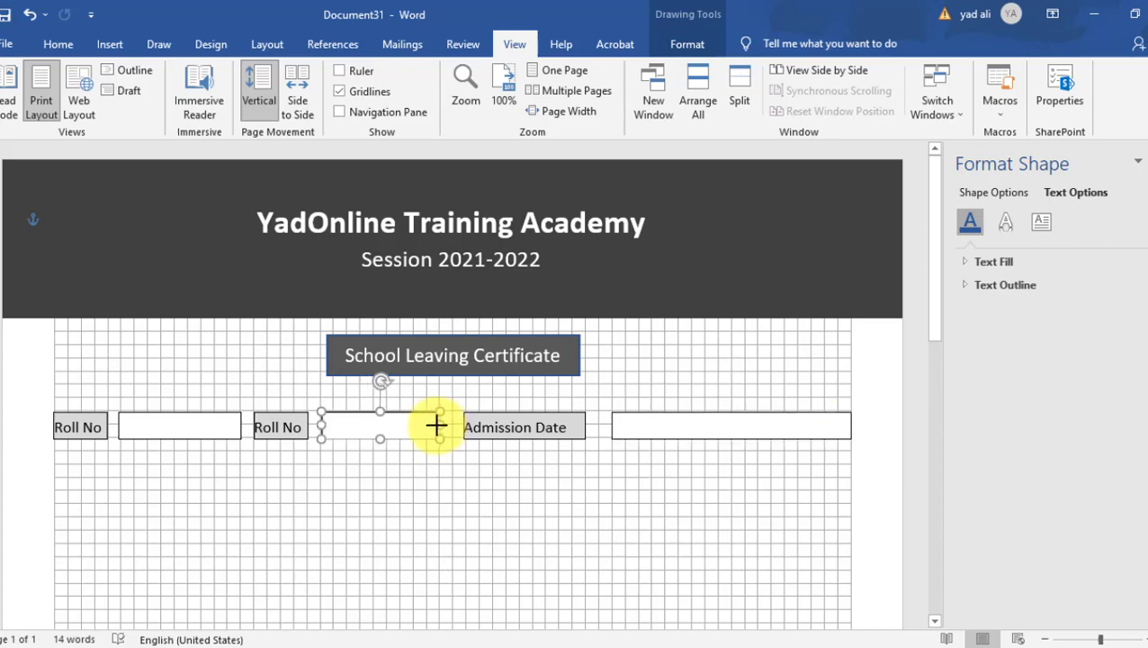
Duplicate the Admission Date label and box one row down and relabel the left copy Student Name
{"action": "left_click", "coordinate": [483, 513]}
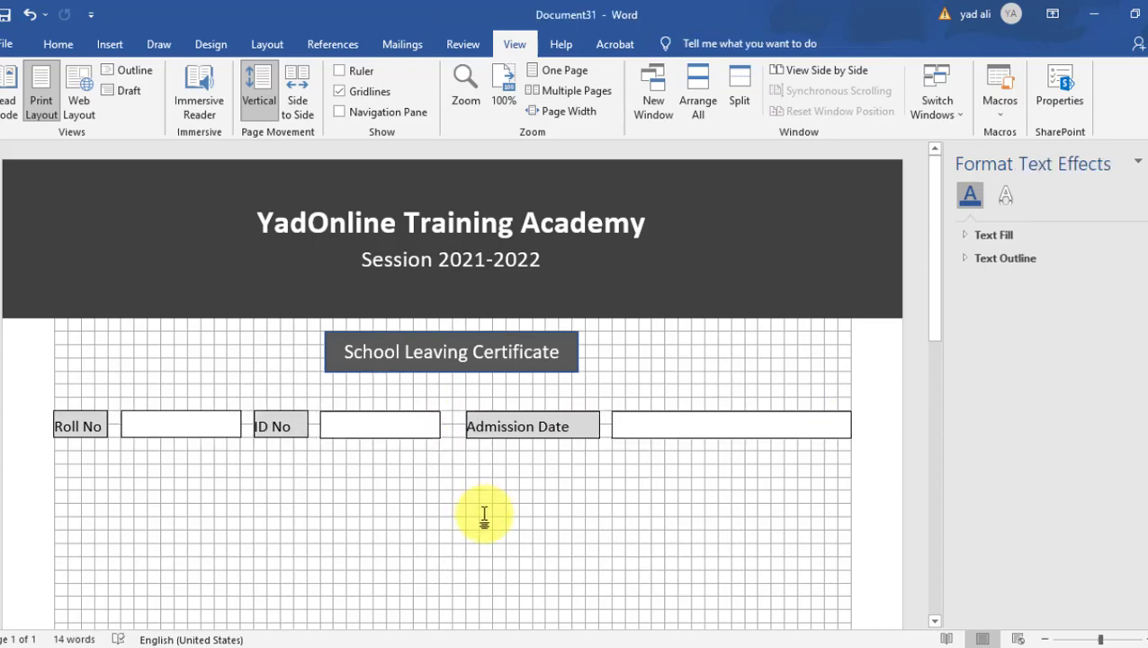
{"action": "left_click", "coordinate": [600, 434]}
{"action": "left_click", "coordinate": [660, 438], "text": "shift"}
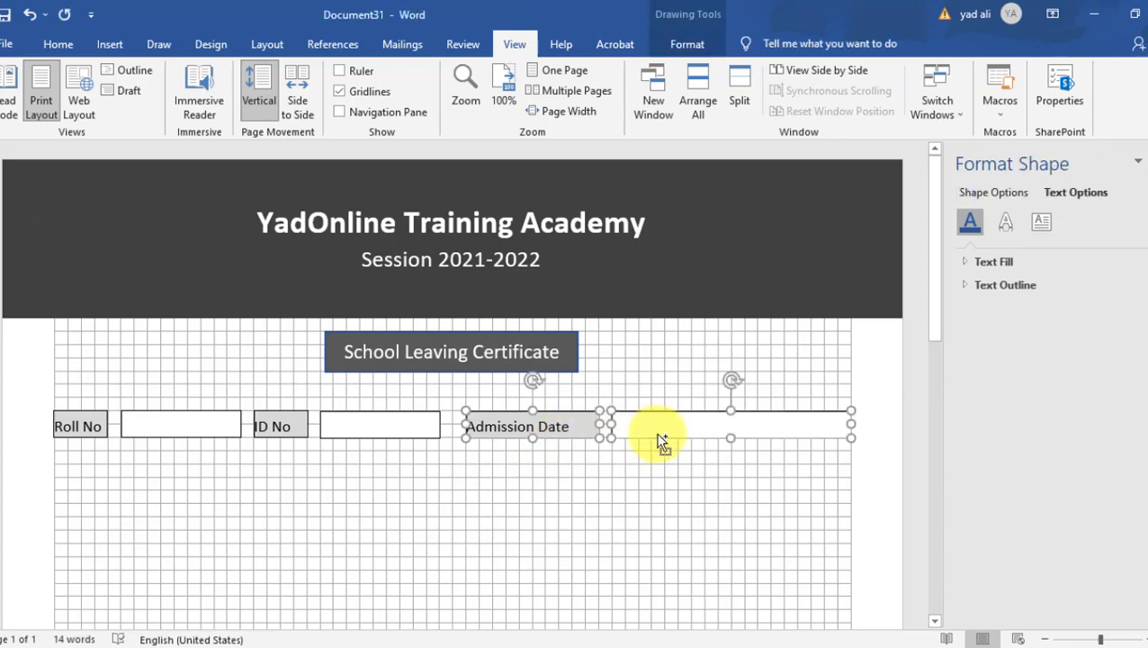
{"action": "mouse_move", "coordinate": [660, 441]}
{"action": "left_mouse_down", "text": "ctrl"}
{"action": "mouse_move", "coordinate": [664, 471]}
{"action": "mouse_move", "coordinate": [279, 470]}
{"action": "left_mouse_up", "text": "ctrl"}
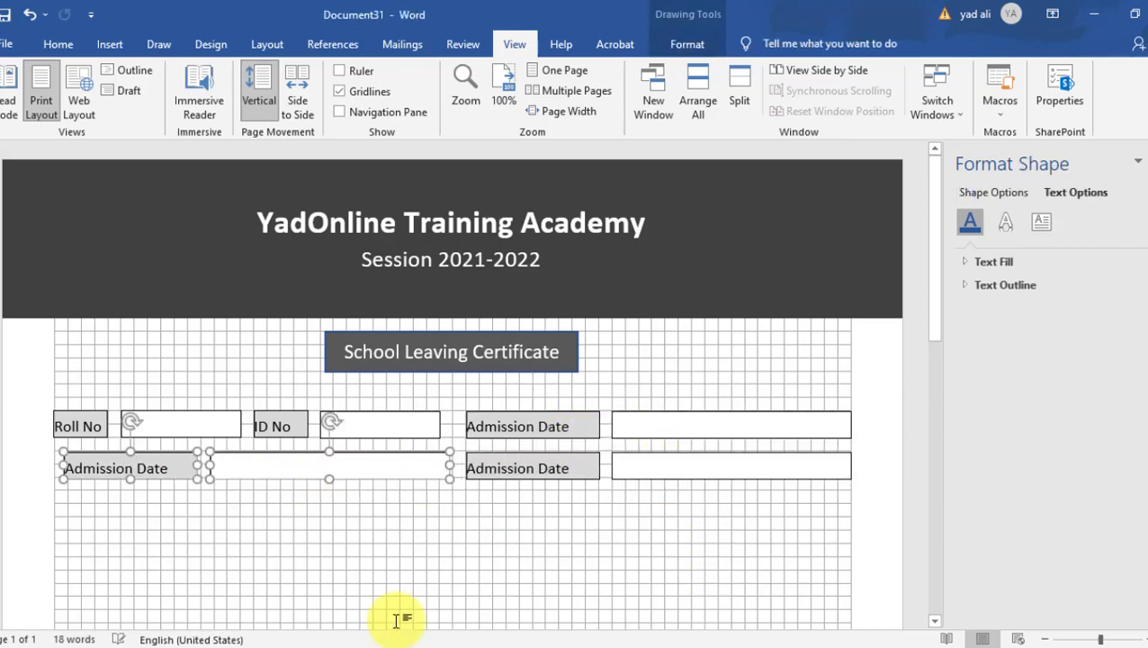
{"action": "key", "text": "Left"}
{"action": "left_click_drag", "start_coordinate": [163, 468], "coordinate": [56, 468]}
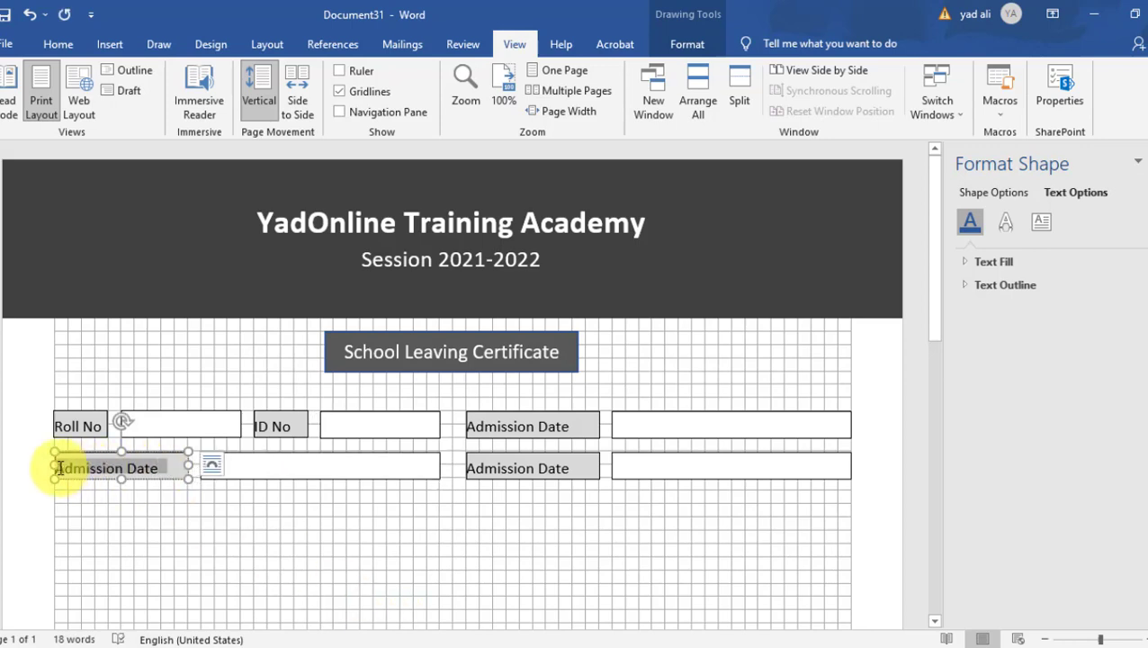
{"action": "type", "text": "Student Name"}
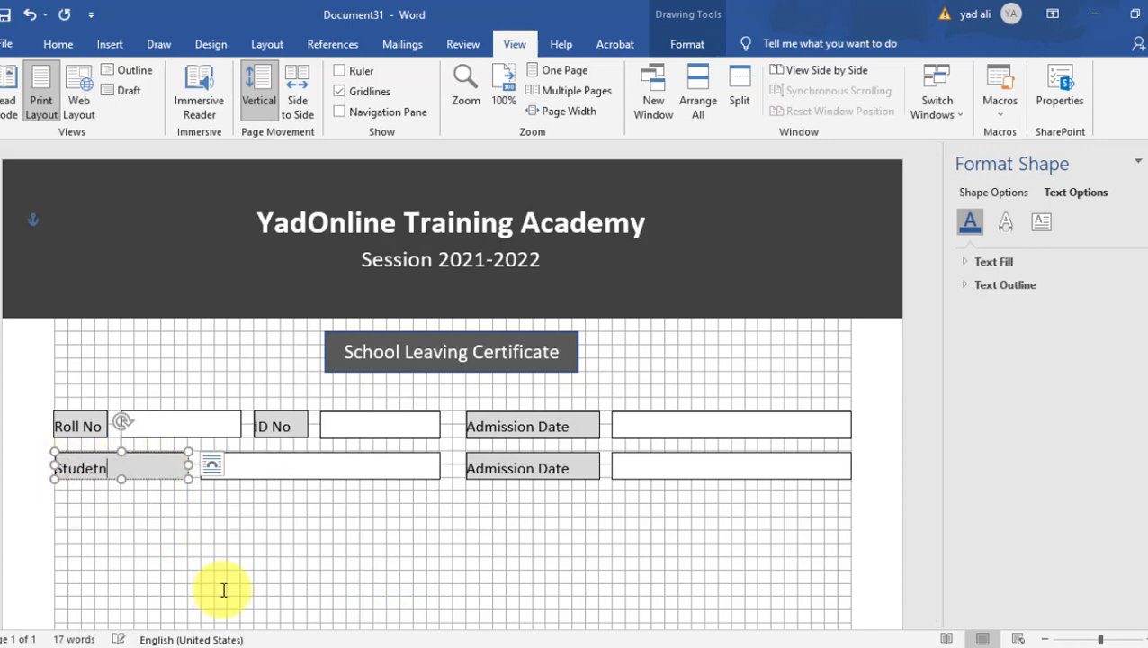
Change the second-row Admission Date label to Father Name
{"action": "left_click", "coordinate": [499, 469]}
{"action": "triple_click", "coordinate": [474, 470]}
{"action": "type", "text": "Father Name"}
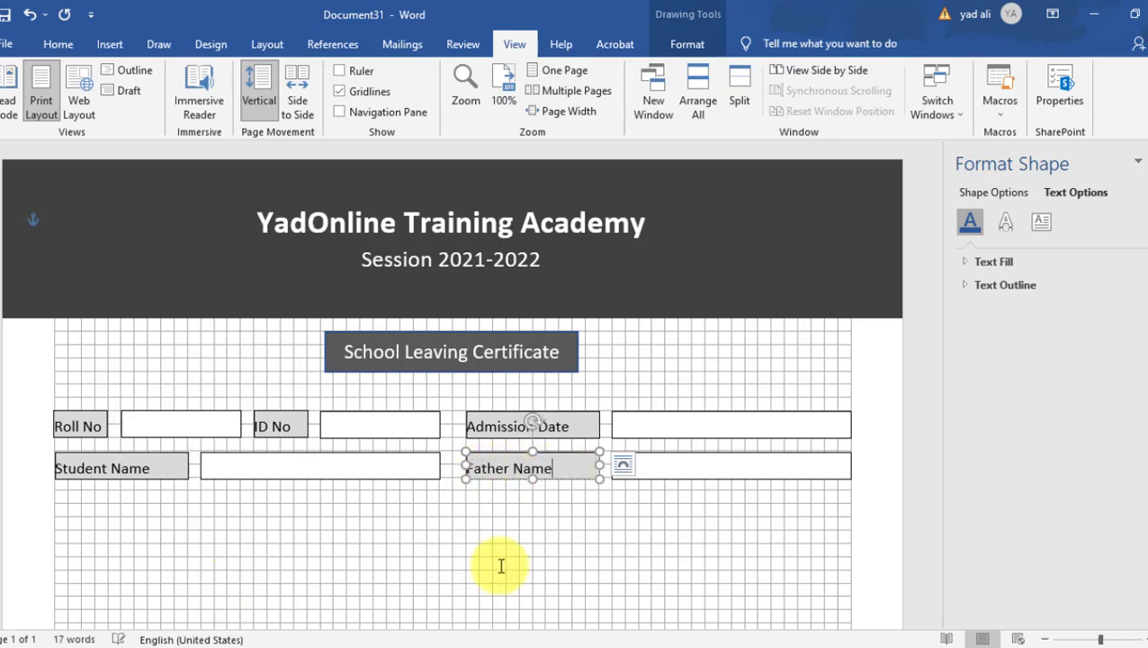
{"action": "left_click", "coordinate": [582, 530]}
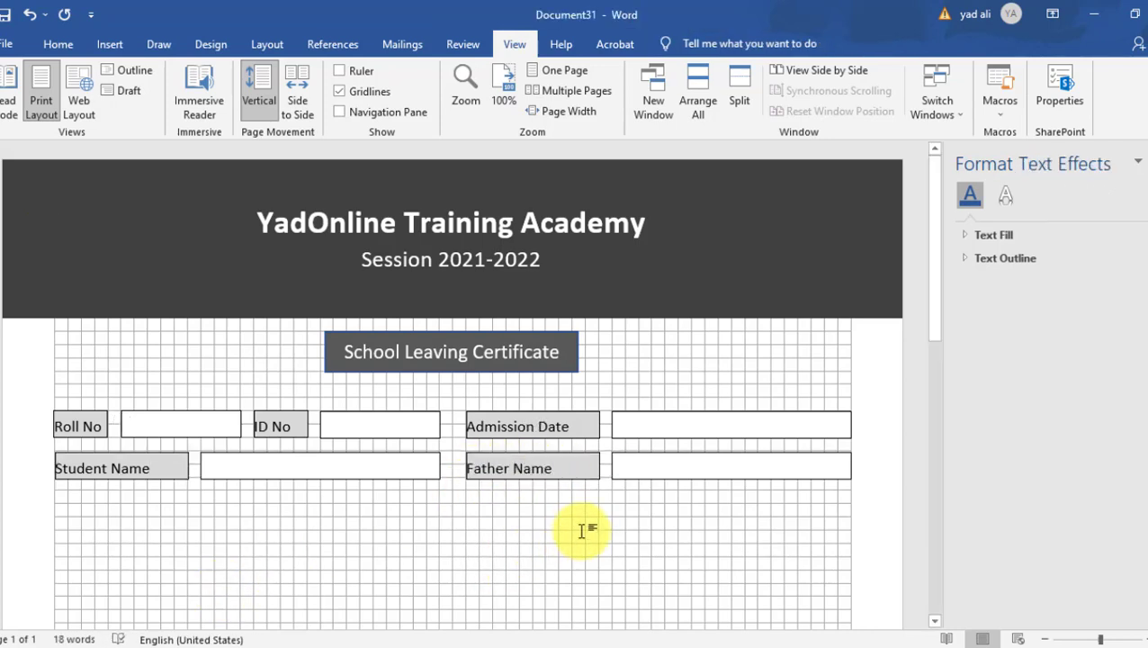
Copy the whole Student Name row directly below itself and nudge it into place
{"action": "left_click", "coordinate": [57, 45]}
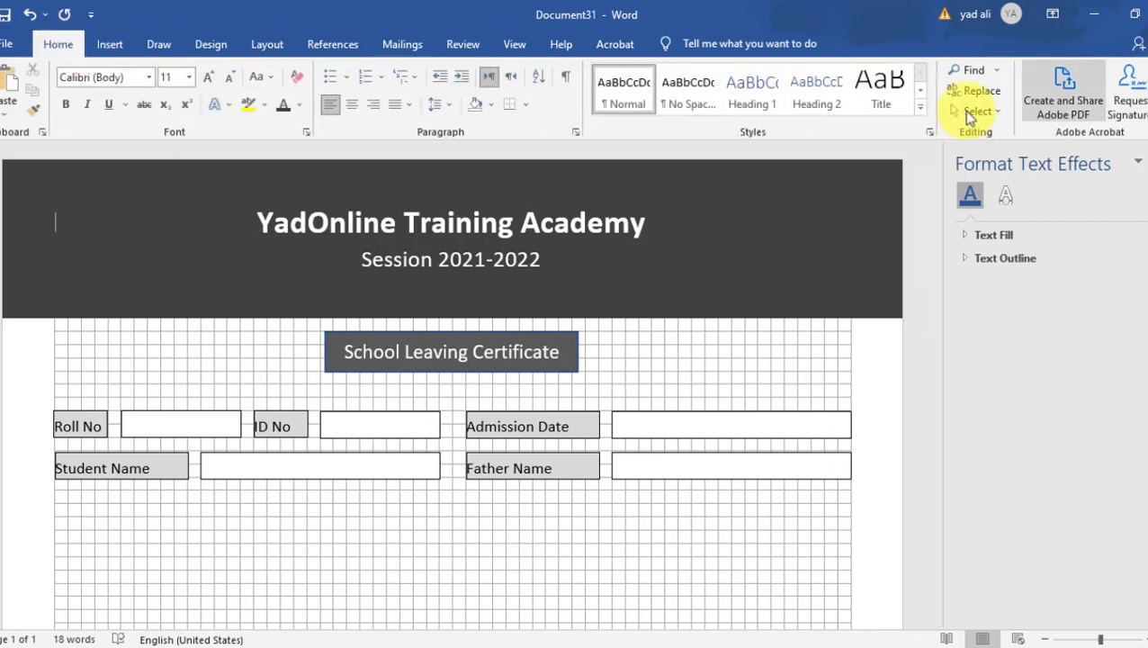
{"action": "left_click", "coordinate": [978, 110]}
{"action": "left_click", "coordinate": [993, 153]}
{"action": "left_click_drag", "start_coordinate": [882, 515], "coordinate": [18, 435]}
{"action": "left_click_drag", "start_coordinate": [299, 477], "coordinate": [290, 498], "text": "ctrl"}
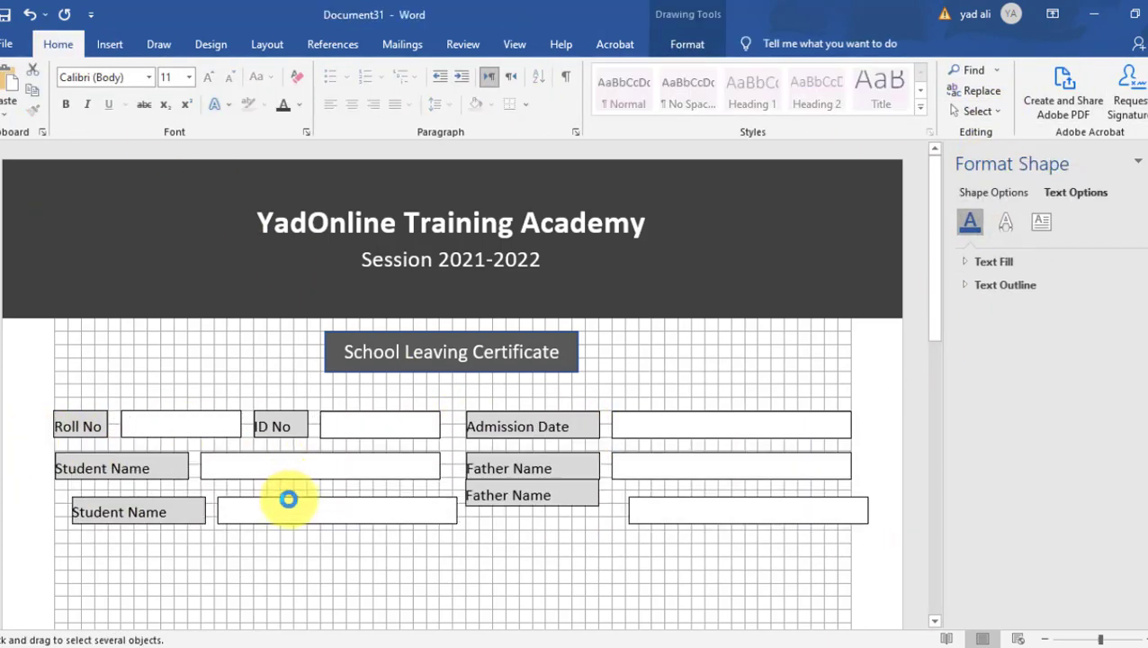
{"action": "key", "text": "Up"}
{"action": "key", "text": "Up"}
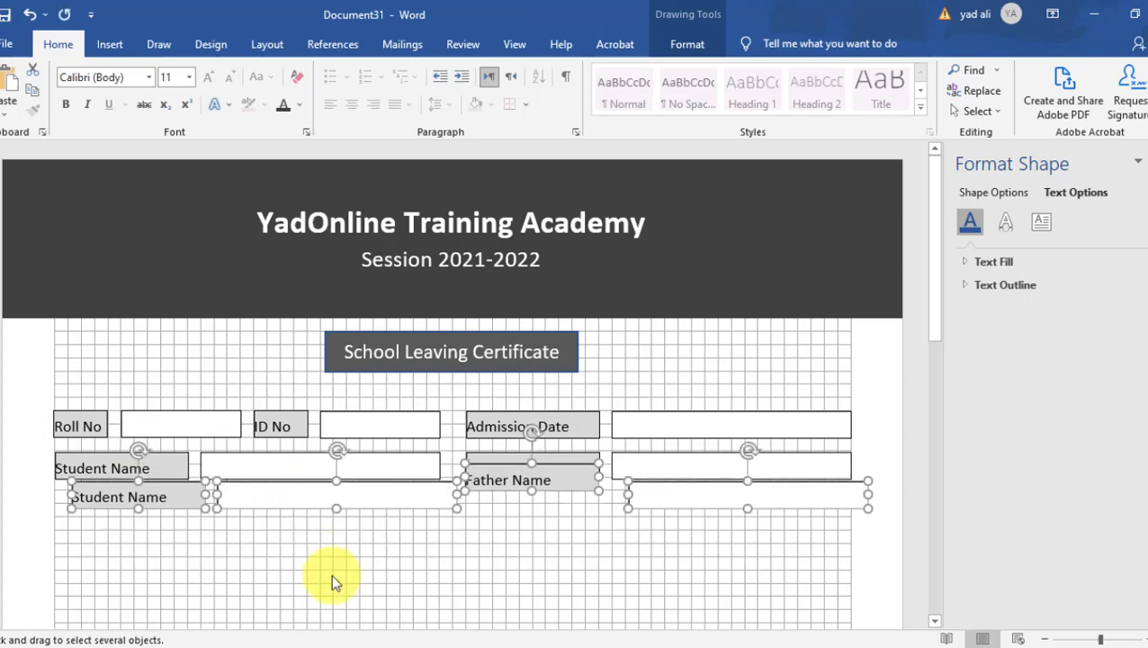
{"action": "key", "text": "Down"}
{"action": "key", "text": "Down"}
{"action": "key", "text": "Down"}
{"action": "key", "text": "Left"}
{"action": "key", "text": "Left"}
{"action": "key", "text": "Up"}
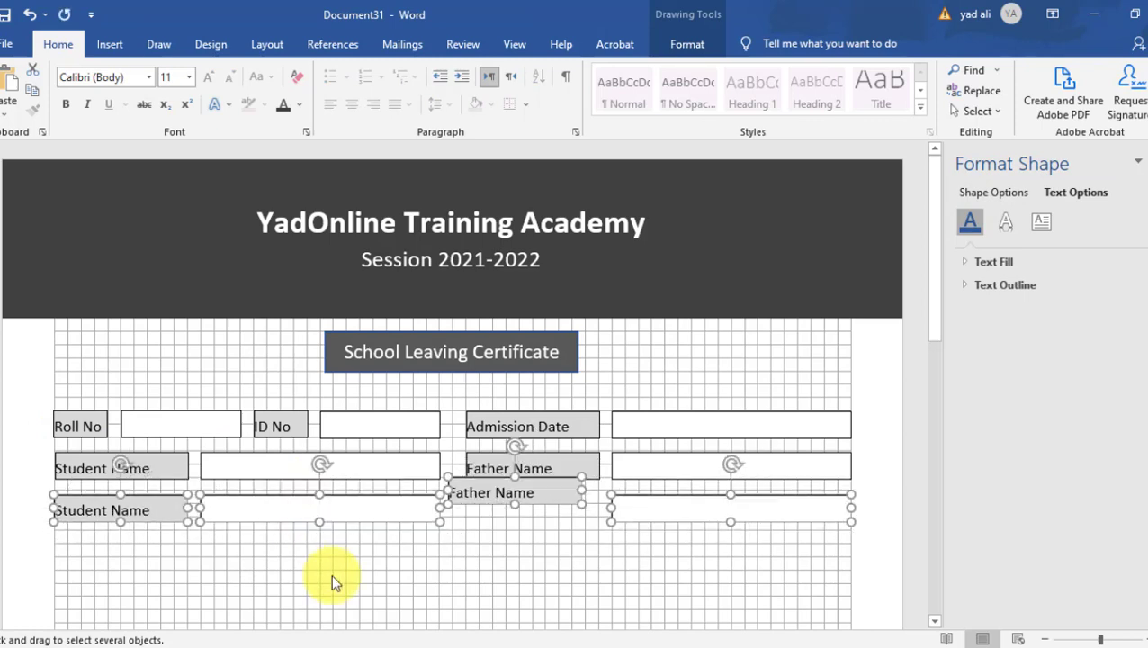
{"action": "key", "text": "Up"}
{"action": "key", "text": "Down"}
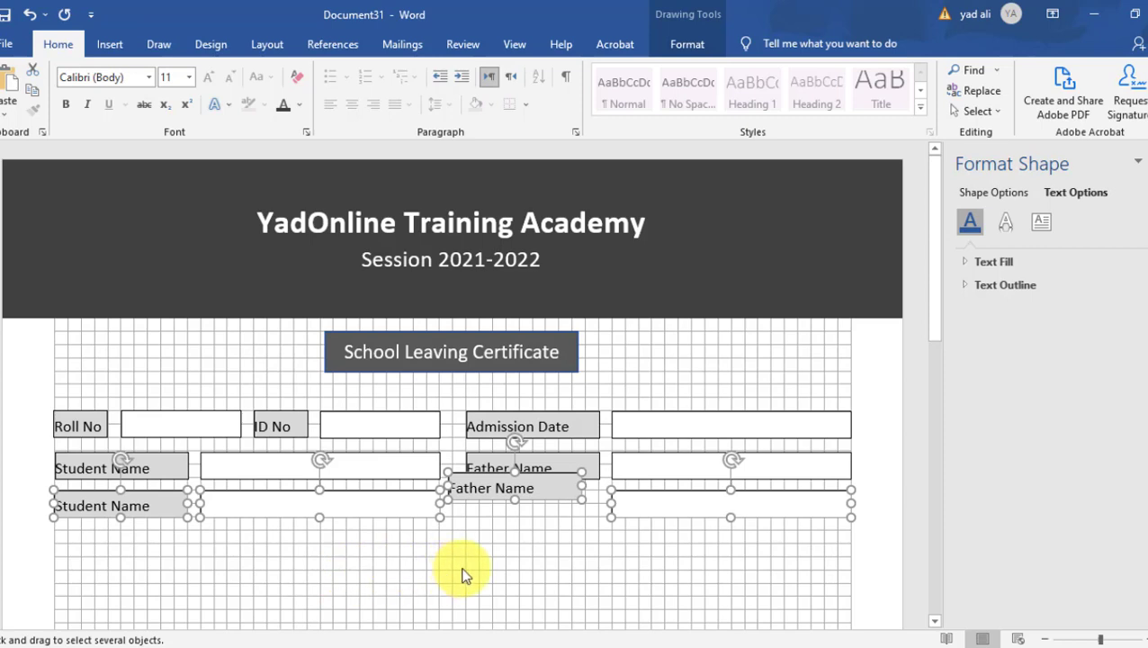
{"action": "left_click", "coordinate": [463, 573]}
Line up the copied Father Name label with the one above
{"action": "left_click", "coordinate": [512, 495]}
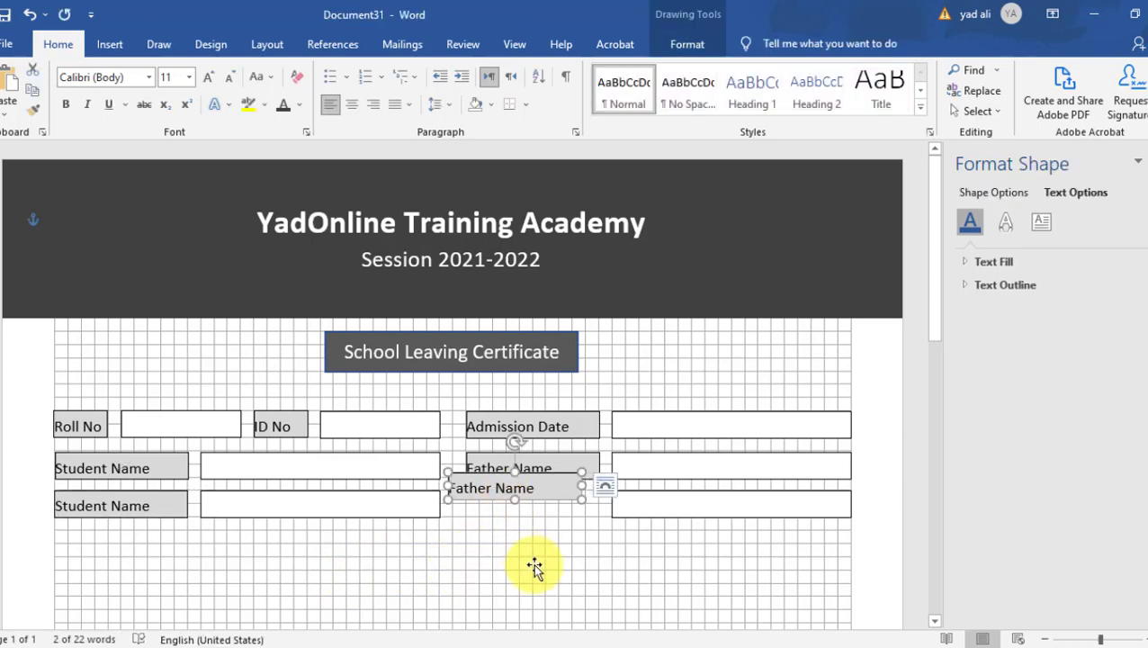
{"action": "key", "text": "Down"}
{"action": "key", "text": "Down"}
{"action": "key", "text": "Down"}
{"action": "key", "text": "Up"}
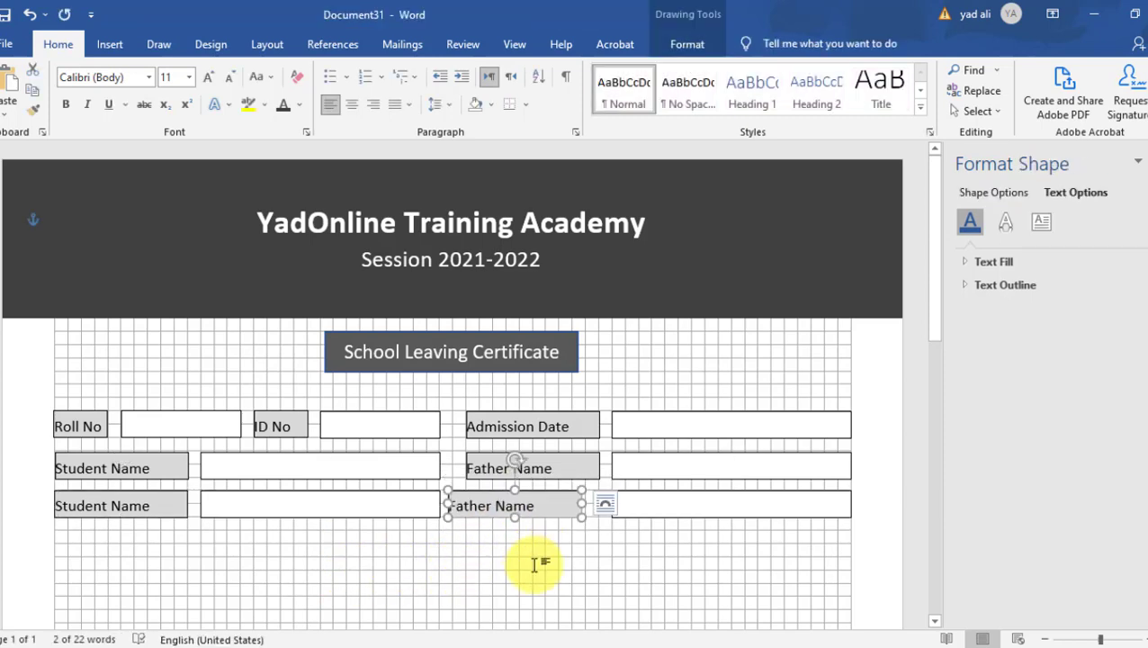
{"action": "key", "text": "Right"}
{"action": "key", "text": "Right"}
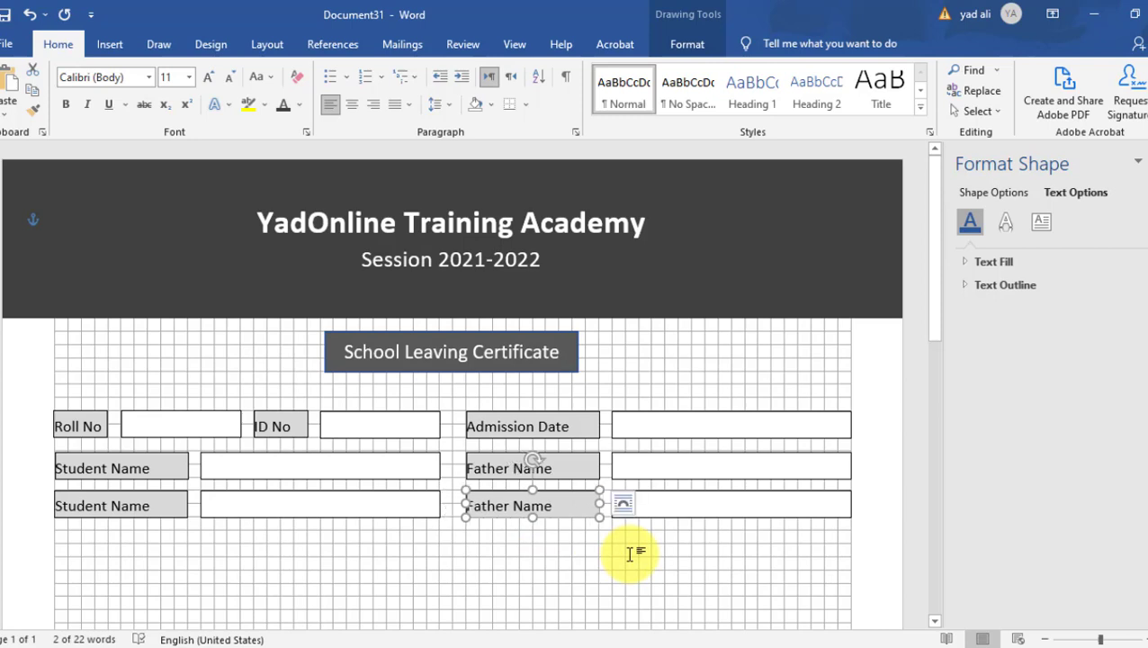
Relabel the new row's labels Date of Birth and D.O.B in Words
{"action": "left_click", "coordinate": [630, 551]}
{"action": "triple_click", "coordinate": [77, 505]}
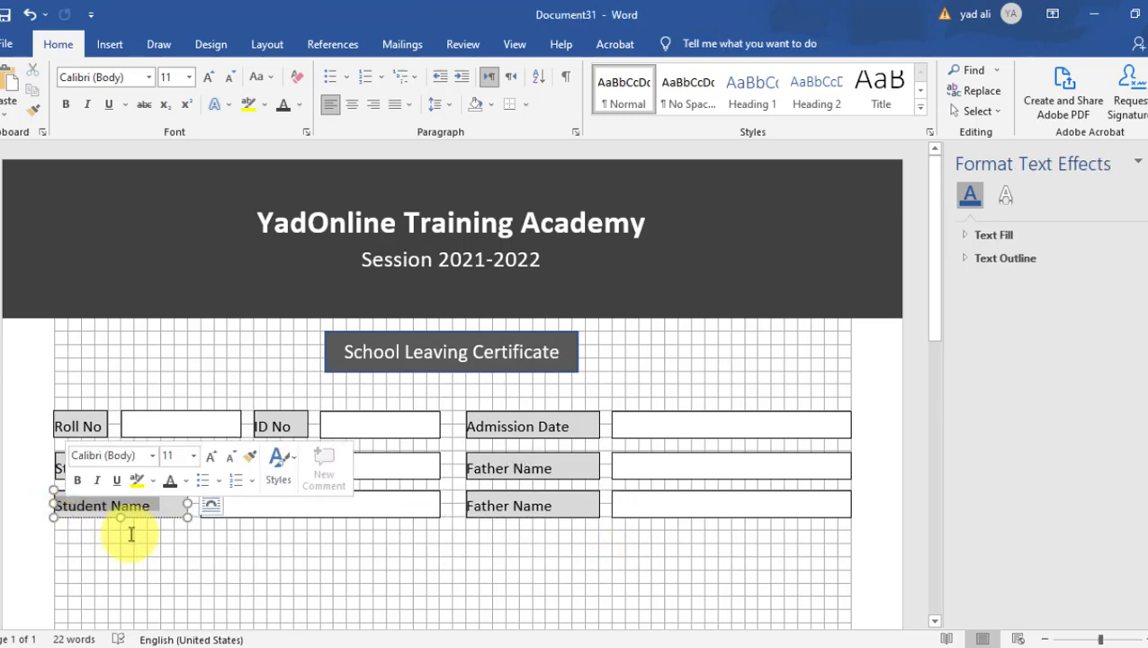
{"action": "type", "text": "Date of B"}
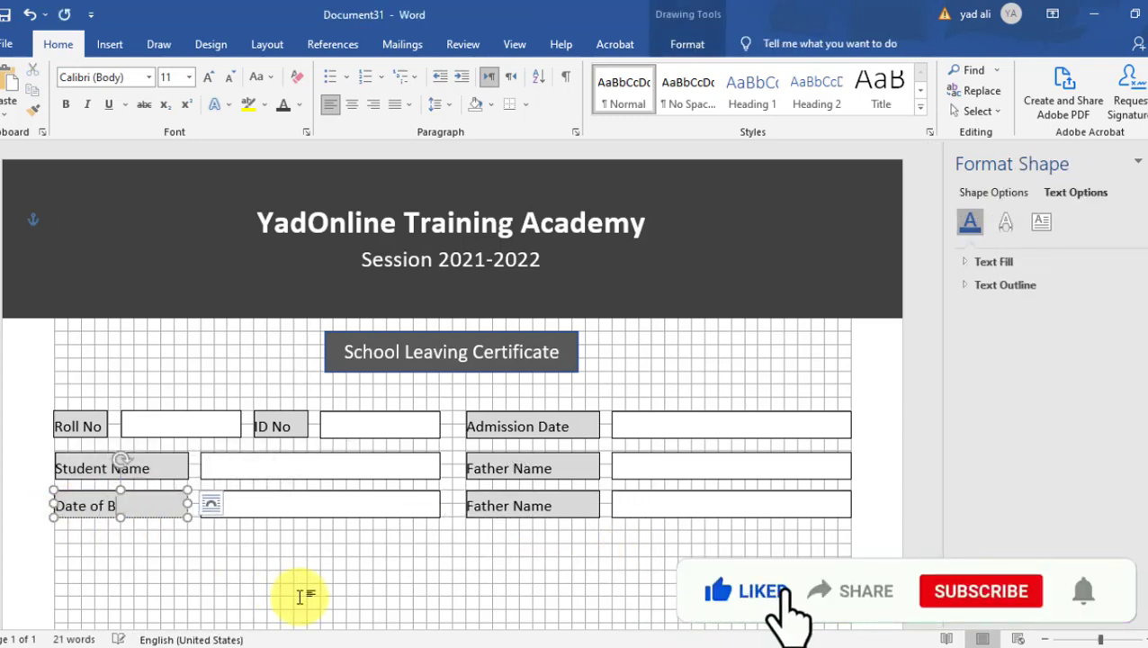
{"action": "type", "text": "irth"}
{"action": "left_click", "coordinate": [540, 503]}
{"action": "triple_click", "coordinate": [466, 509]}
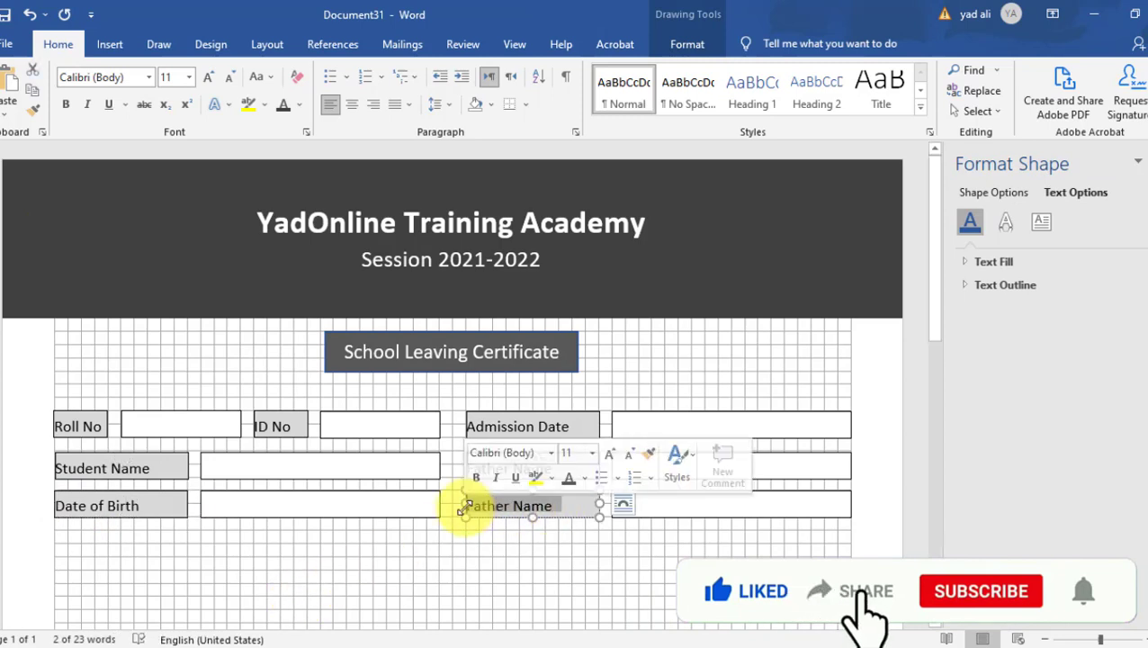
{"action": "type", "text": "D.O.B in Words"}
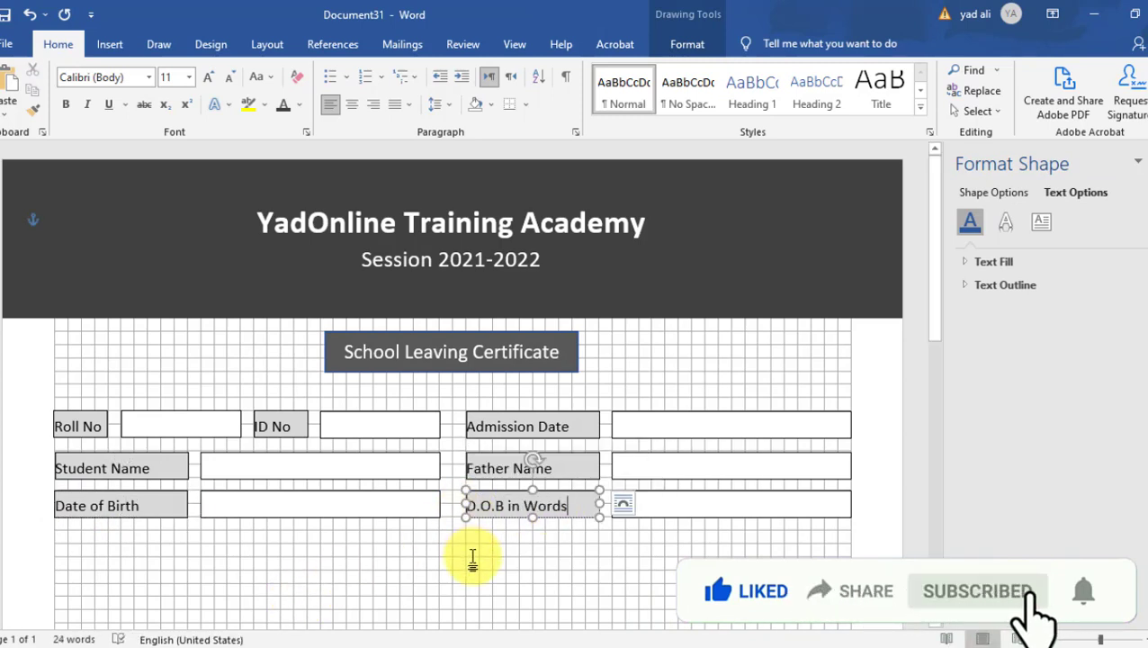
{"action": "left_click", "coordinate": [470, 558]}
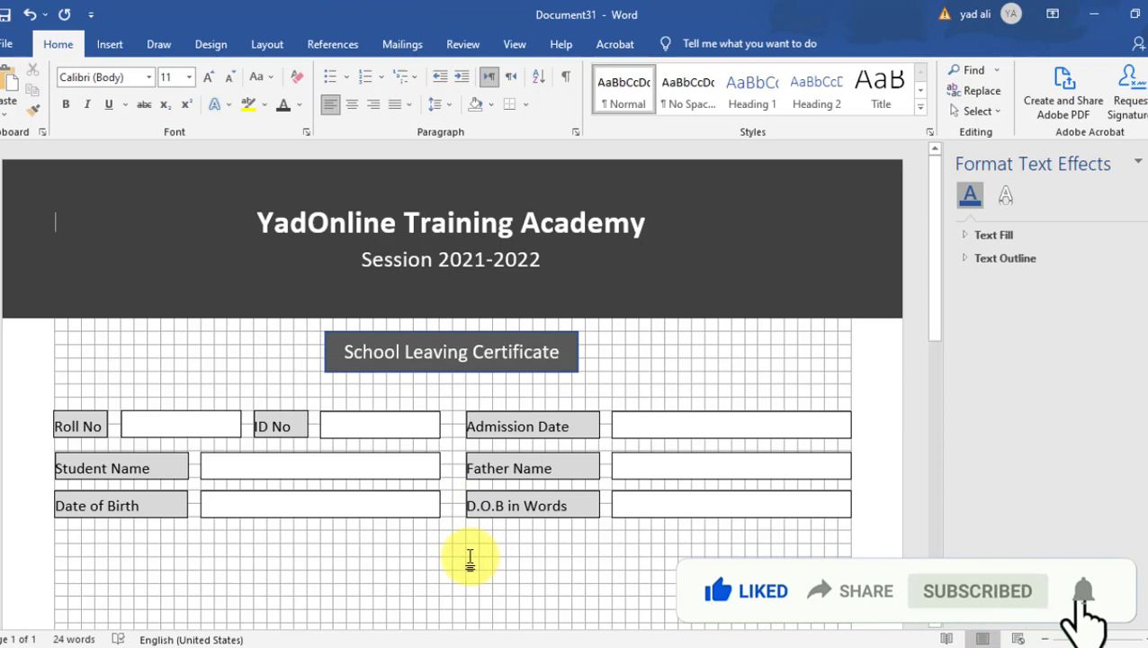
Copy the School Leaving Certificate box below the Date of Birth row, stretch it full width, and retype it Student Detail
{"action": "left_click", "coordinate": [559, 366]}
{"action": "mouse_move", "coordinate": [558, 366]}
{"action": "left_mouse_down", "text": "ctrl"}
{"action": "mouse_move", "coordinate": [550, 555]}
{"action": "mouse_move", "coordinate": [852, 563]}
{"action": "left_mouse_up", "text": "ctrl"}
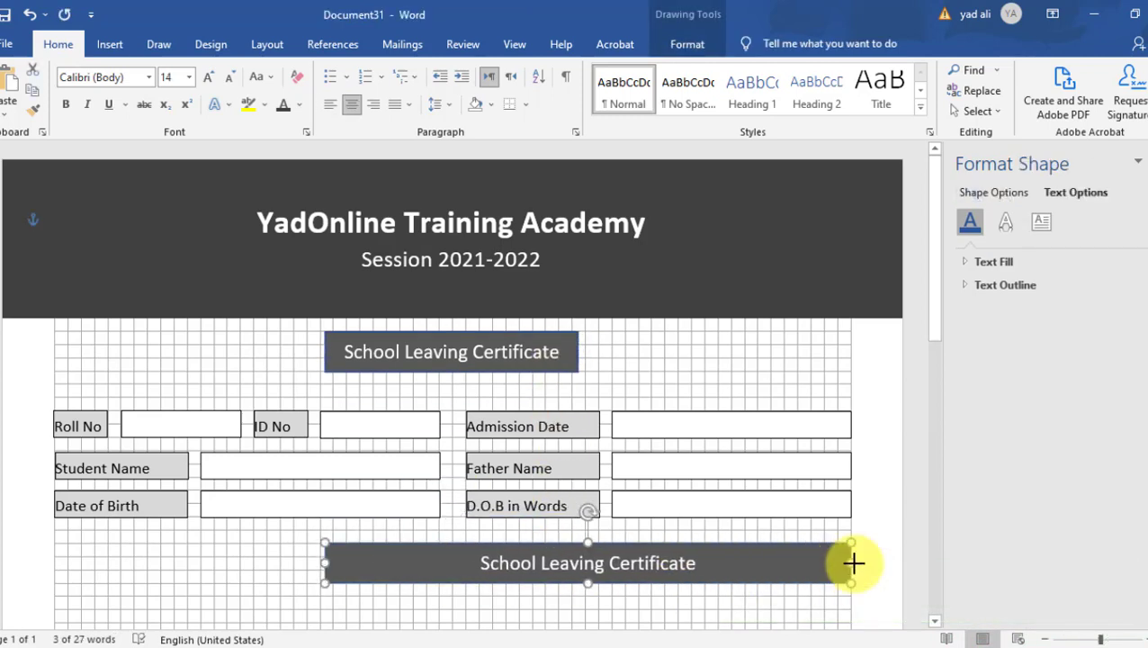
{"action": "left_click_drag", "start_coordinate": [324, 563], "coordinate": [54, 564]}
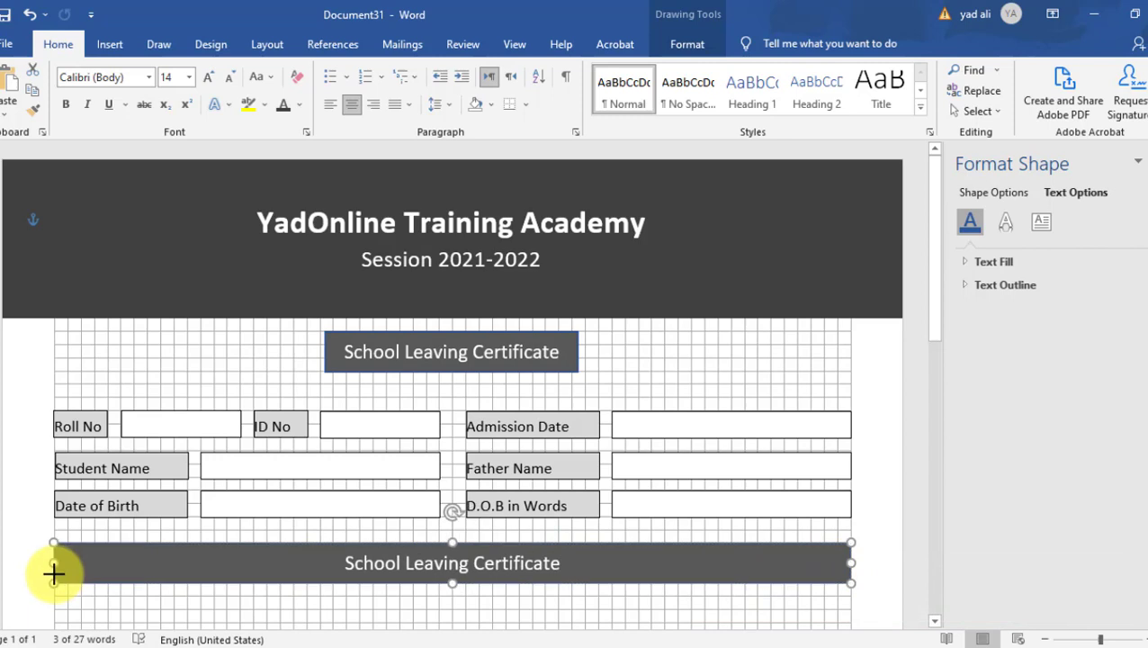
{"action": "triple_click", "coordinate": [569, 563]}
{"action": "type", "text": "Stude"}
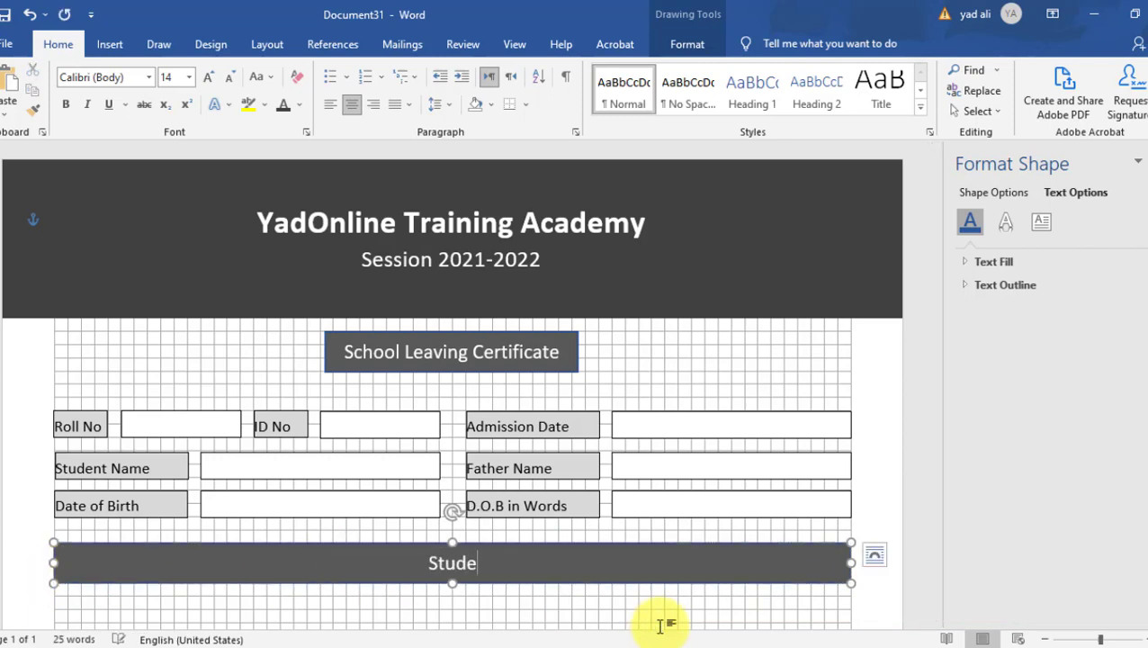
{"action": "type", "text": "nt Detail"}
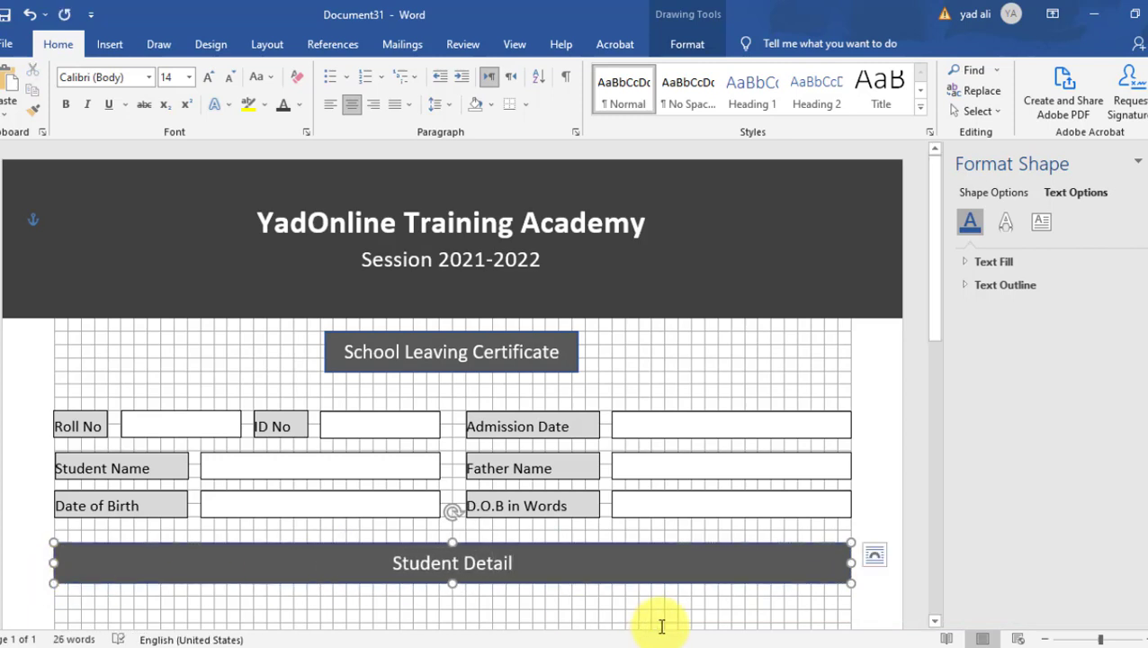
{"action": "scroll", "coordinate": [666, 585], "scroll_direction": "down", "scroll_amount": 1}
{"action": "scroll", "coordinate": [671, 538], "scroll_direction": "down", "scroll_amount": 1}
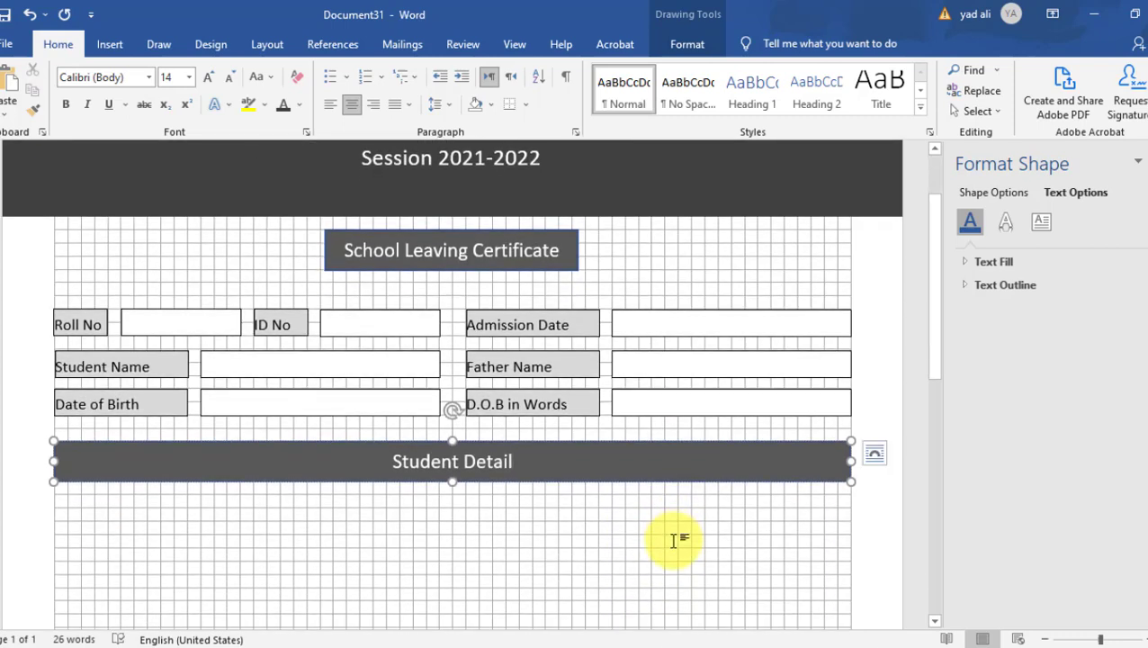
Copy the Roll No row below the Student Detail bar and nudge it into position
{"action": "left_click", "coordinate": [976, 110]}
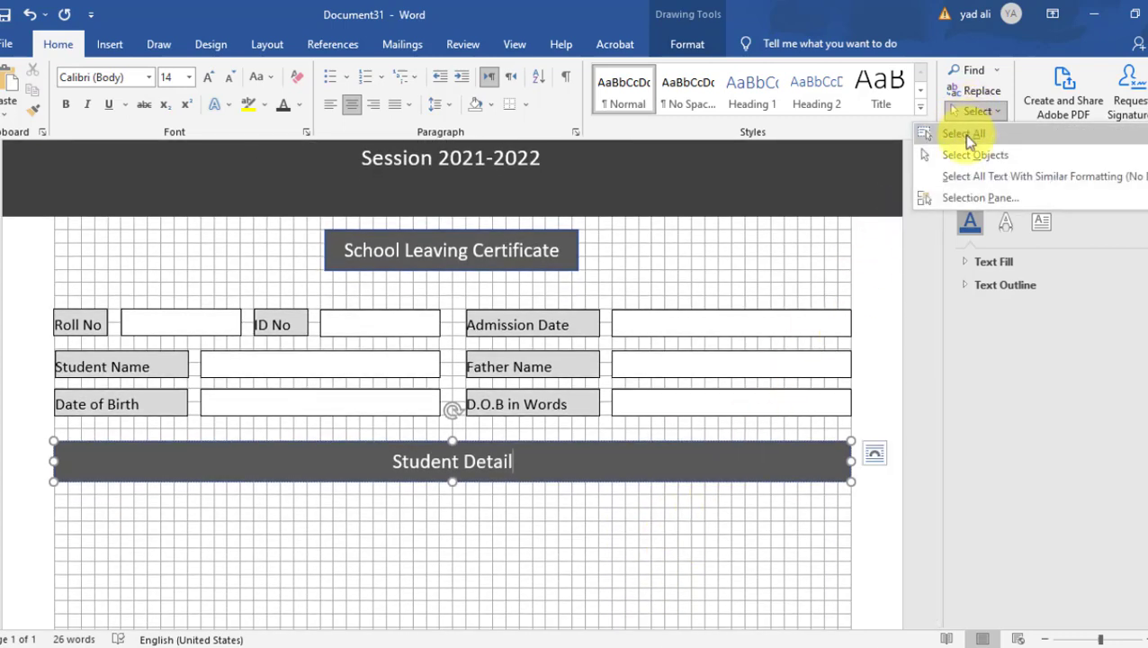
{"action": "left_click", "coordinate": [962, 150]}
{"action": "mouse_move", "coordinate": [869, 283]}
{"action": "left_mouse_down"}
{"action": "mouse_move", "coordinate": [468, 354]}
{"action": "mouse_move", "coordinate": [38, 341]}
{"action": "left_mouse_up"}
{"action": "left_click_drag", "start_coordinate": [205, 333], "coordinate": [187, 517], "text": "ctrl"}
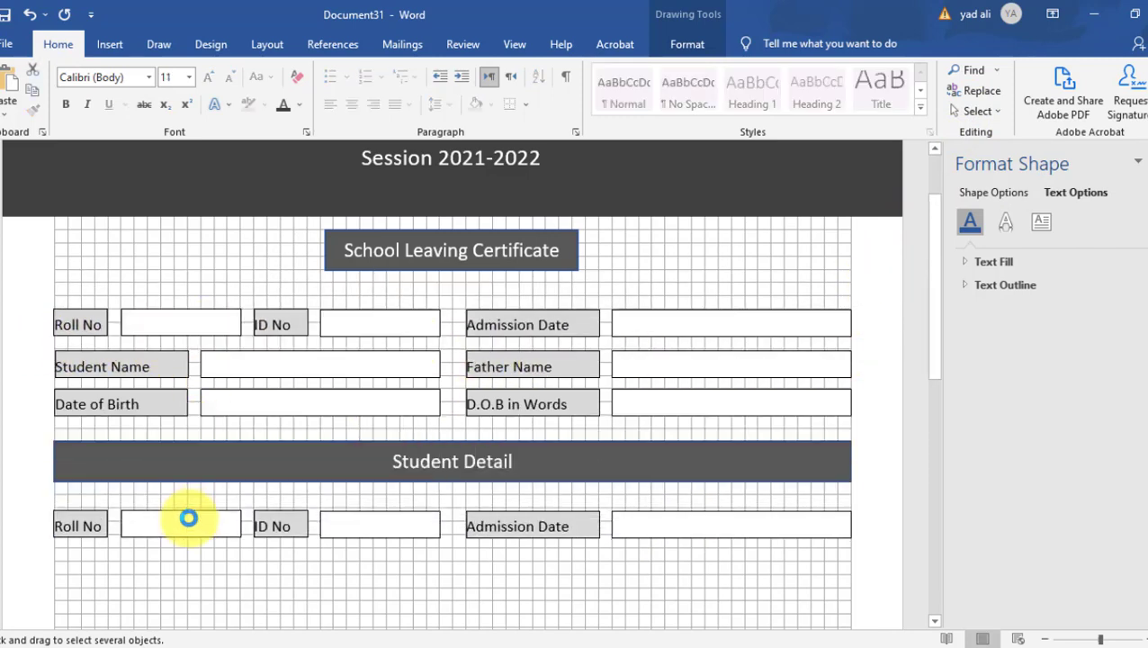
{"action": "key", "text": "Up"}
{"action": "key", "text": "ctrl+z"}
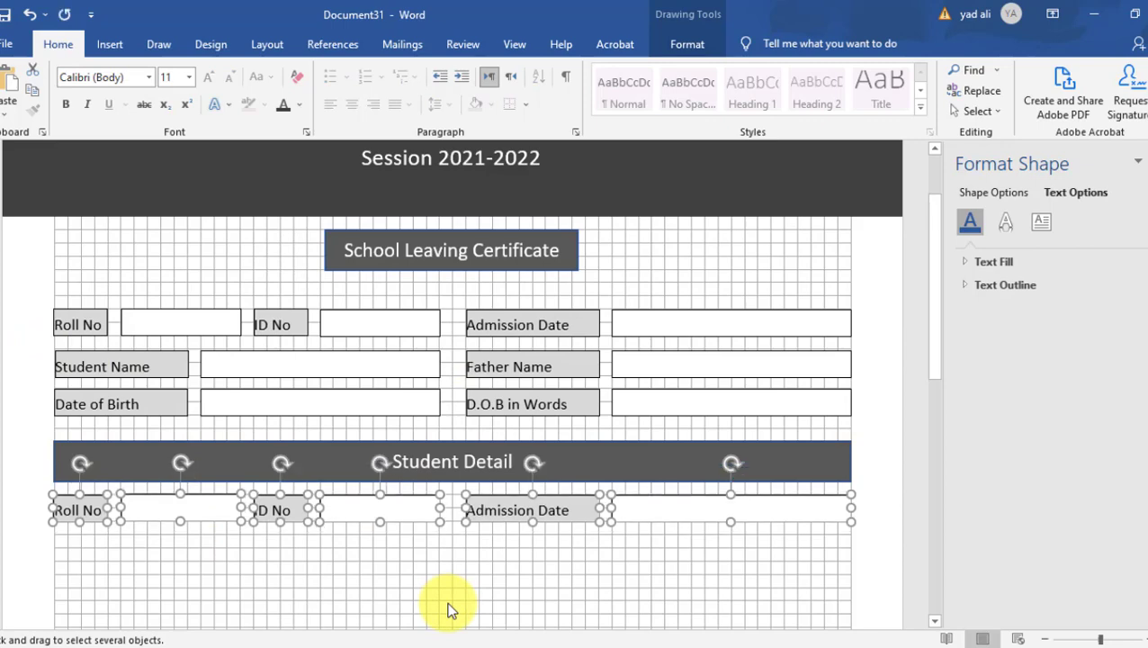
{"action": "key", "text": "Up"}
{"action": "left_click", "coordinate": [447, 570]}
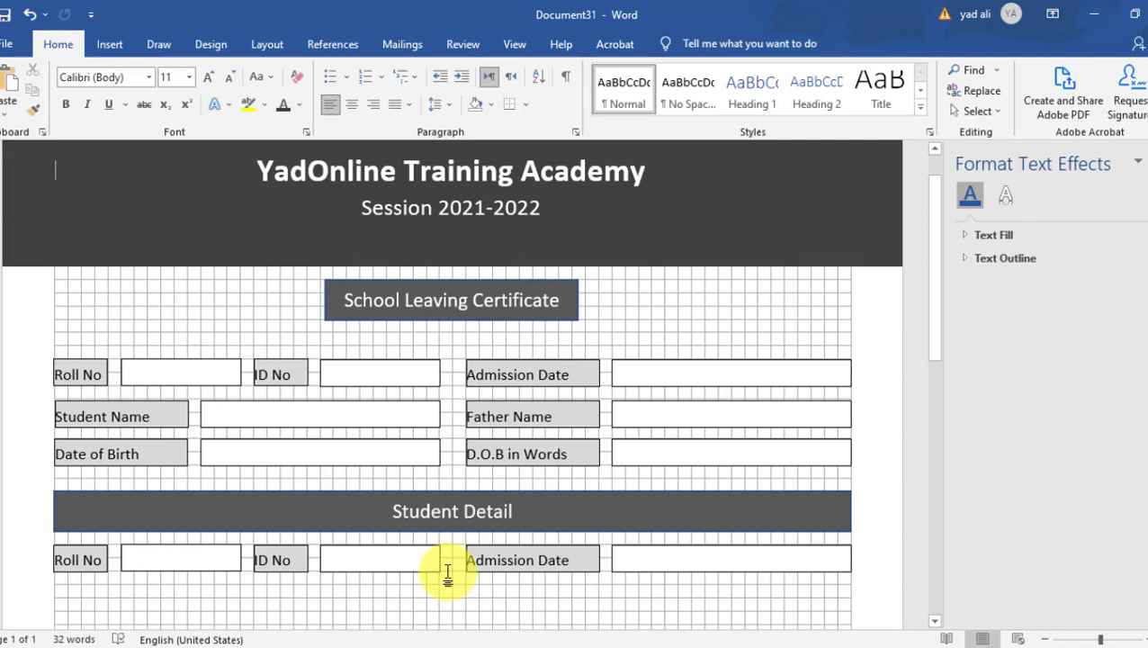
Relabel the first two copied labels Gender and Religion, shortening the field beside Religion
{"action": "left_click", "coordinate": [55, 558]}
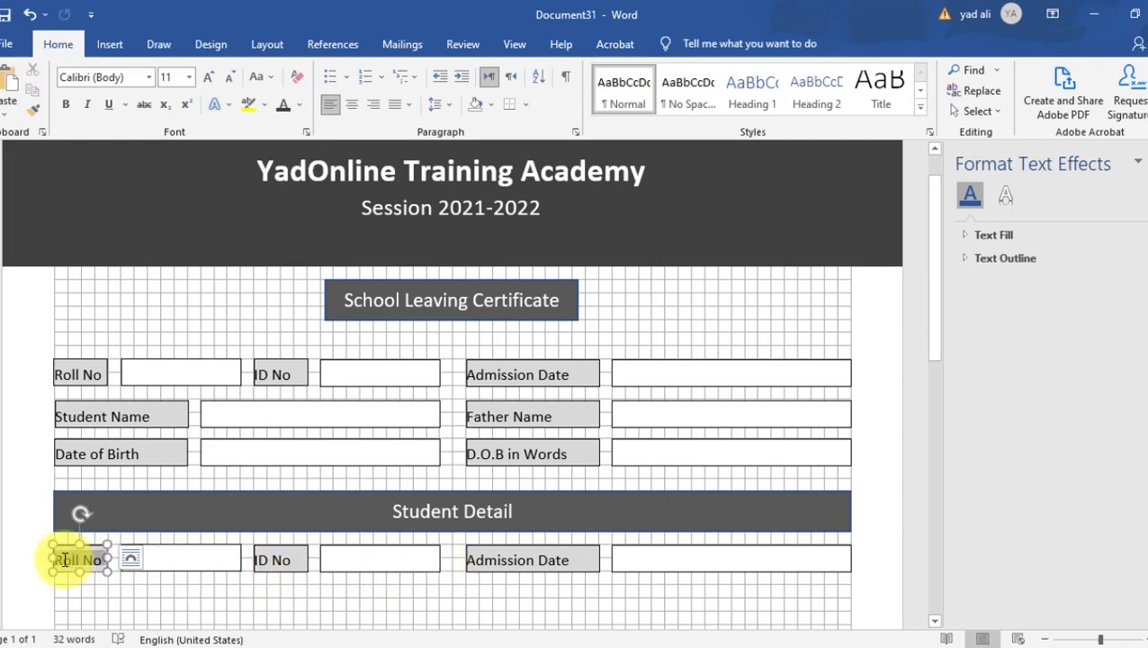
{"action": "type", "text": "Gender"}
{"action": "triple_click", "coordinate": [270, 557]}
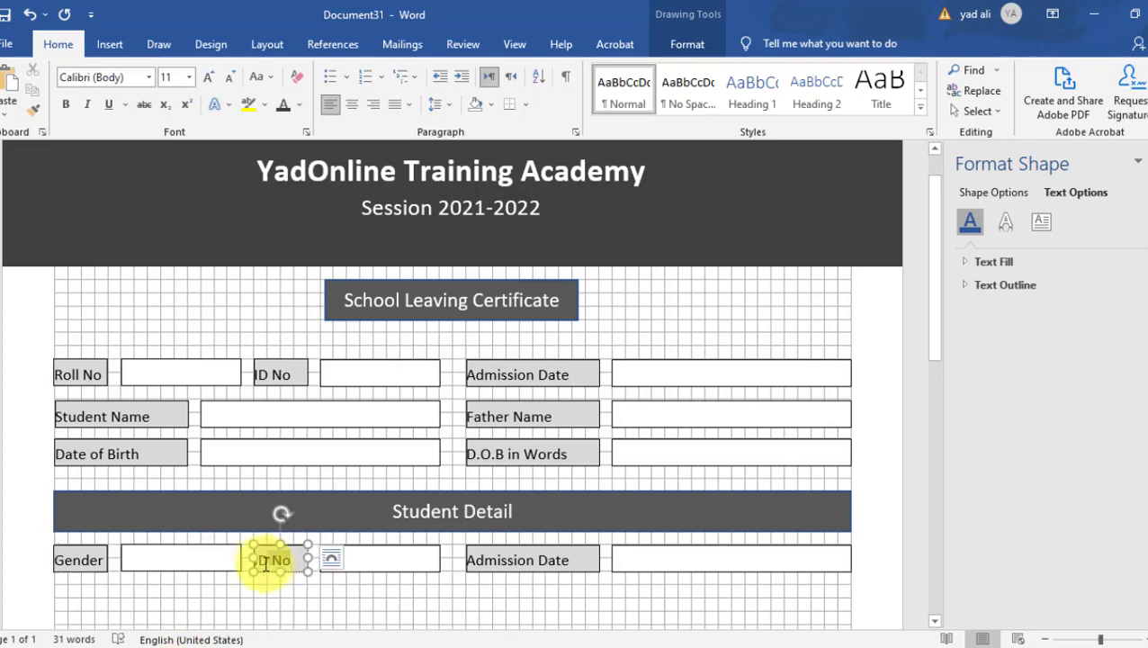
{"action": "type", "text": "Religio"}
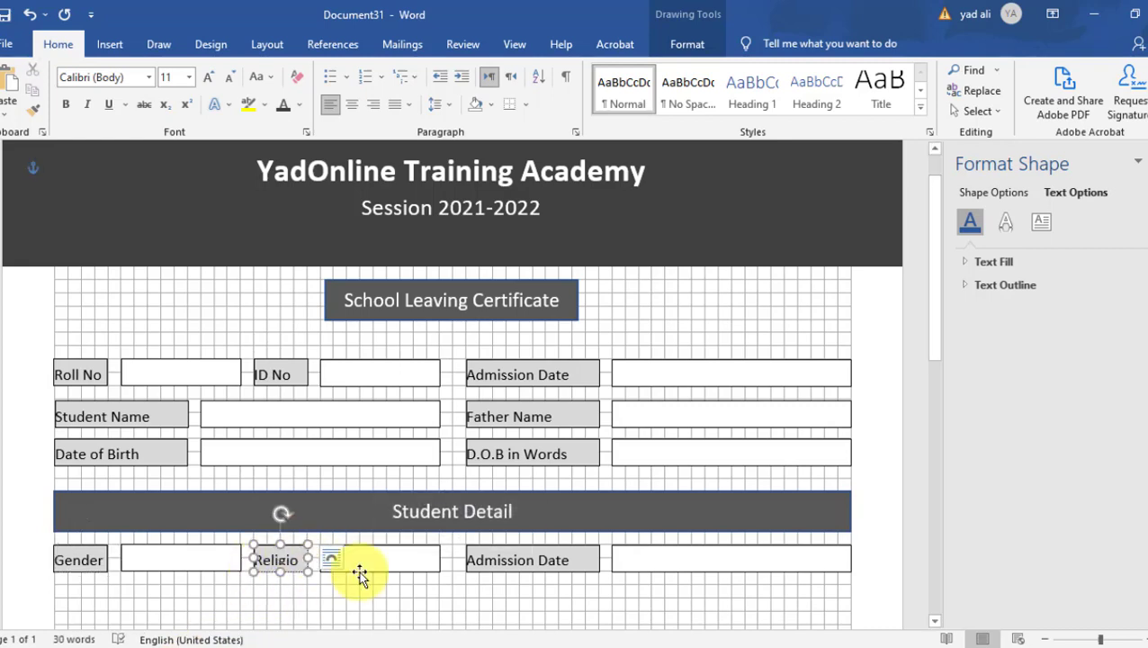
{"action": "left_click", "coordinate": [319, 559]}
{"action": "mouse_move", "coordinate": [319, 560]}
{"action": "left_mouse_down"}
{"action": "mouse_move", "coordinate": [333, 559]}
{"action": "mouse_move", "coordinate": [320, 560]}
{"action": "left_mouse_up"}
{"action": "left_click", "coordinate": [330, 588]}
Replace the copied Admission Date label with Nationality
{"action": "left_click", "coordinate": [500, 560]}
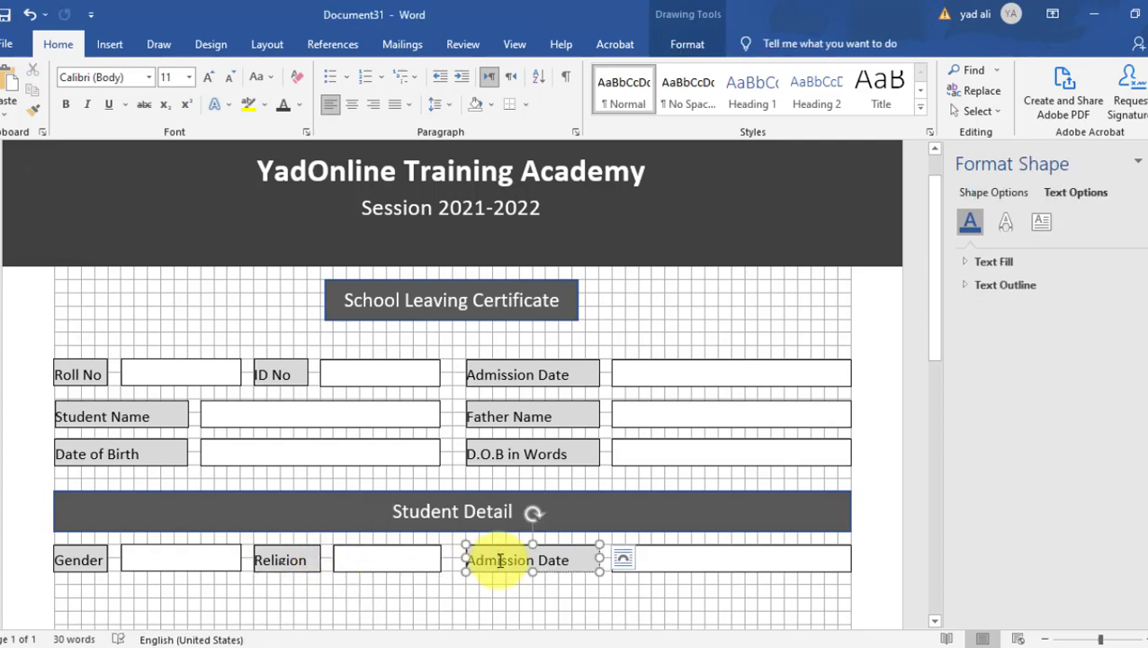
{"action": "triple_click", "coordinate": [500, 560]}
{"action": "key", "text": "BackSpace"}
{"action": "type", "text": "Nationality"}
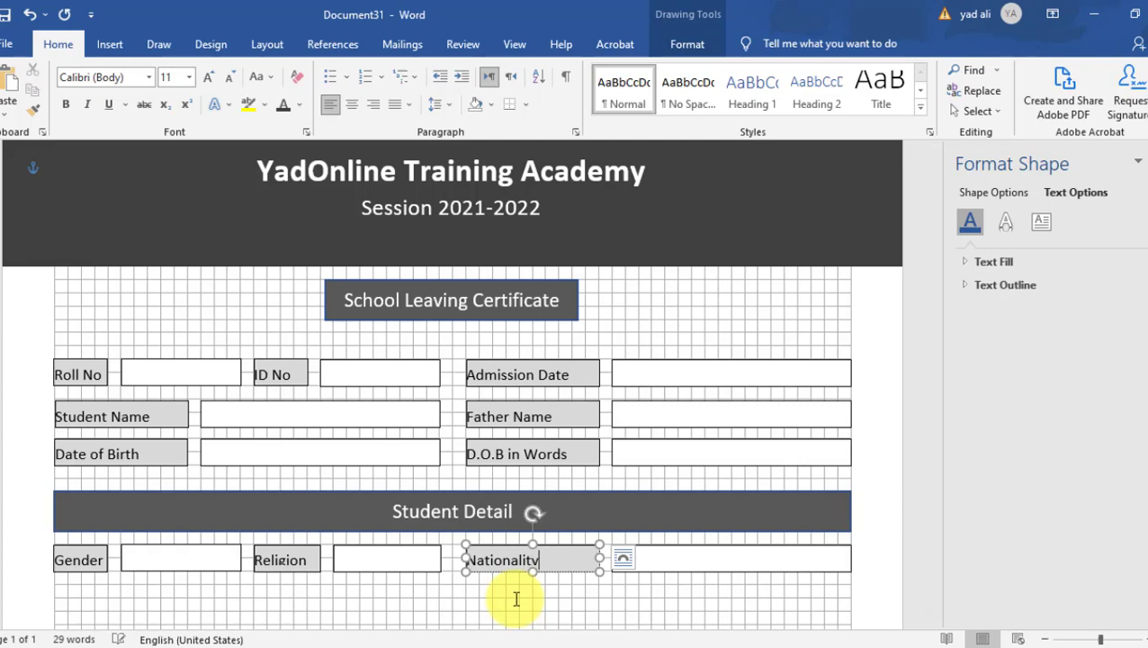
{"action": "left_click", "coordinate": [577, 591]}
{"action": "left_click", "coordinate": [536, 567]}
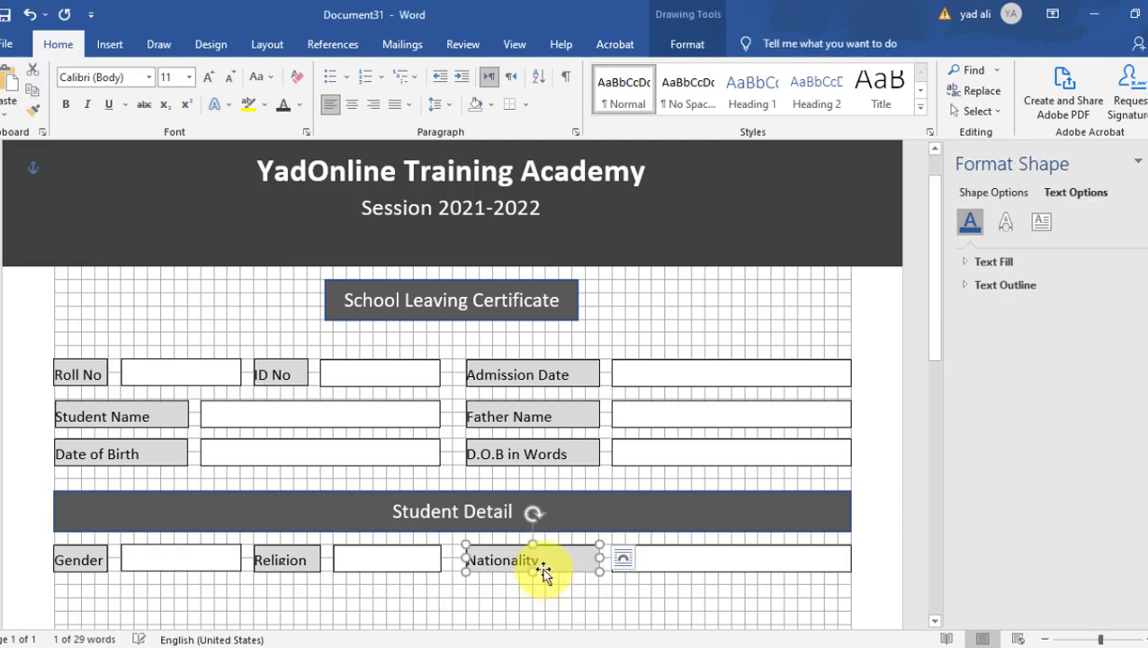
{"action": "scroll", "coordinate": [546, 569], "scroll_direction": "down", "scroll_amount": 5}
{"action": "left_click", "coordinate": [551, 581]}
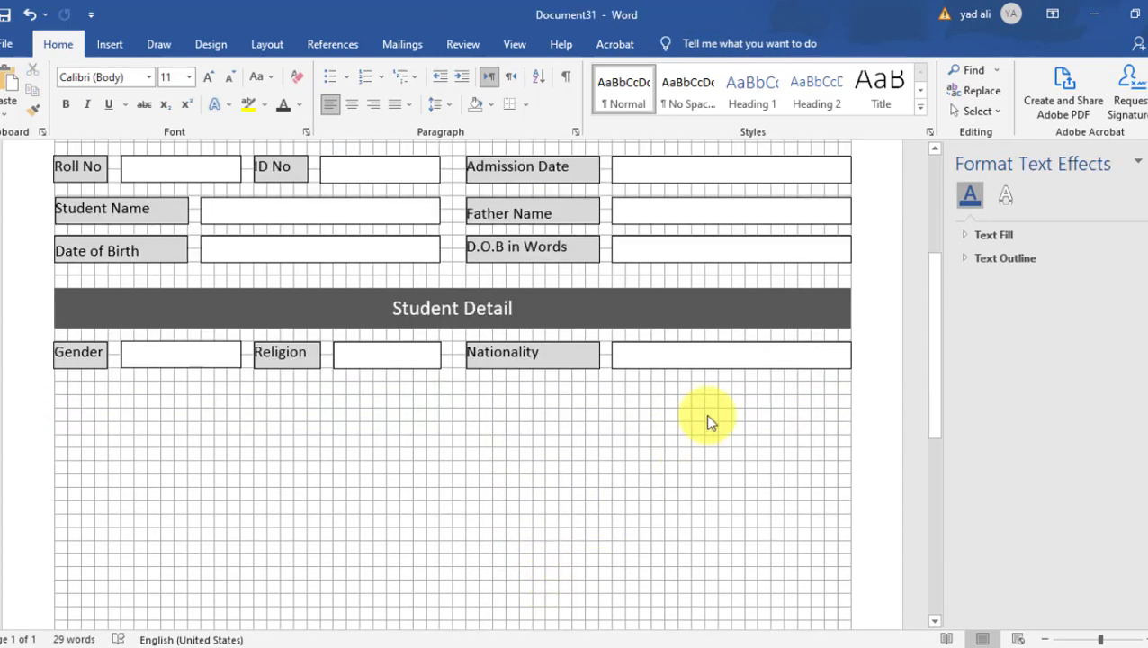
Copy the Gender, Religion and Nationality row just below itself
{"action": "left_click", "coordinate": [978, 110]}
{"action": "left_click", "coordinate": [959, 155]}
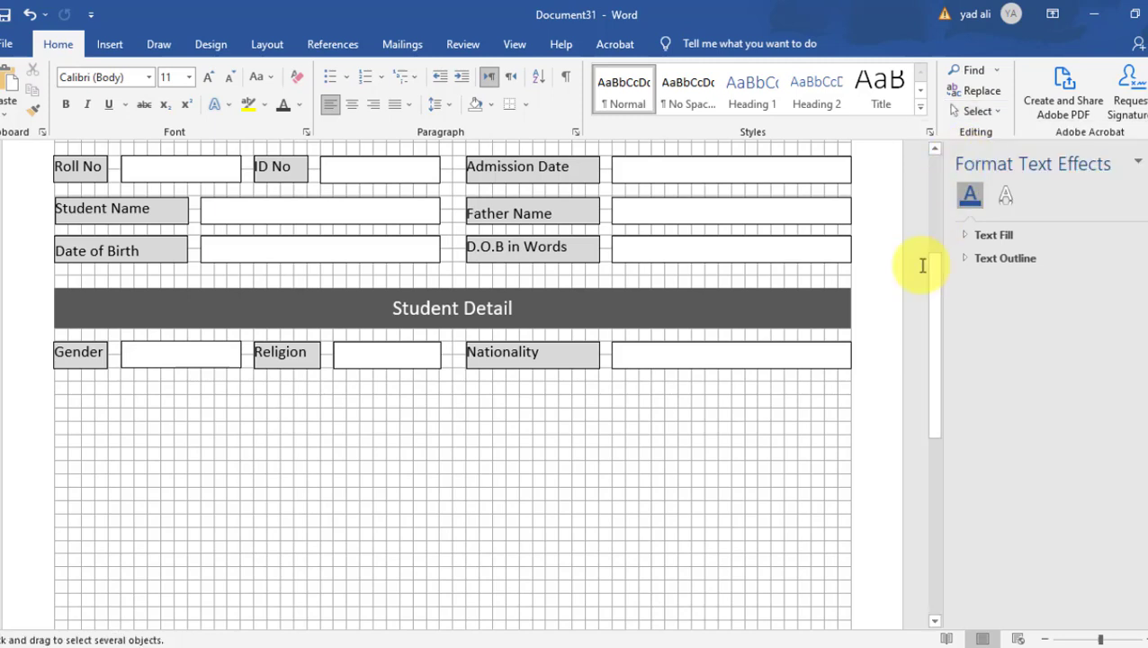
{"action": "left_click_drag", "start_coordinate": [868, 405], "coordinate": [12, 324]}
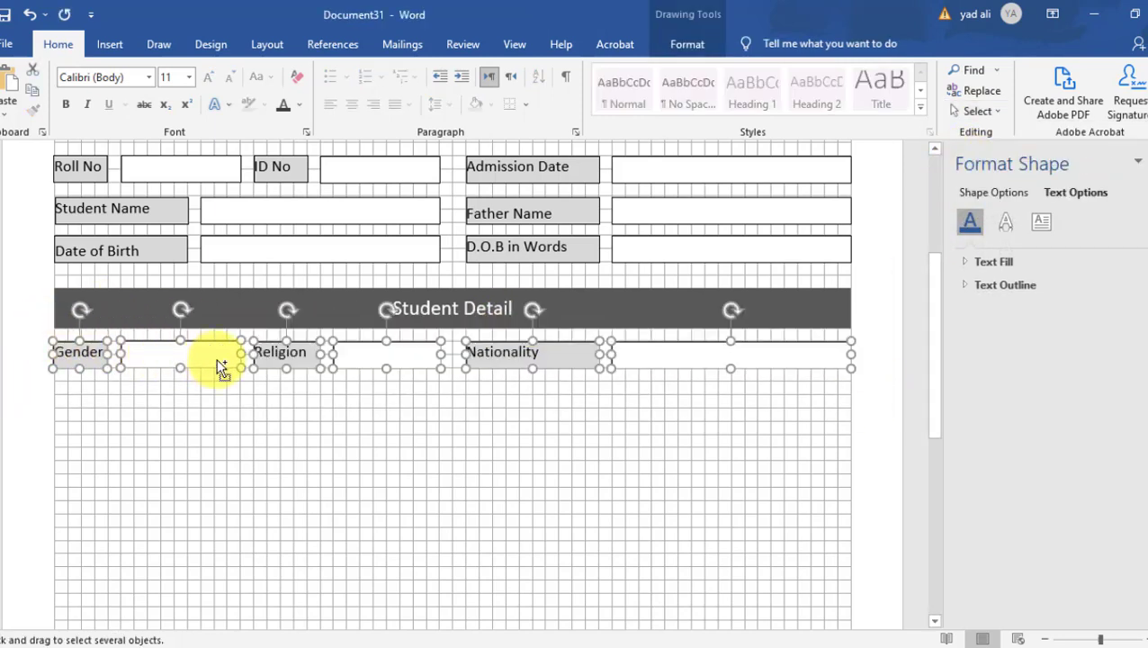
{"action": "left_click_drag", "start_coordinate": [221, 367], "coordinate": [217, 396]}
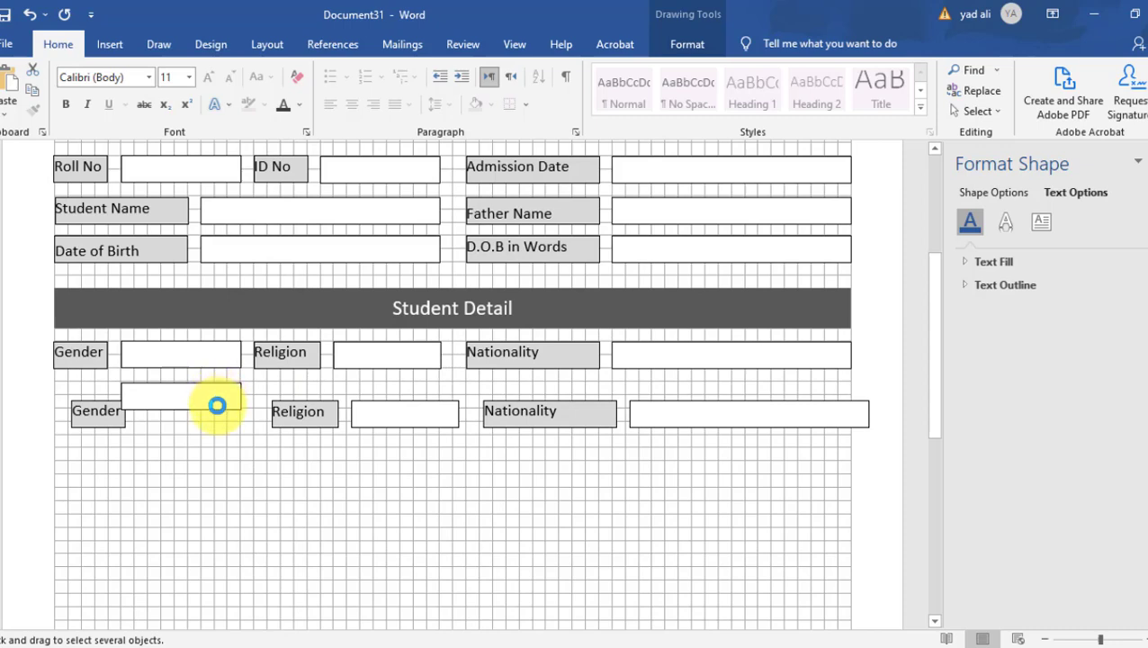
{"action": "left_click", "coordinate": [144, 462]}
{"action": "scroll", "coordinate": [159, 469], "scroll_direction": "up", "scroll_amount": 4}
{"action": "scroll", "coordinate": [172, 497], "scroll_direction": "down", "scroll_amount": 4}
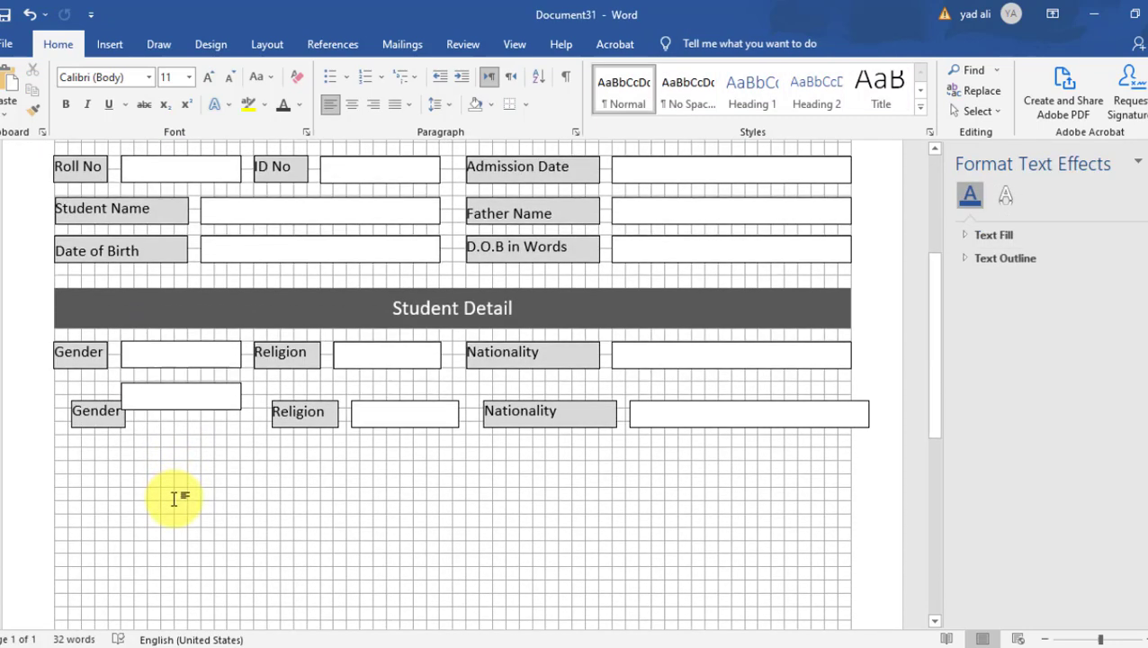
Align the copied labels and entry boxes under the ones in the row above
{"action": "left_click", "coordinate": [88, 402]}
{"action": "left_click_drag", "start_coordinate": [87, 403], "coordinate": [71, 381]}
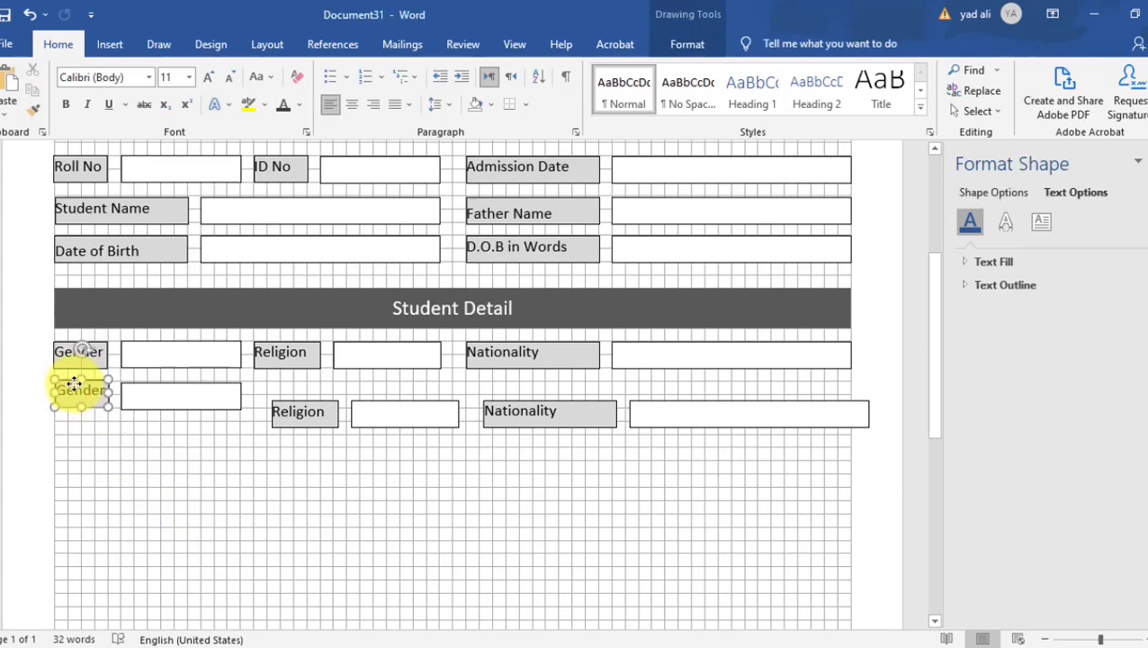
{"action": "left_click", "coordinate": [180, 402]}
{"action": "scroll", "coordinate": [238, 496], "scroll_direction": "up", "scroll_amount": 4}
{"action": "scroll", "coordinate": [270, 503], "scroll_direction": "down", "scroll_amount": 2}
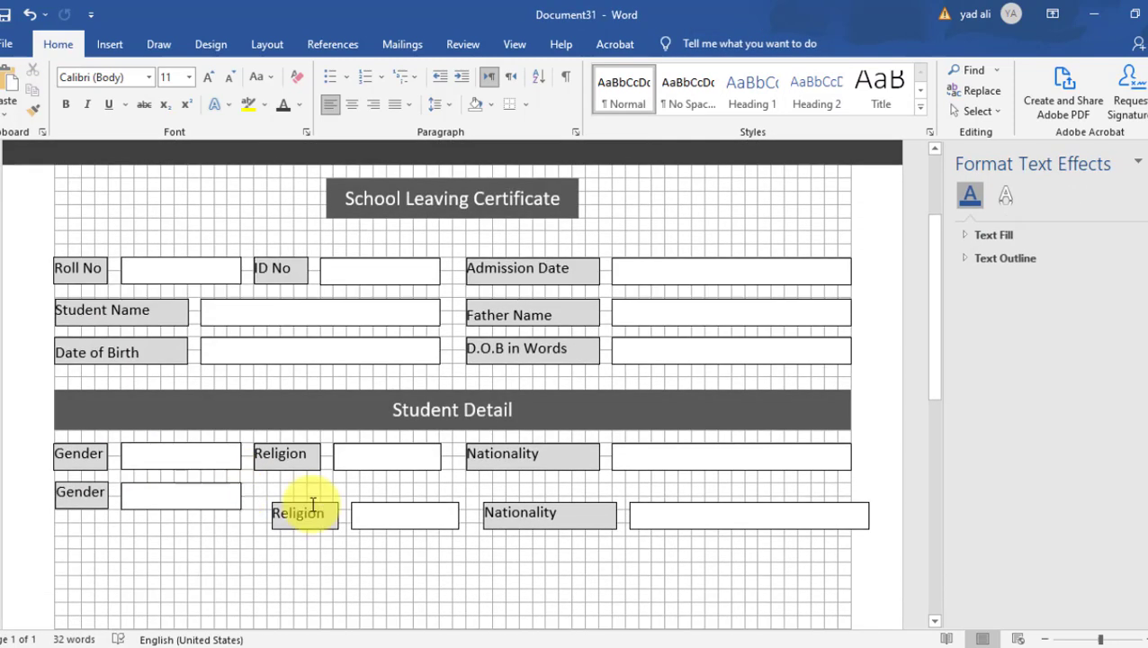
{"action": "left_click", "coordinate": [304, 517]}
{"action": "left_click_drag", "start_coordinate": [304, 521], "coordinate": [310, 504]}
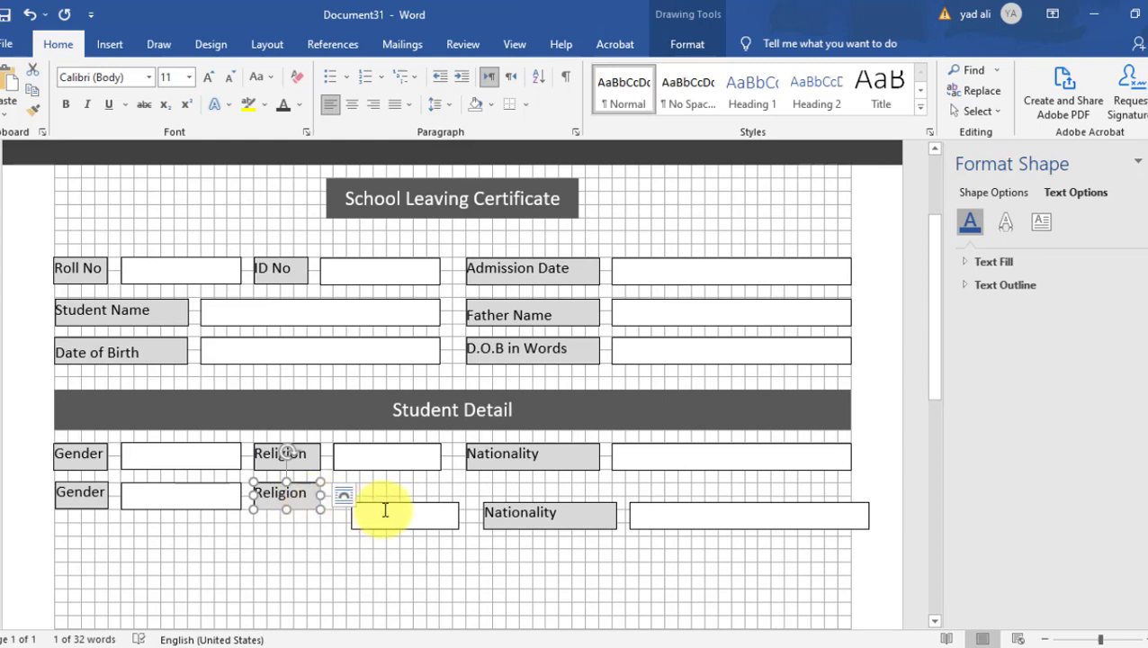
{"action": "left_click_drag", "start_coordinate": [382, 506], "coordinate": [385, 506]}
{"action": "left_click", "coordinate": [517, 515]}
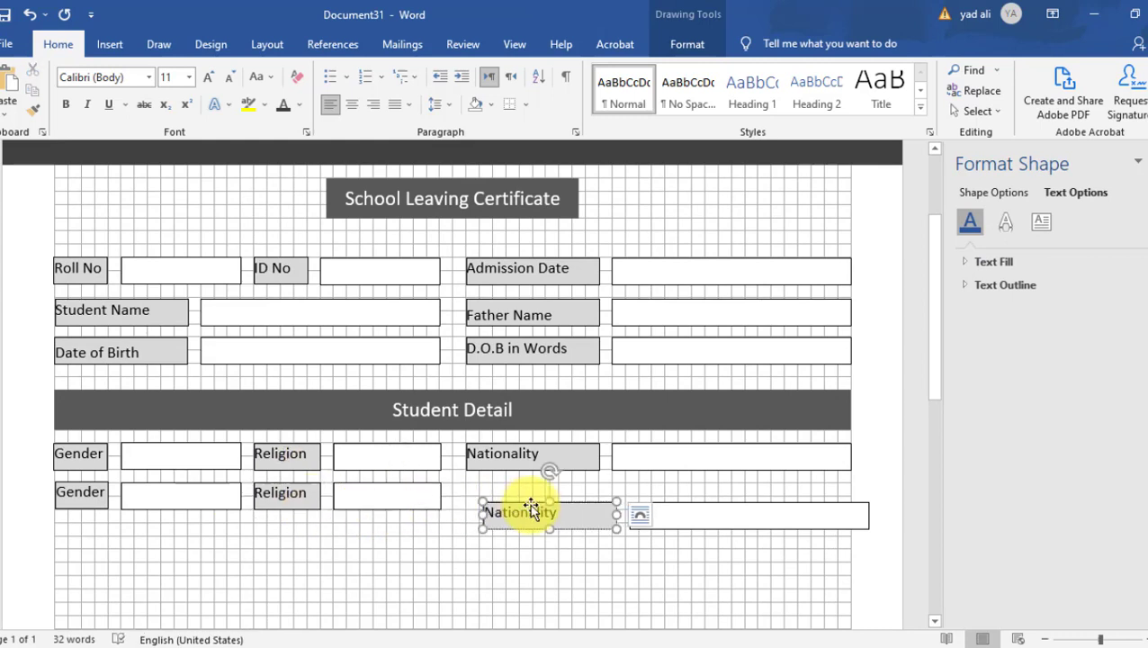
{"action": "left_click_drag", "start_coordinate": [531, 504], "coordinate": [512, 487]}
{"action": "left_click_drag", "start_coordinate": [672, 511], "coordinate": [655, 493]}
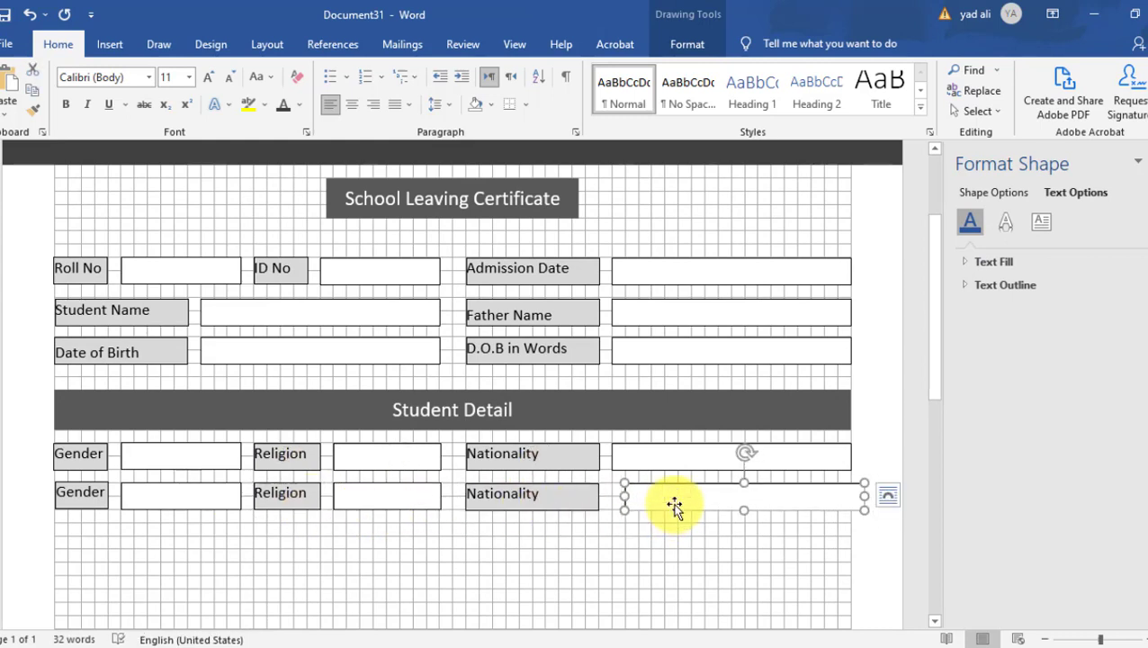
Relabel the new row File No, SLC No and F. Occupation
{"action": "left_click_drag", "start_coordinate": [119, 494], "coordinate": [51, 492]}
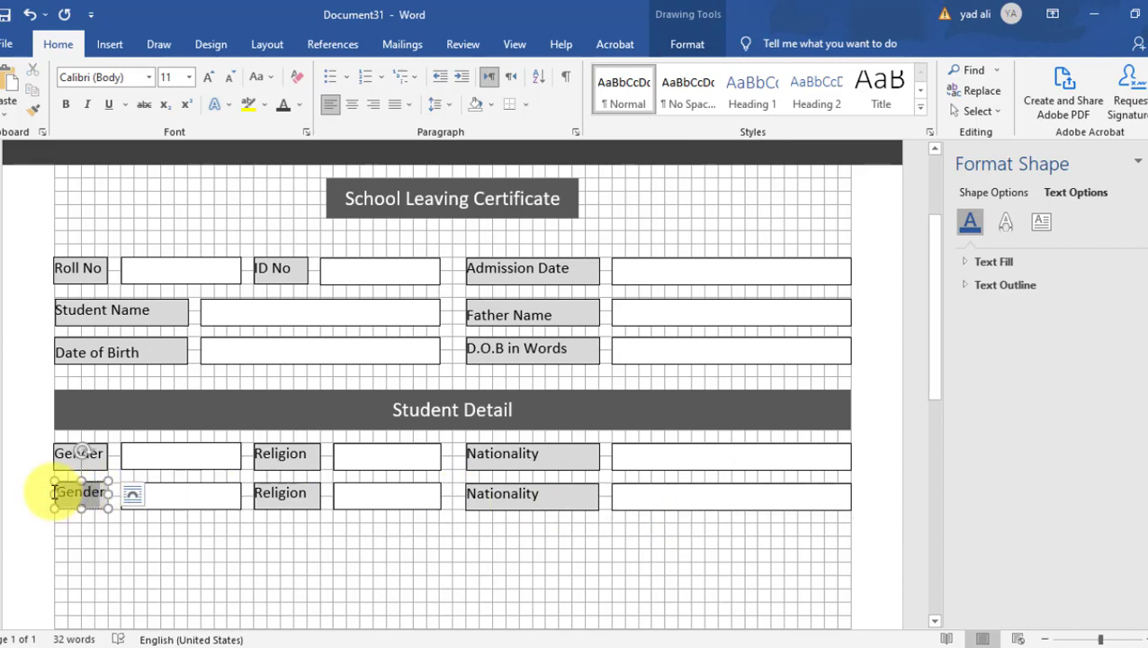
{"action": "key", "text": "Delete"}
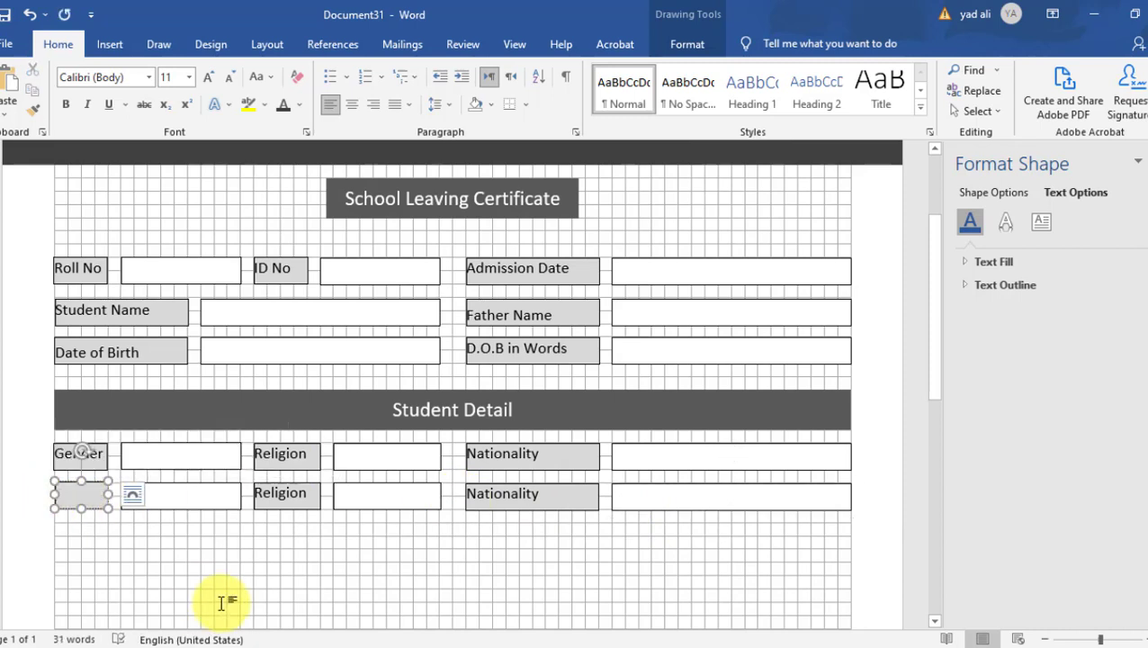
{"action": "type", "text": "File No"}
{"action": "left_click_drag", "start_coordinate": [307, 495], "coordinate": [218, 492]}
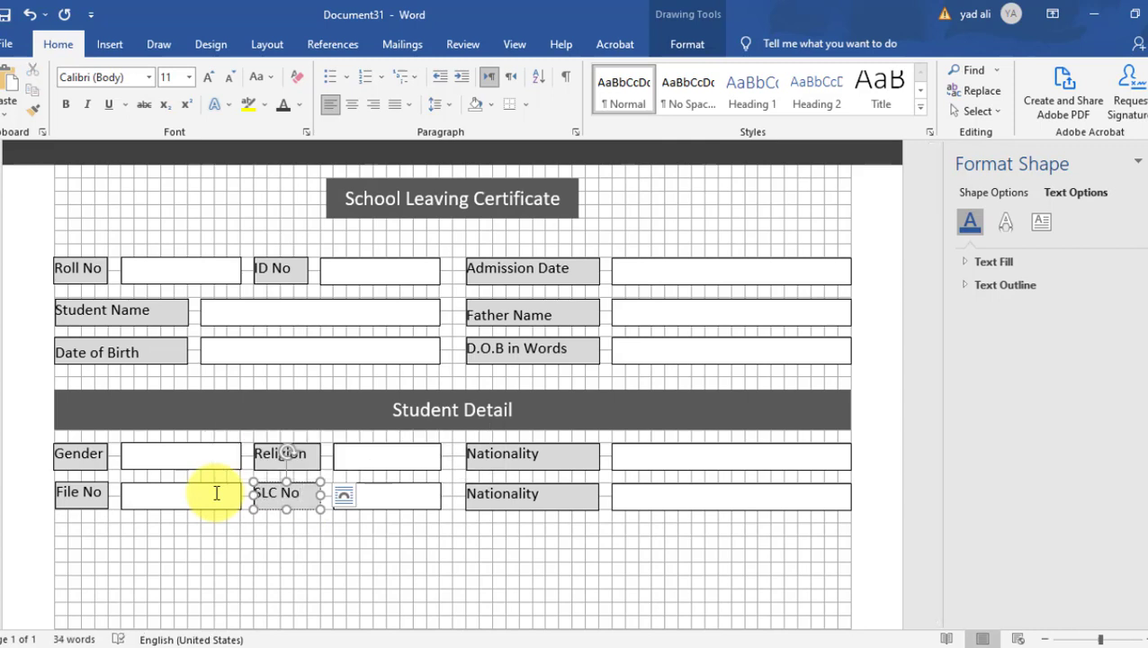
{"action": "left_click_drag", "start_coordinate": [546, 494], "coordinate": [469, 494]}
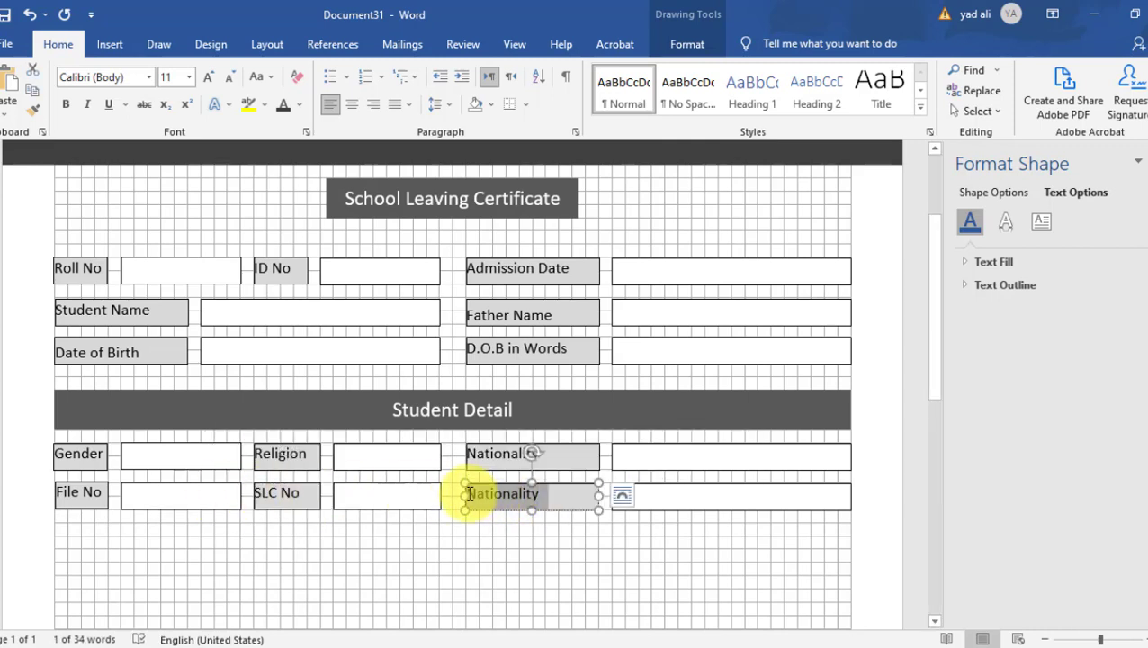
{"action": "type", "text": "F.Occupa"}
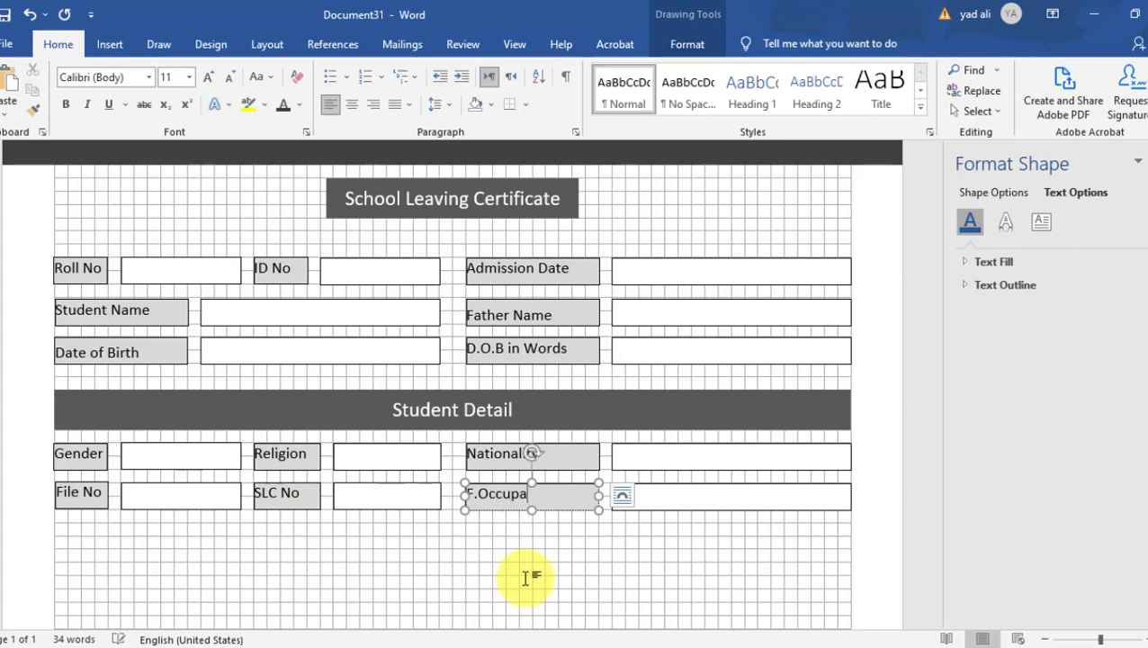
{"action": "type", "text": "tion"}
{"action": "left_click", "coordinate": [479, 494]}
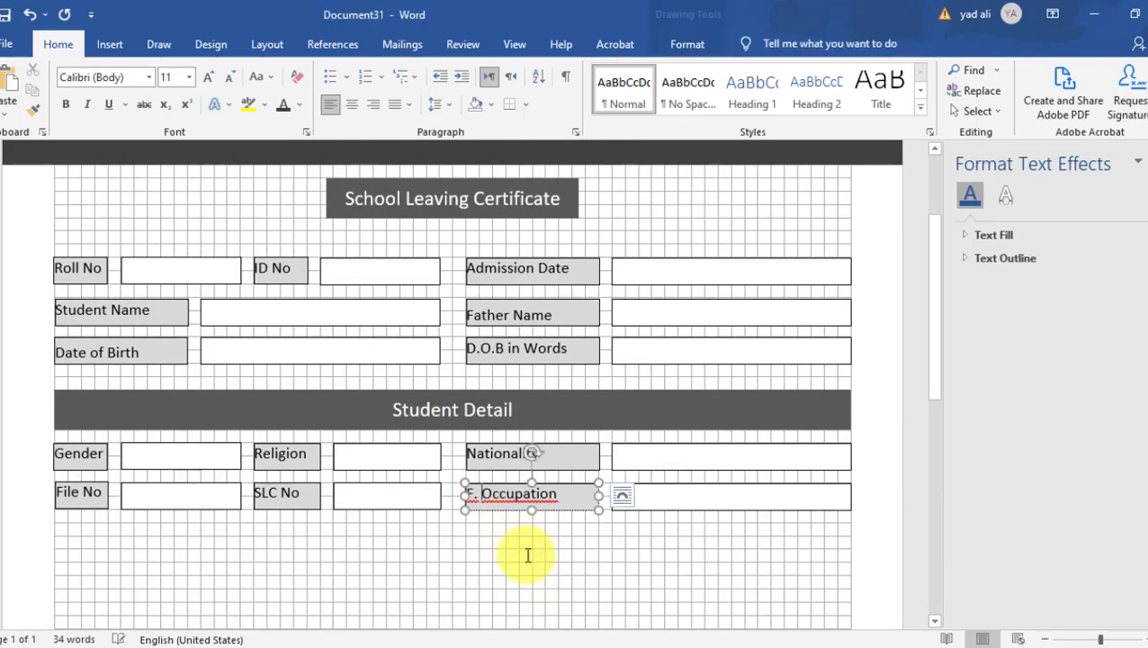
{"action": "left_click", "coordinate": [519, 522]}
Copy the F. Occupation label and box to a new row at the left margin
{"action": "scroll", "coordinate": [519, 522], "scroll_direction": "down", "scroll_amount": 1}
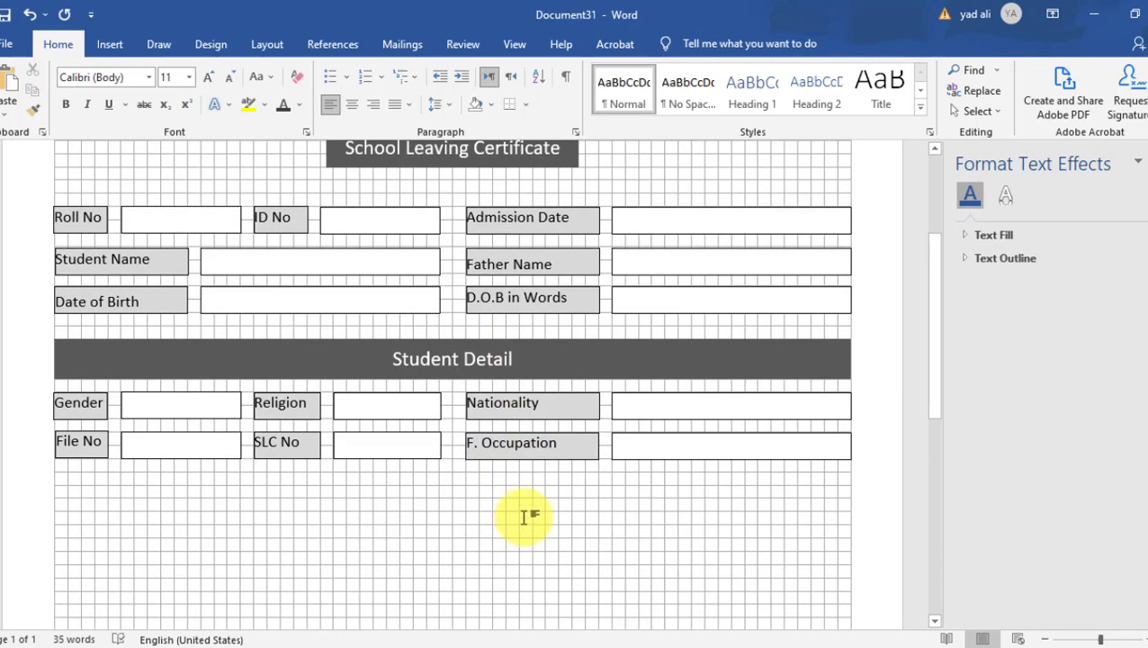
{"action": "left_click", "coordinate": [576, 457]}
{"action": "left_click", "coordinate": [657, 457], "text": "shift"}
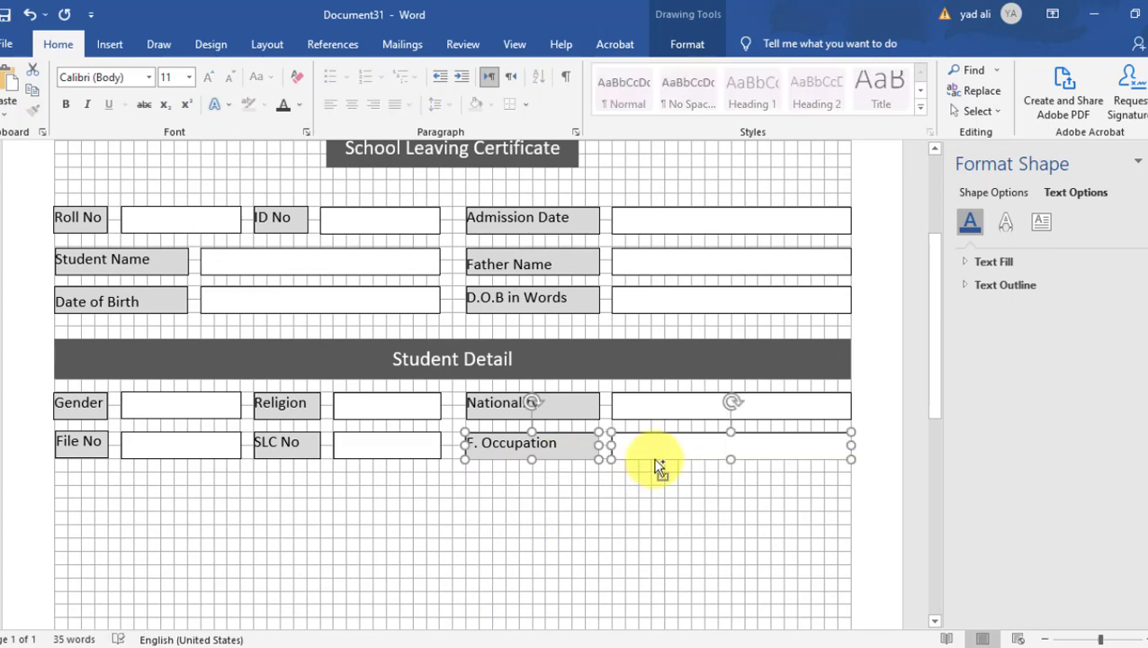
{"action": "left_click_drag", "start_coordinate": [654, 463], "coordinate": [672, 519]}
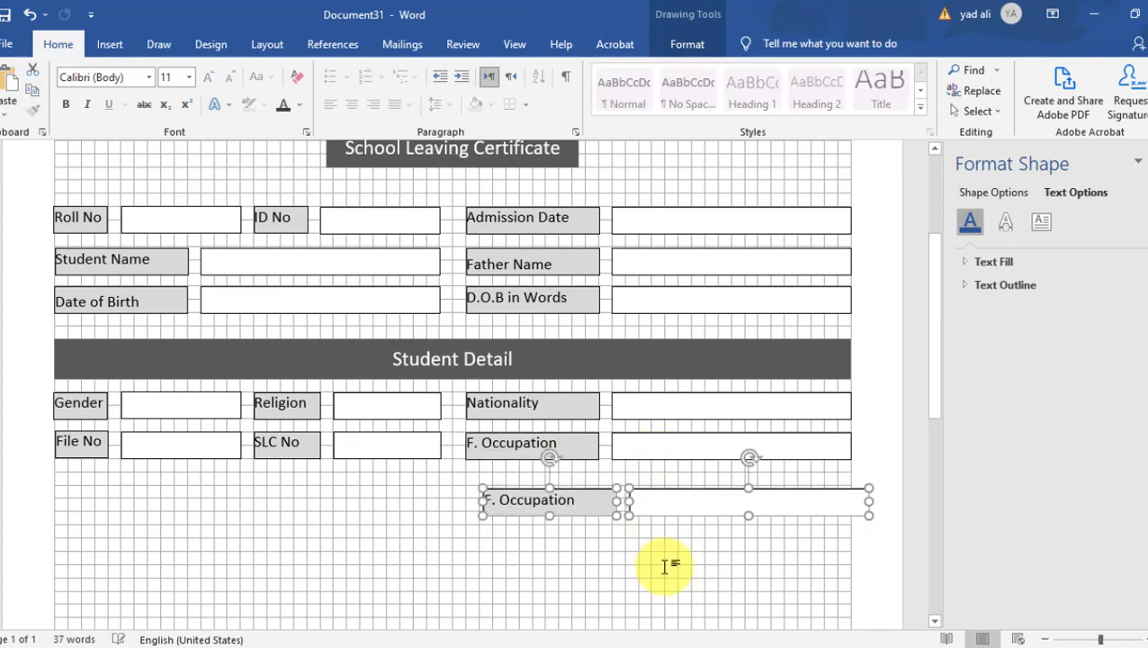
{"action": "key", "text": "Up"}
{"action": "key", "text": "Up"}
{"action": "key", "text": "Left"}
{"action": "key", "text": "Left"}
{"action": "key", "text": "Left"}
{"action": "key", "text": "Left"}
{"action": "key", "text": "Left"}
{"action": "key", "text": "Left"}
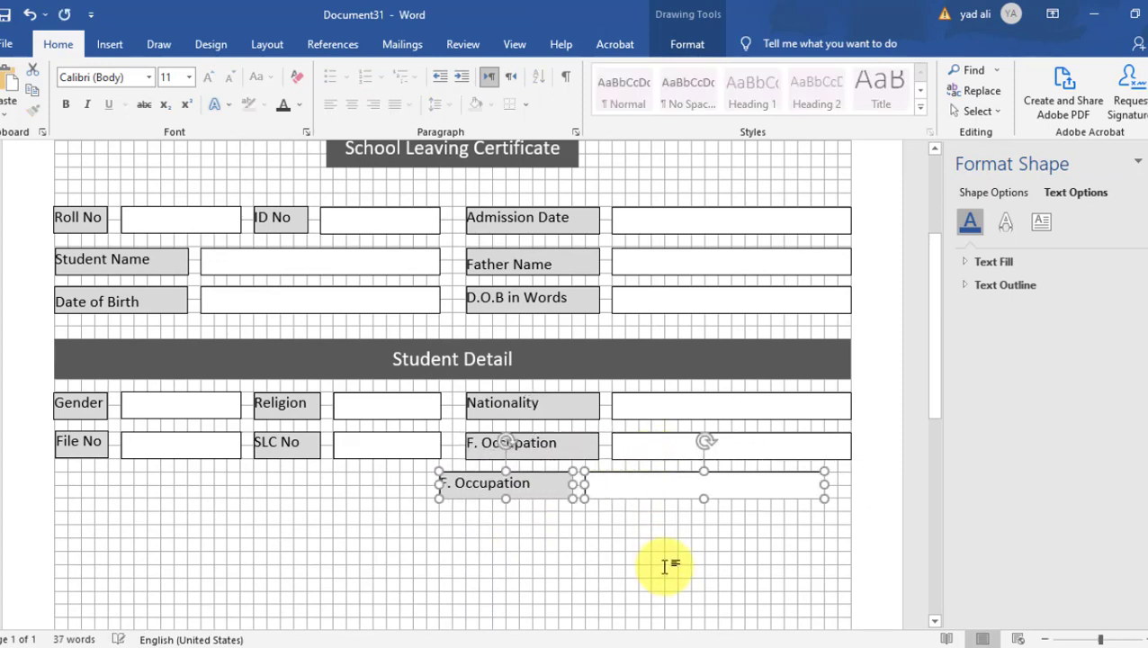
{"action": "key", "text": "Left"}
{"action": "key", "text": "Left"}
{"action": "key", "text": "Left"}
{"action": "key", "text": "Left"}
{"action": "key", "text": "Left"}
{"action": "key", "text": "Left"}
{"action": "key", "text": "Left"}
{"action": "key", "text": "Left"}
{"action": "key", "text": "Left"}
{"action": "key", "text": "Left"}
{"action": "key", "text": "Left"}
{"action": "key", "text": "Left"}
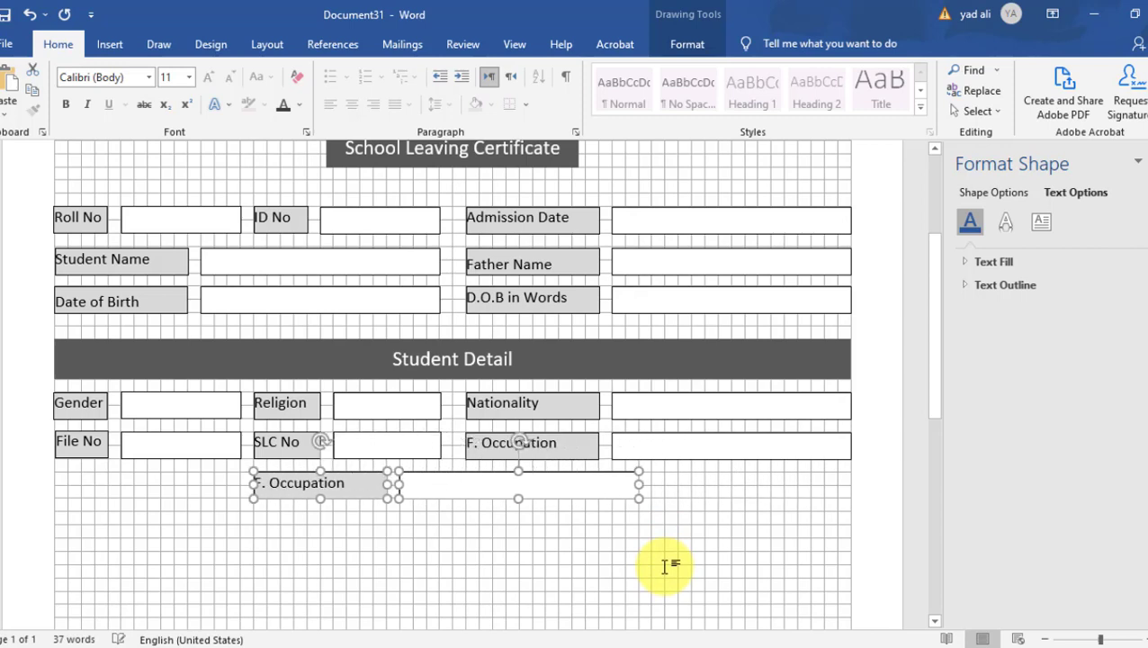
{"action": "key", "text": "Left"}
{"action": "key", "text": "Left"}
{"action": "key", "text": "Left"}
{"action": "key", "text": "Left"}
{"action": "key", "text": "Left"}
{"action": "key", "text": "Left"}
{"action": "key", "text": "Left"}
{"action": "key", "text": "Left"}
{"action": "key", "text": "Left"}
{"action": "key", "text": "Left"}
{"action": "key", "text": "Left"}
{"action": "key", "text": "Left"}
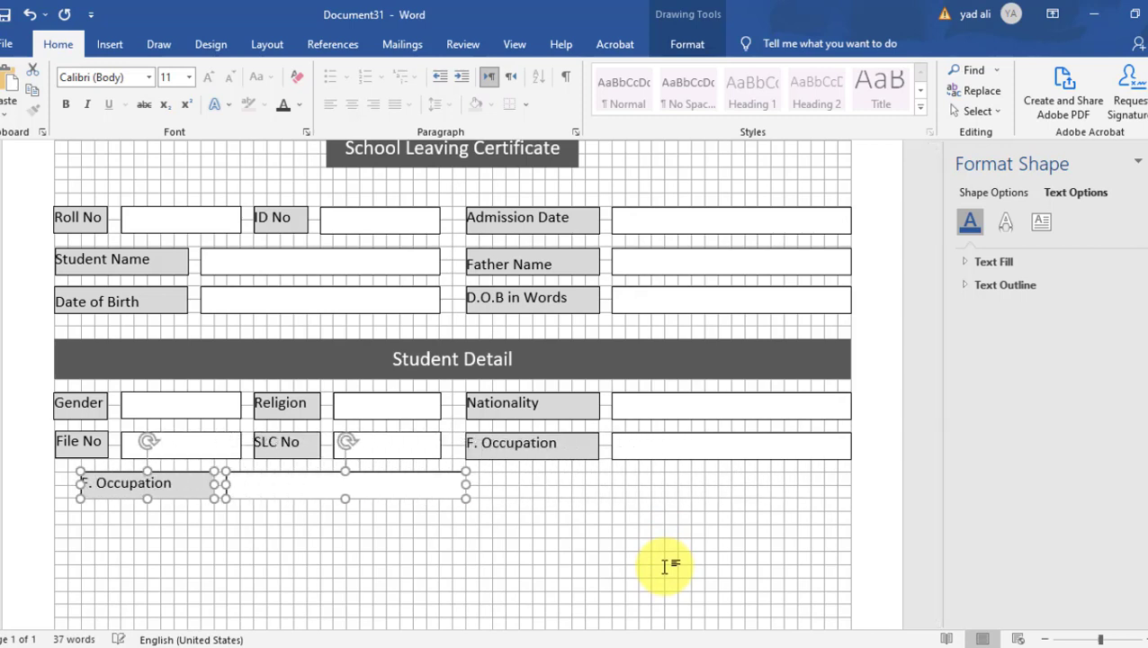
{"action": "key", "text": "Left"}
{"action": "key", "text": "Left"}
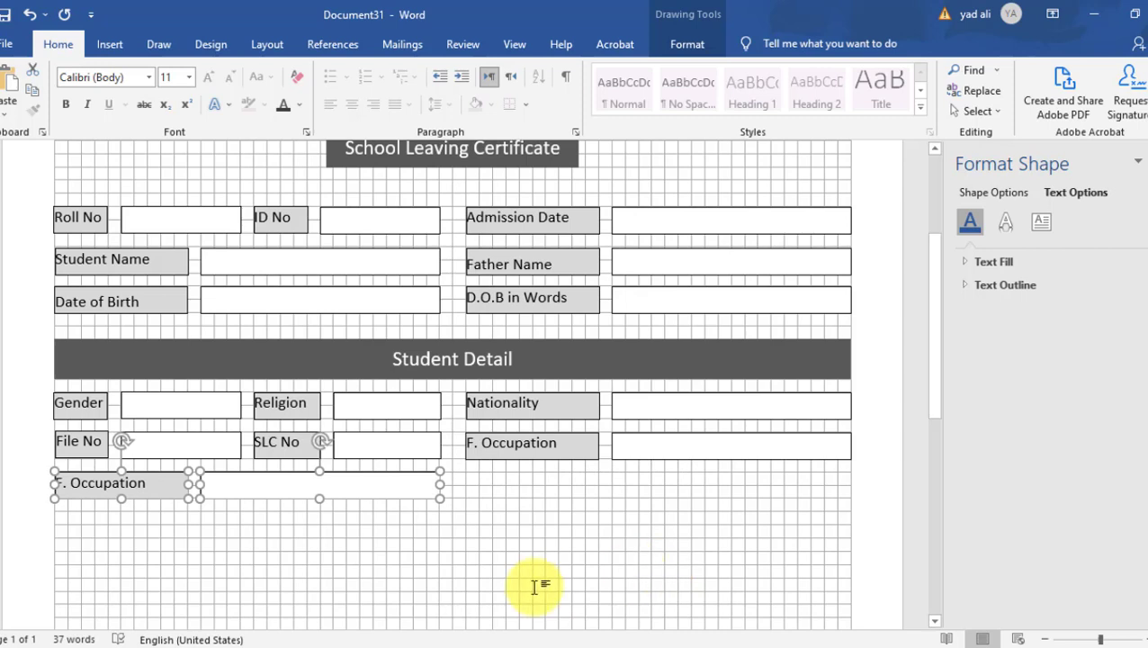
{"action": "left_click", "coordinate": [385, 444]}
Set the copied box's width to 2.63" and rename its label Admitted in Class
{"action": "left_click", "coordinate": [381, 495]}
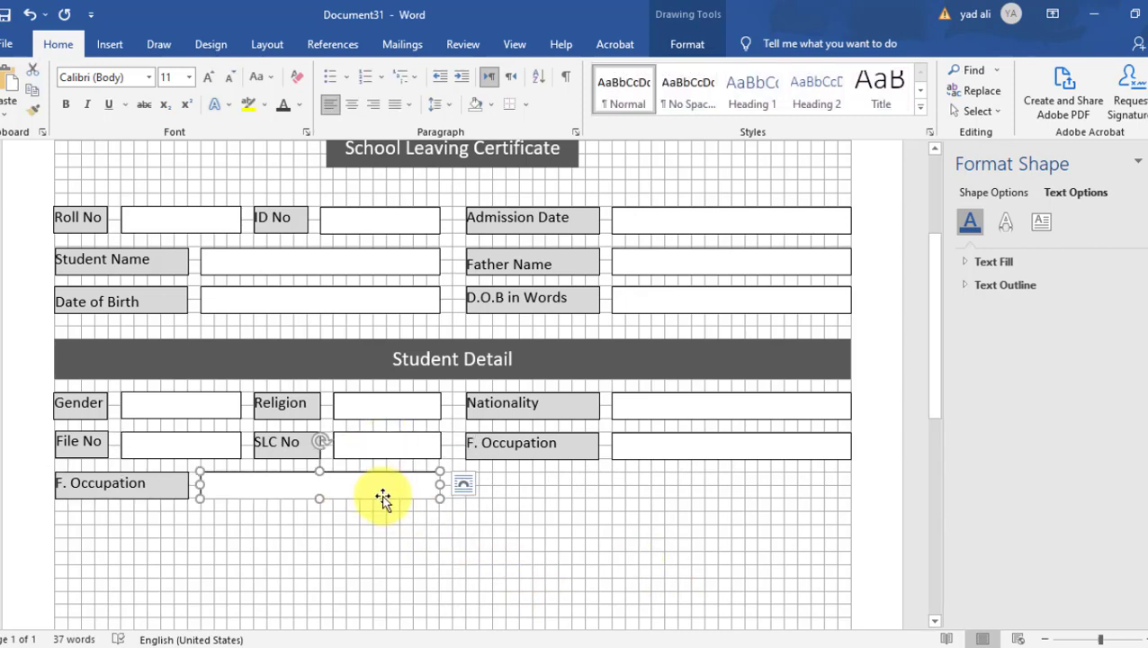
{"action": "left_click", "coordinate": [701, 47]}
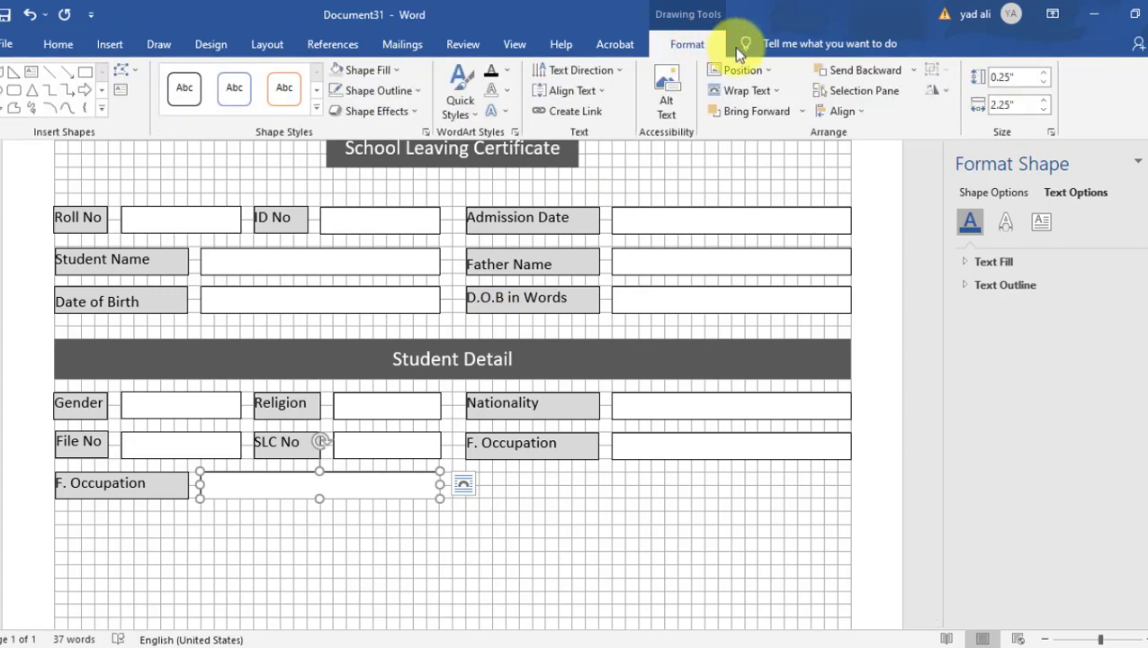
{"action": "left_click", "coordinate": [1022, 103]}
{"action": "type", "text": "2"}
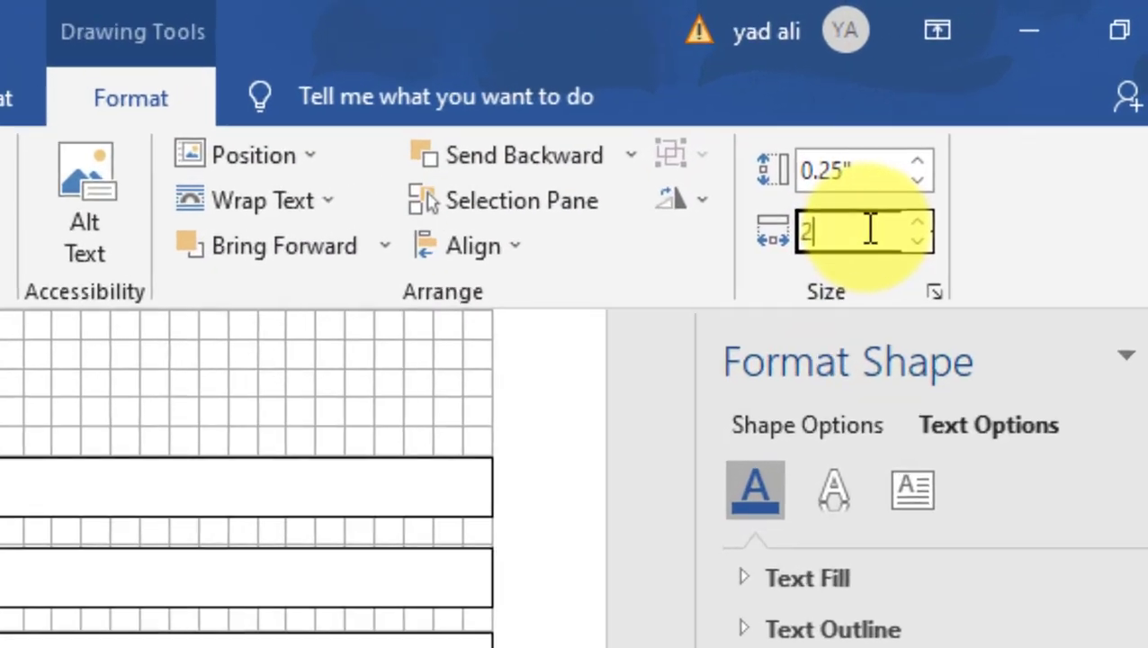
{"action": "type", "text": ".63"}
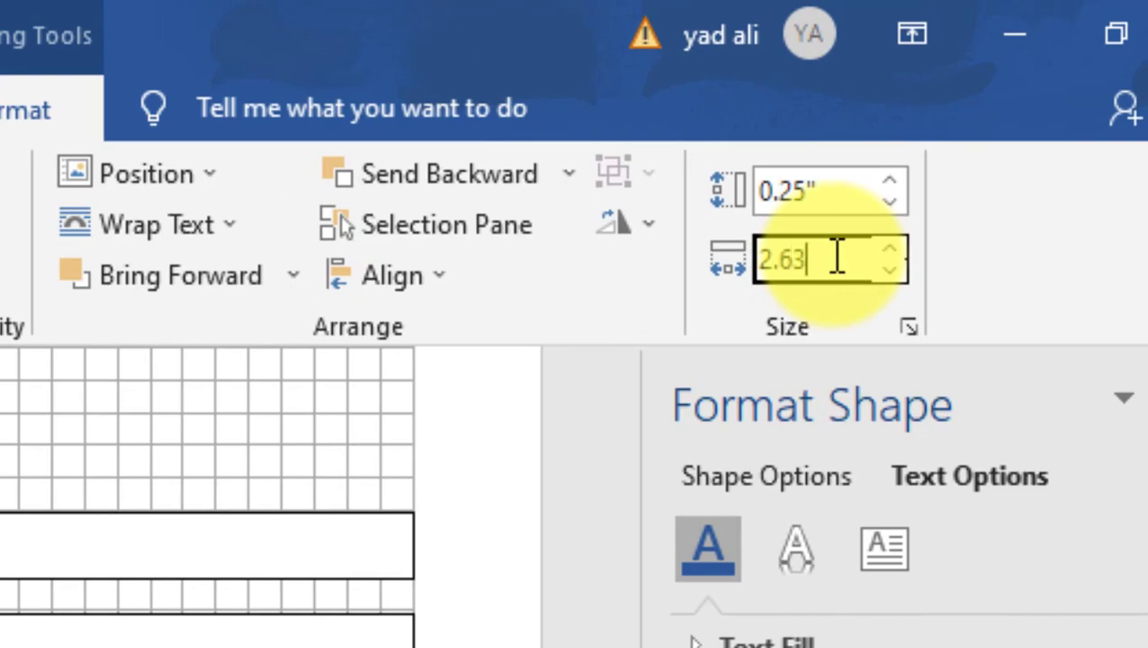
{"action": "key", "text": "Return"}
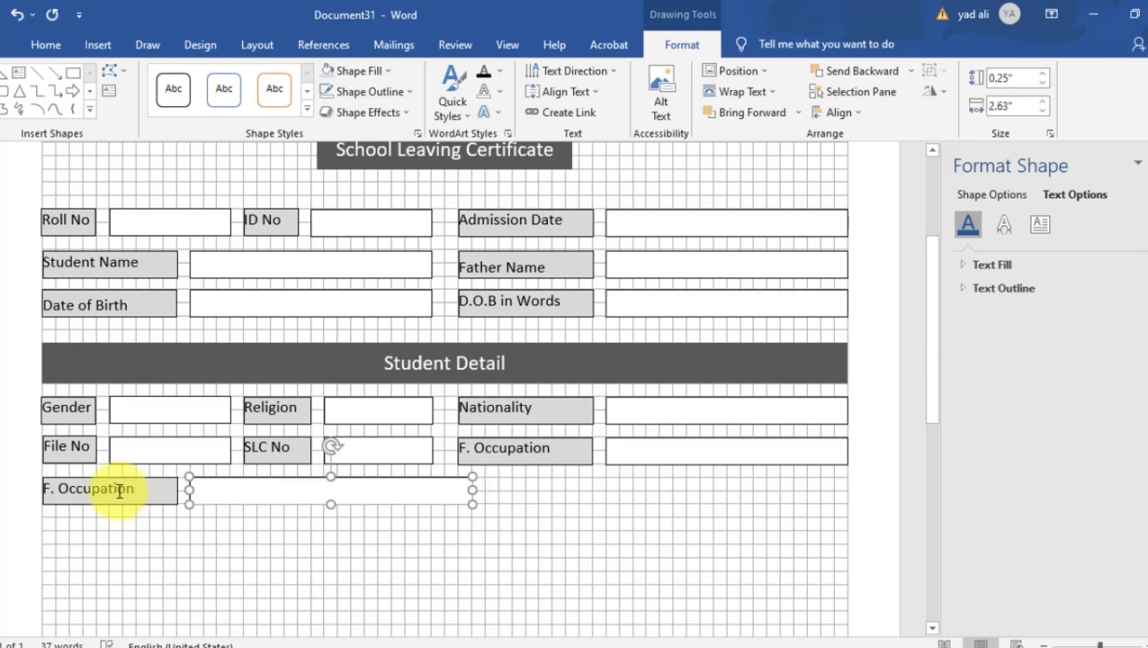
{"action": "left_click_drag", "start_coordinate": [115, 487], "coordinate": [51, 487]}
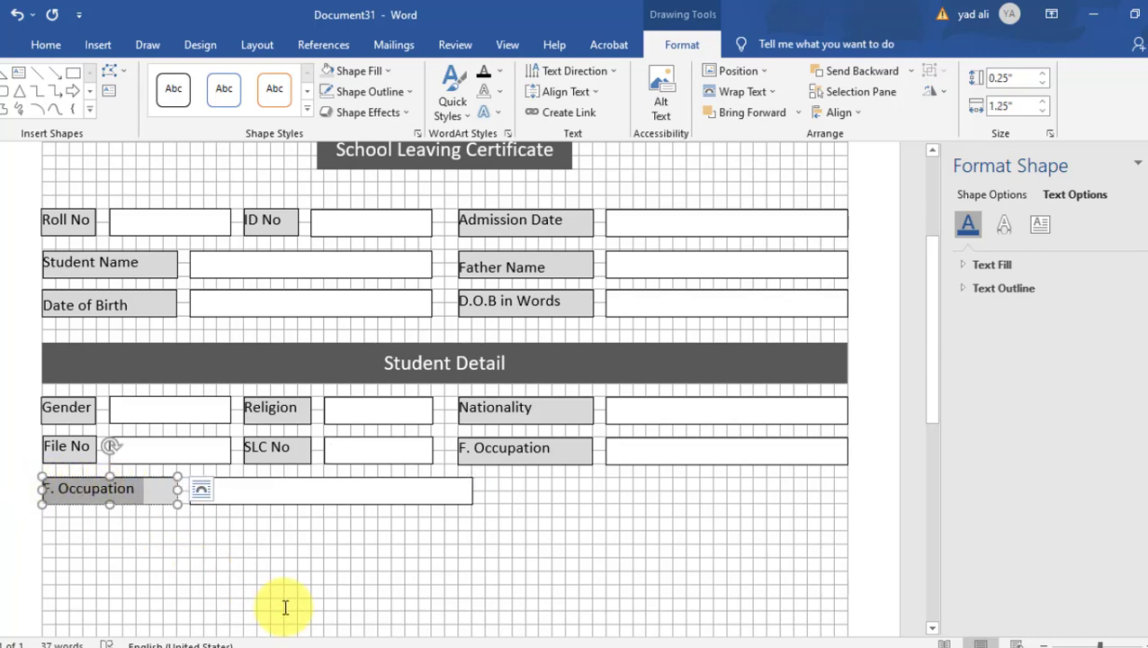
{"action": "type", "text": "Admitted in Class"}
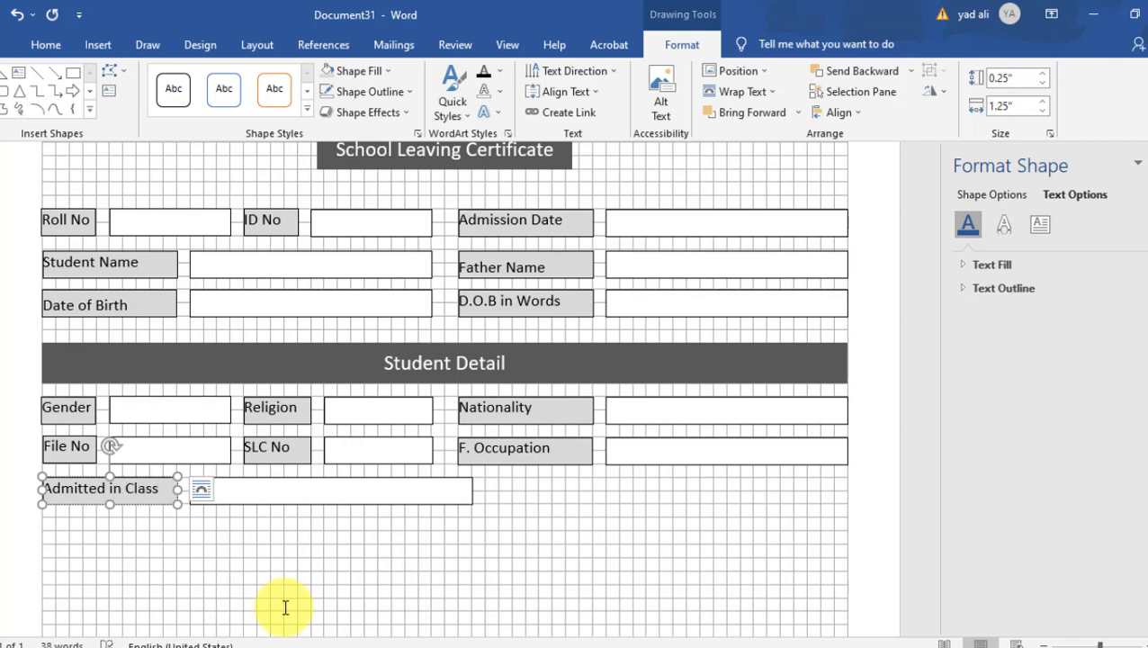
Copy the Admitted in Class label and box to the right column, narrowing the box beside its label
{"action": "left_click", "coordinate": [434, 505]}
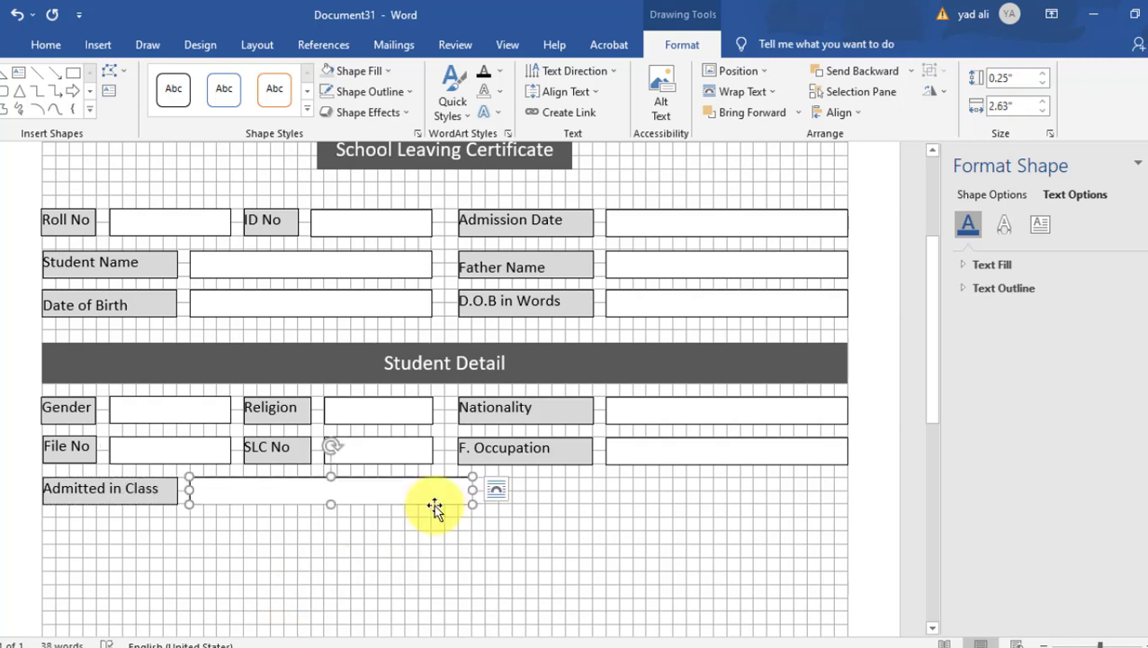
{"action": "left_click", "coordinate": [158, 486]}
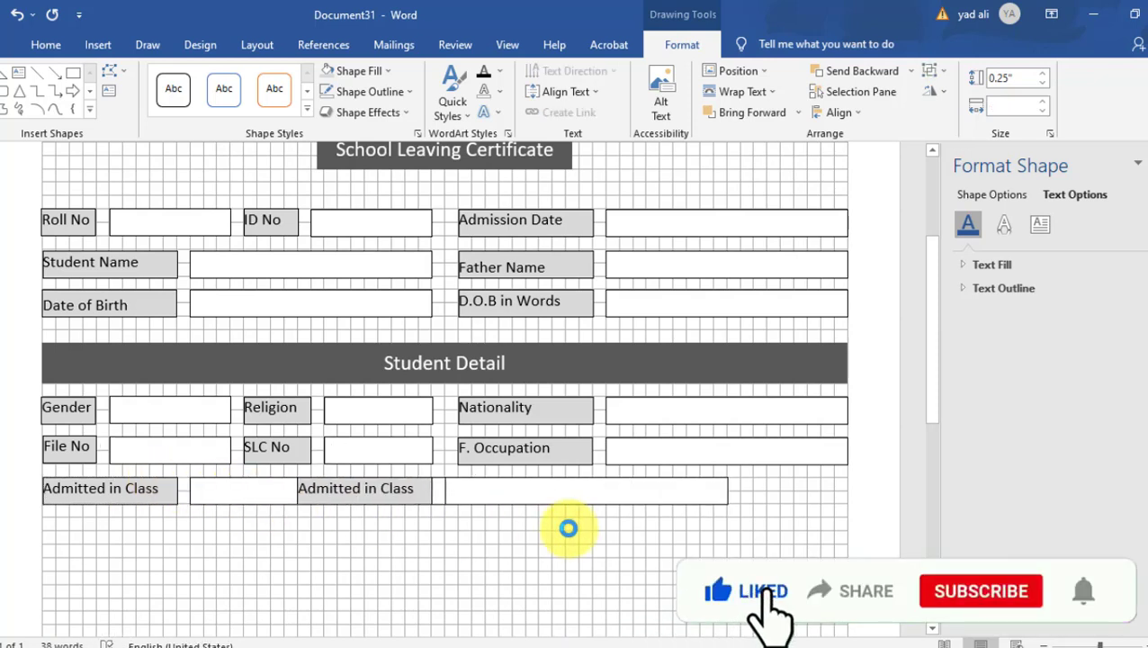
{"action": "left_click_drag", "start_coordinate": [266, 511], "coordinate": [710, 518], "text": "ctrl"}
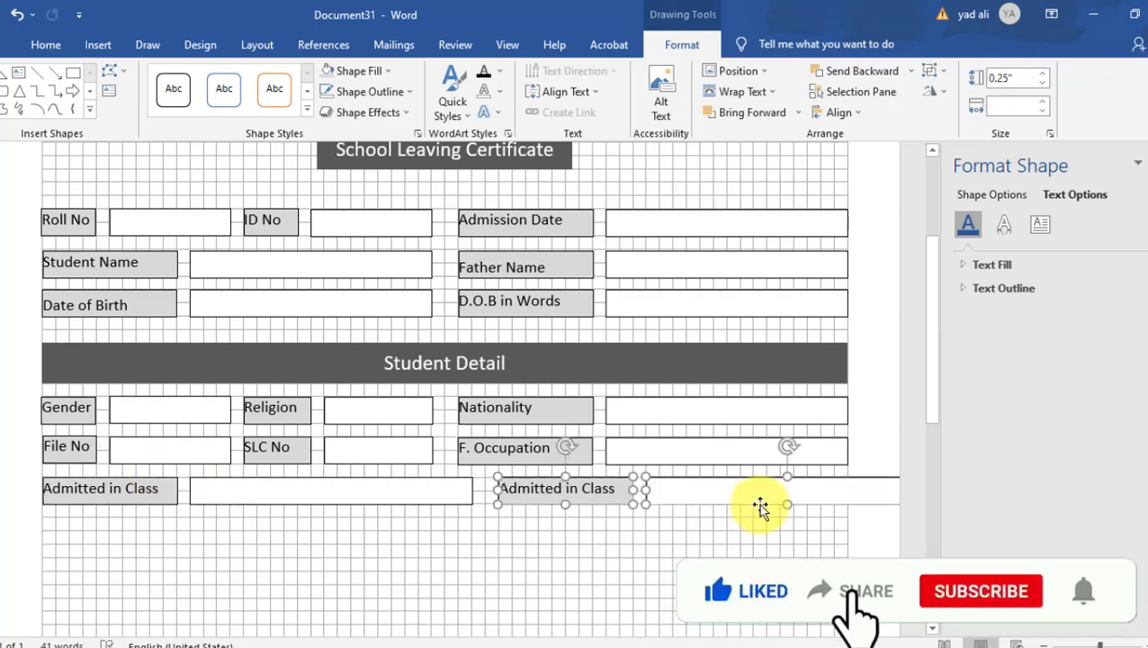
{"action": "left_click", "coordinate": [647, 489]}
{"action": "left_click", "coordinate": [646, 488]}
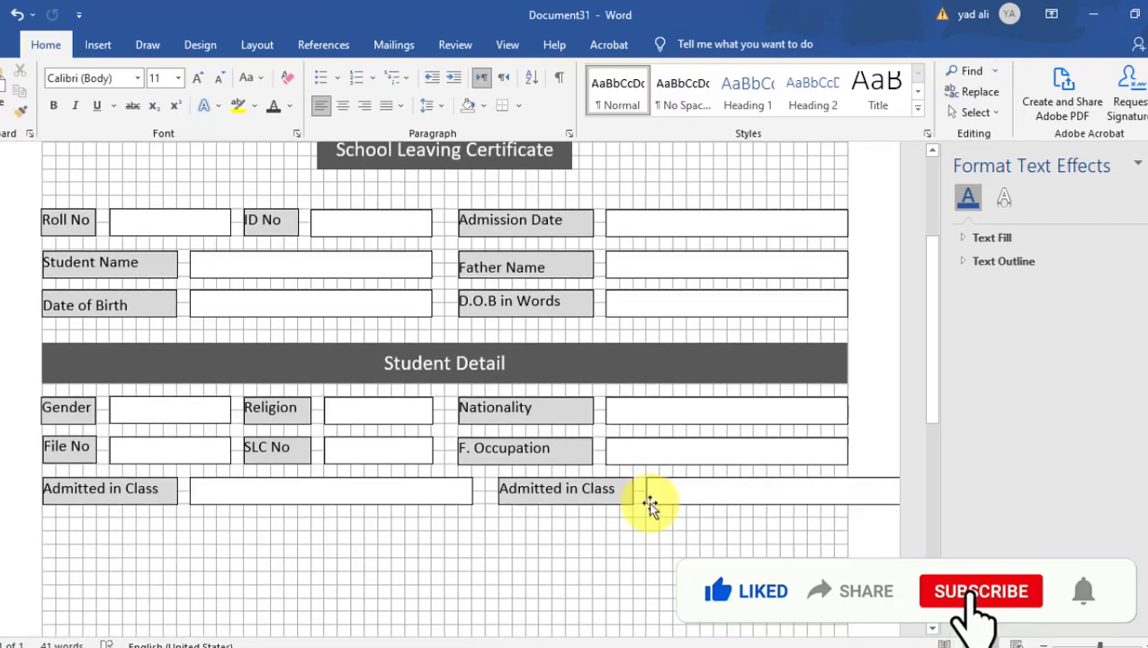
{"action": "left_click", "coordinate": [640, 492]}
{"action": "mouse_move", "coordinate": [697, 493]}
{"action": "left_mouse_down"}
{"action": "mouse_move", "coordinate": [720, 483]}
{"action": "mouse_move", "coordinate": [664, 480]}
{"action": "left_mouse_up"}
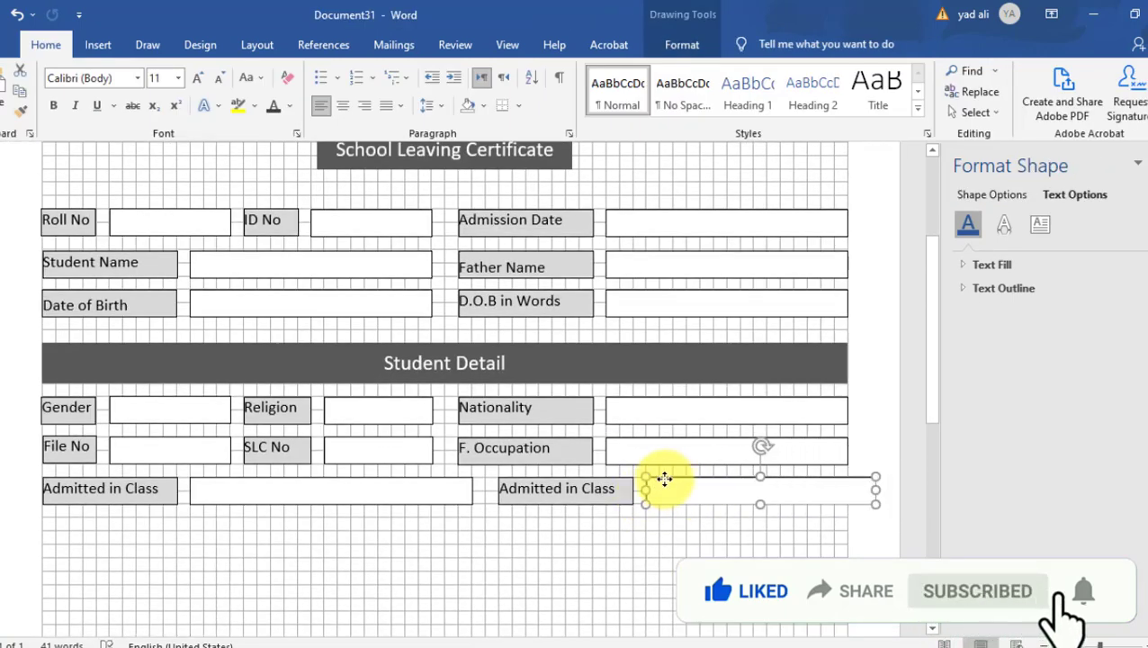
{"action": "left_click_drag", "start_coordinate": [873, 490], "coordinate": [848, 488]}
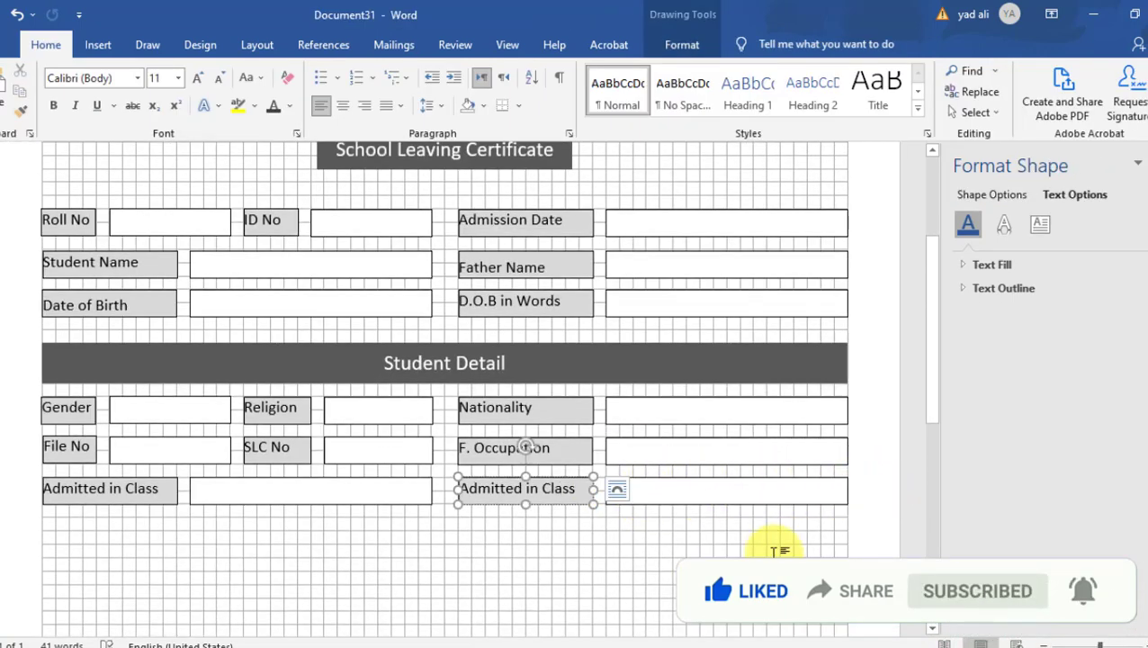
Align the copied label under F. Occupation and rename it Present Class
{"action": "left_click_drag", "start_coordinate": [474, 486], "coordinate": [539, 490]}
{"action": "type", "text": "Present"}
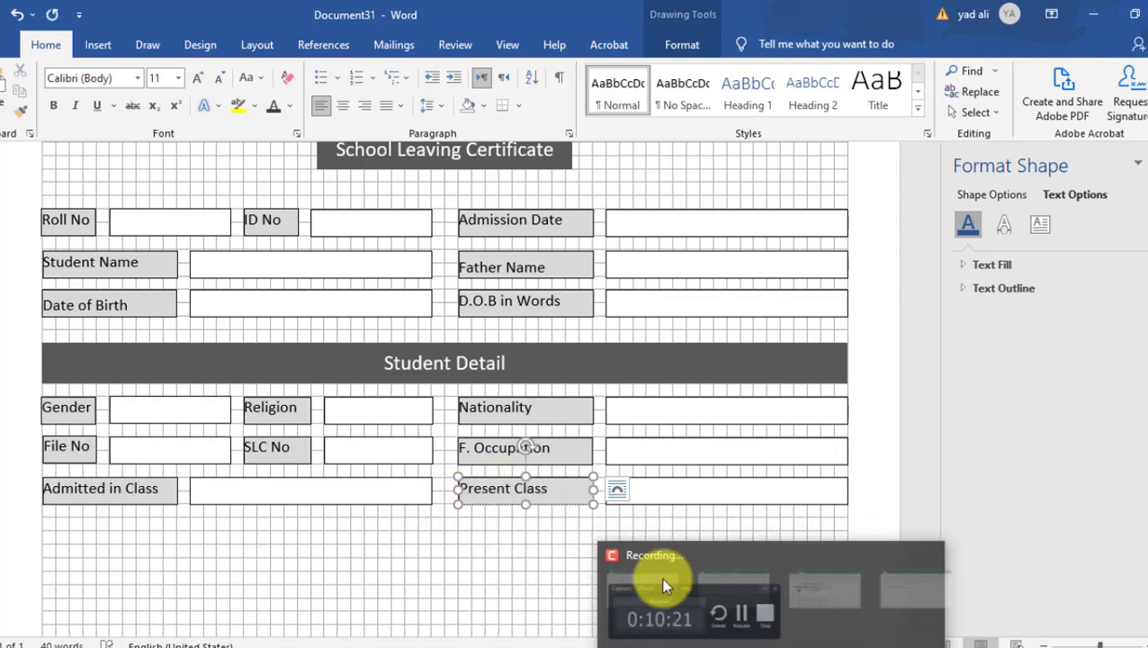
{"action": "left_click", "coordinate": [700, 469]}
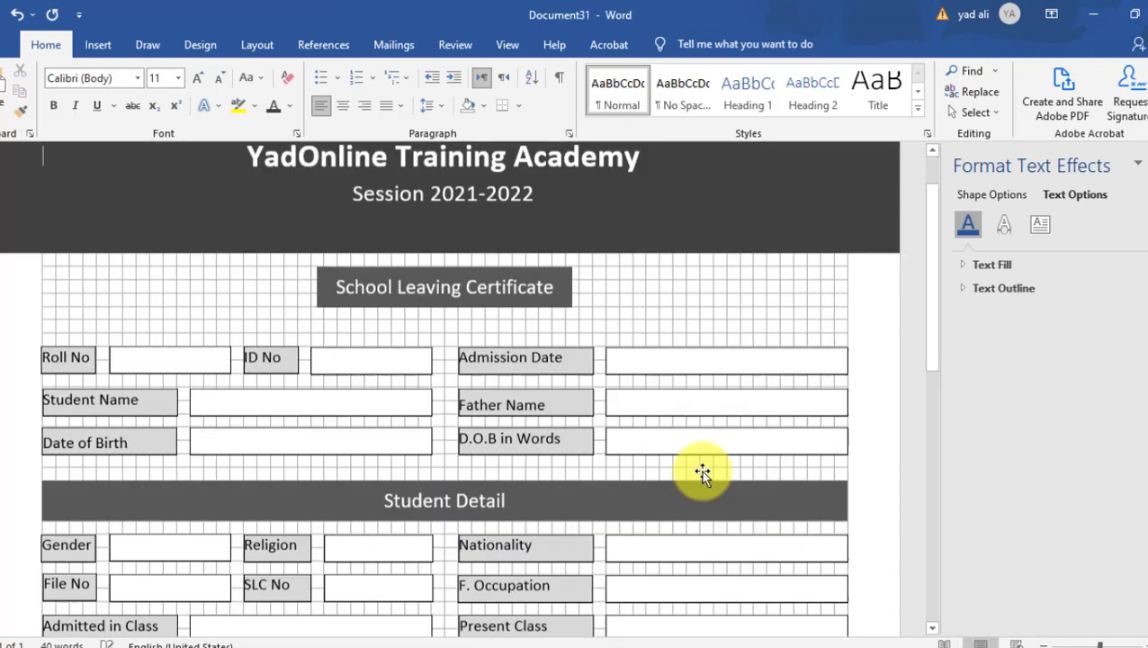
{"action": "scroll", "coordinate": [700, 470], "scroll_direction": "down", "scroll_amount": 3}
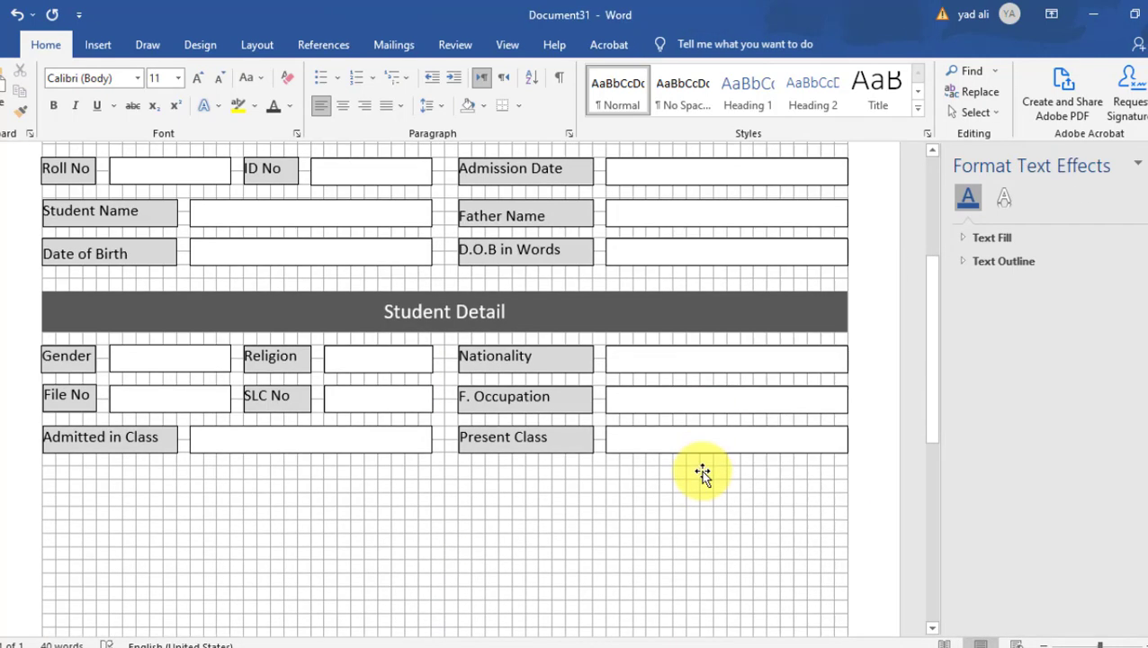
Copy the Admitted in Class row directly below and relabel it 'Last year in School'
{"action": "left_click", "coordinate": [160, 428]}
{"action": "left_click", "coordinate": [252, 446], "text": "shift"}
{"action": "left_click_drag", "start_coordinate": [252, 446], "coordinate": [250, 486]}
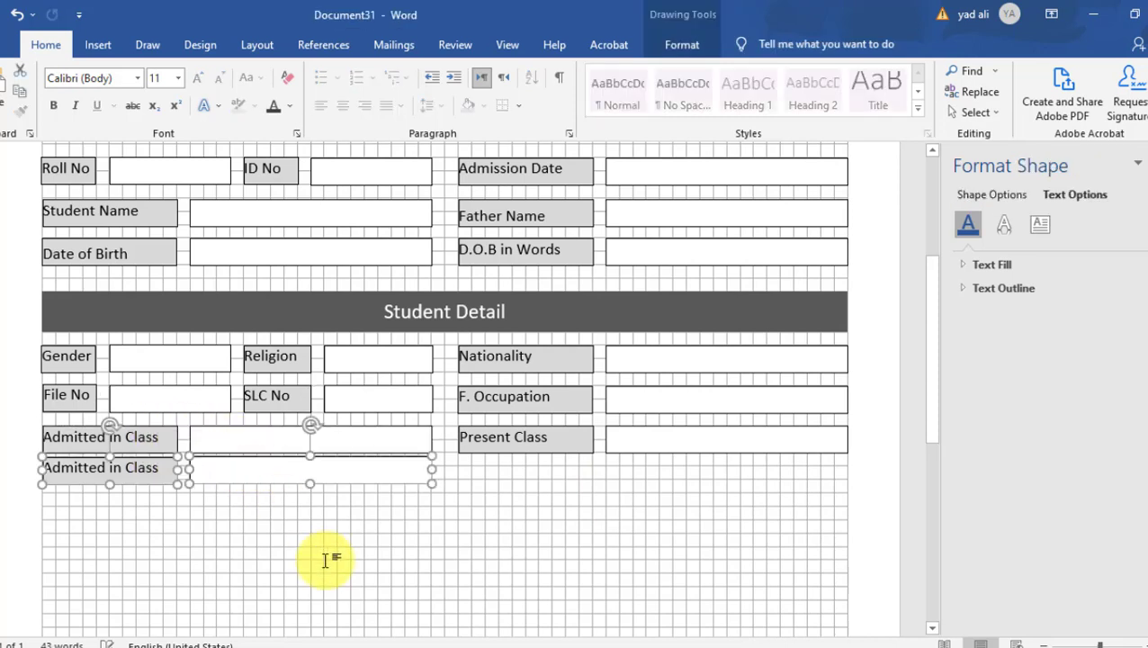
{"action": "triple_click", "coordinate": [154, 479]}
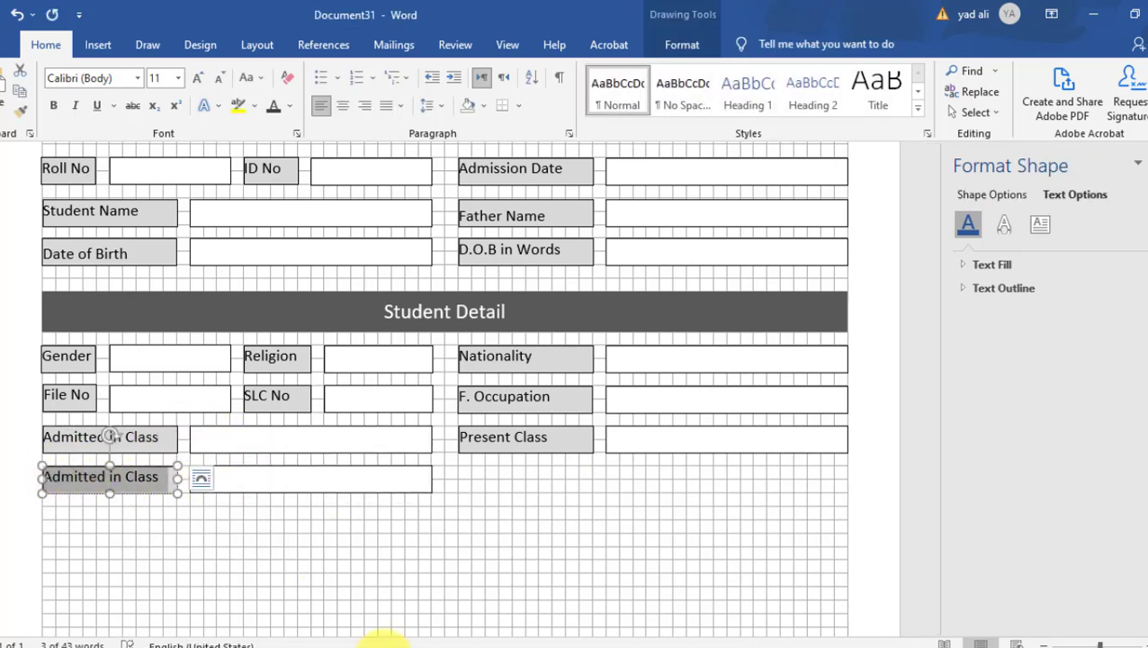
{"action": "type", "text": "Last year in School"}
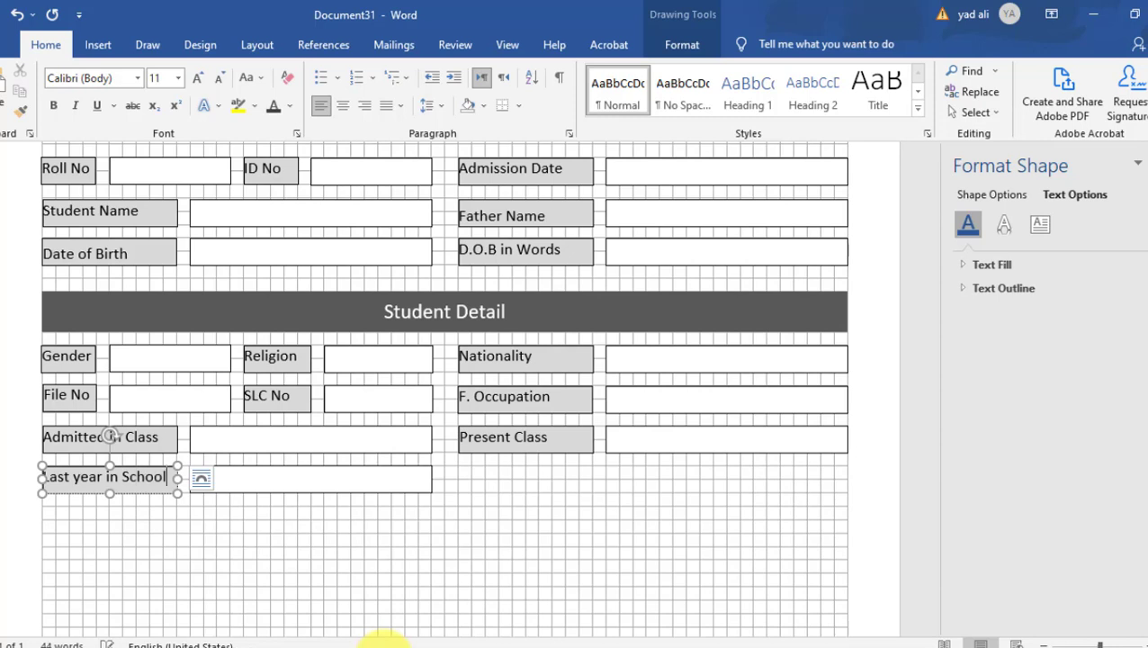
{"action": "left_click", "coordinate": [420, 492]}
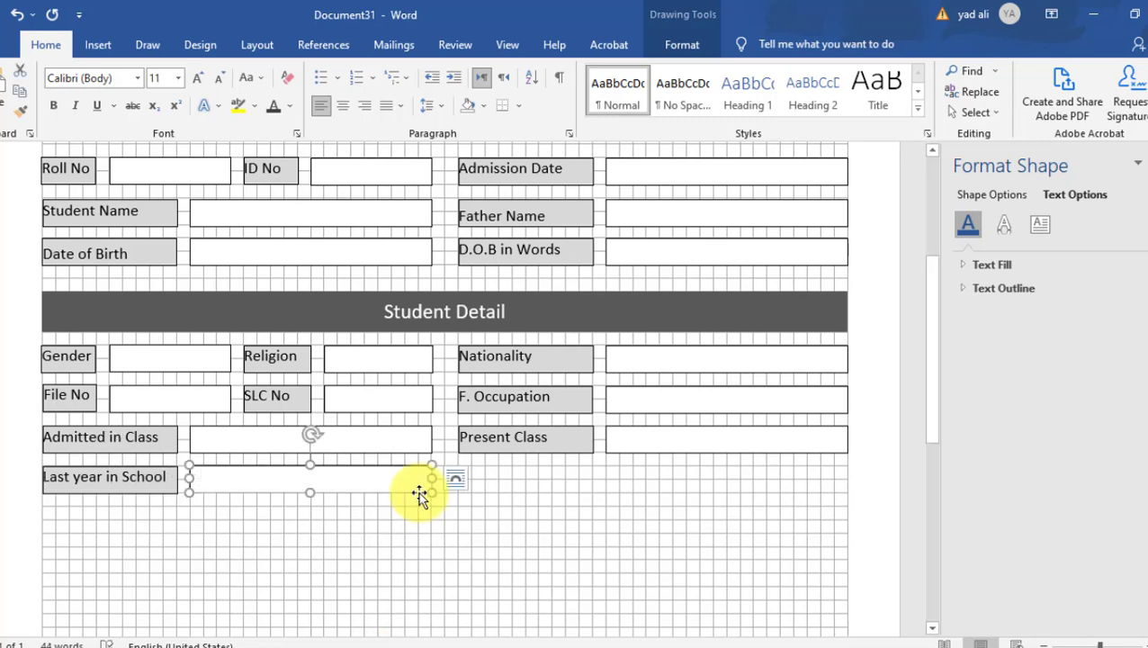
Duplicate the Last year in School row beneath it and nudge the copy into place
{"action": "left_click", "coordinate": [160, 479]}
{"action": "left_click", "coordinate": [254, 490], "text": "shift"}
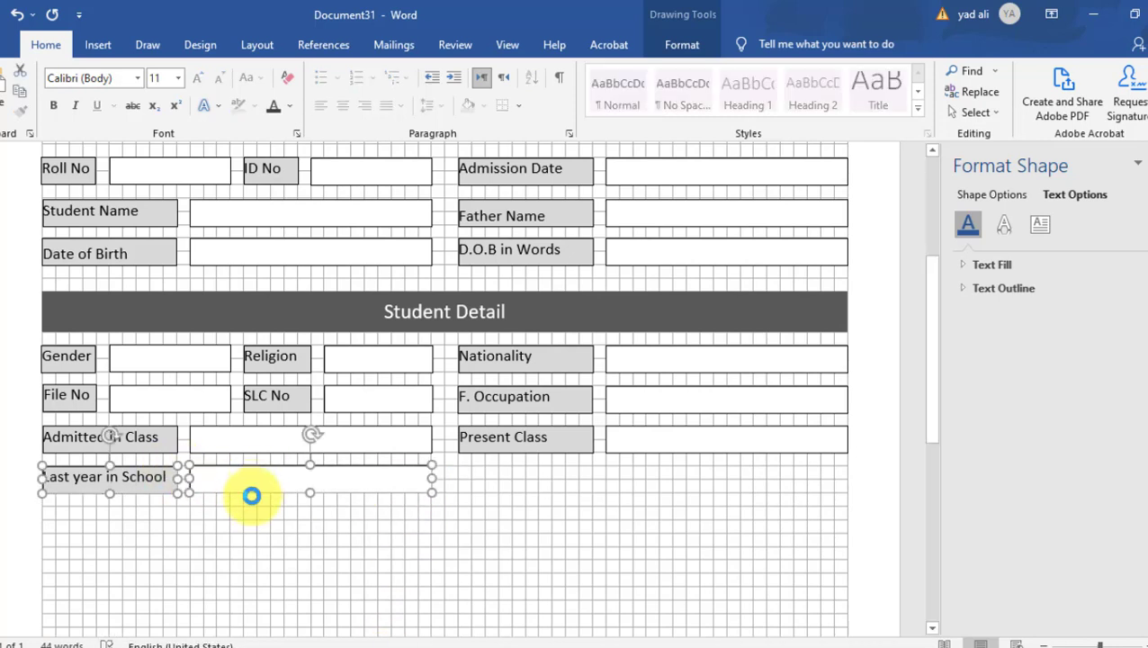
{"action": "key", "text": "ctrl+d"}
{"action": "key", "text": "Down"}
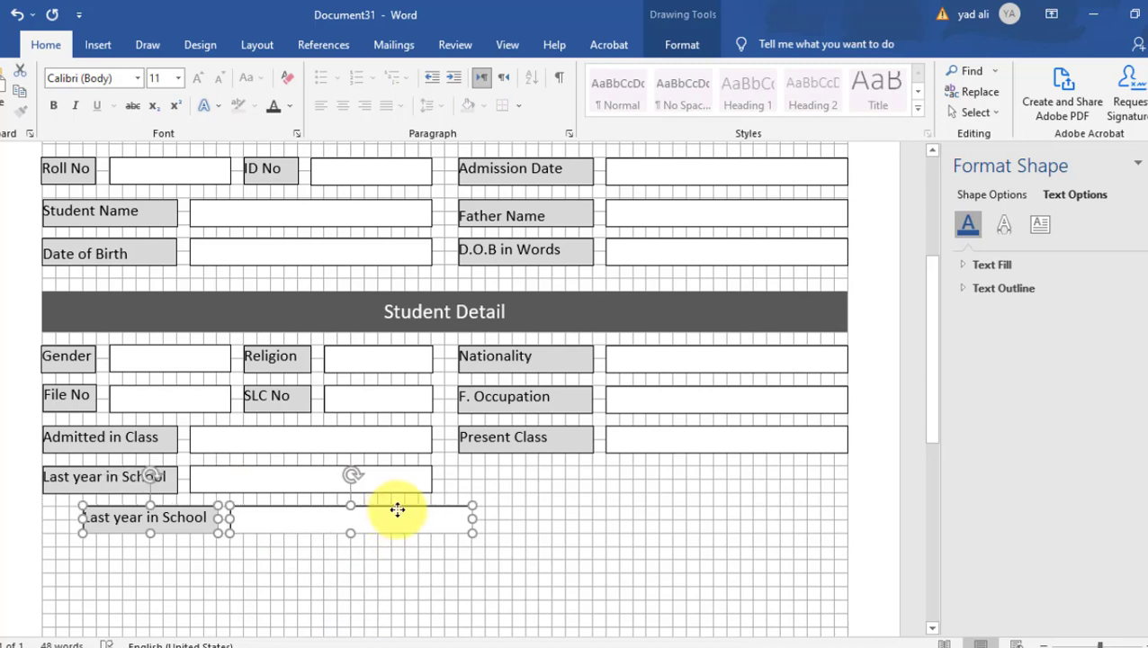
{"action": "left_click_drag", "start_coordinate": [361, 517], "coordinate": [360, 515]}
{"action": "left_click", "coordinate": [375, 516]}
{"action": "left_click", "coordinate": [397, 505]}
{"action": "key", "text": "Right"}
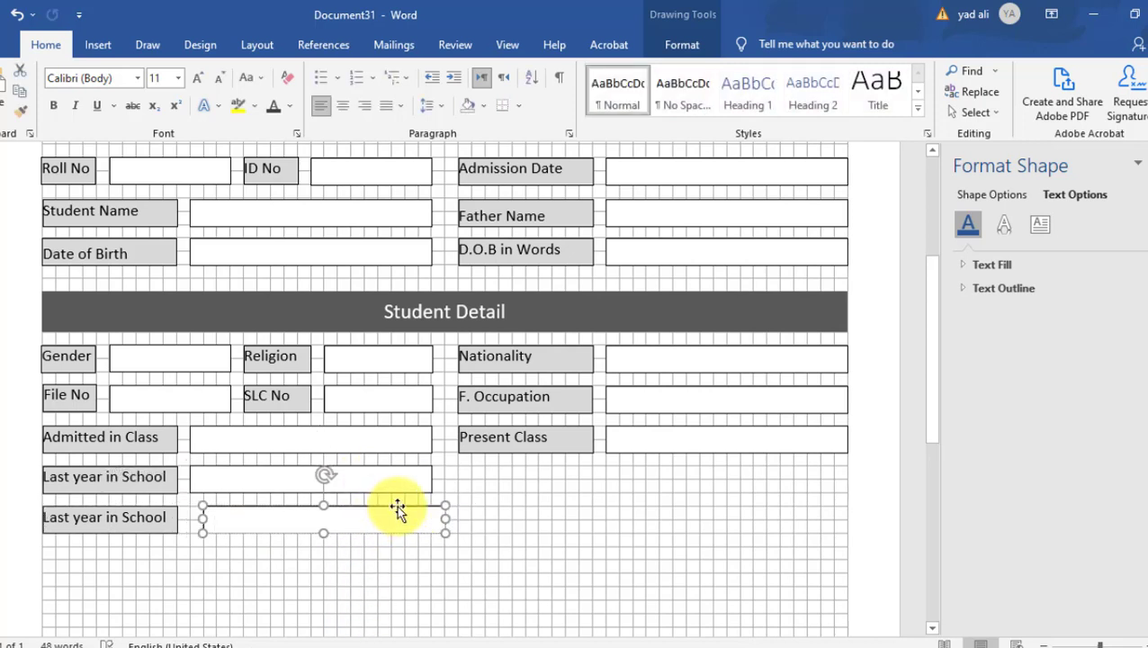
{"action": "key", "text": "Right"}
{"action": "key", "text": "Right"}
{"action": "key", "text": "Right"}
Relabel the new row 'Result at the end of Academic year', widening the label and aligning its entry box
{"action": "left_click", "coordinate": [179, 521]}
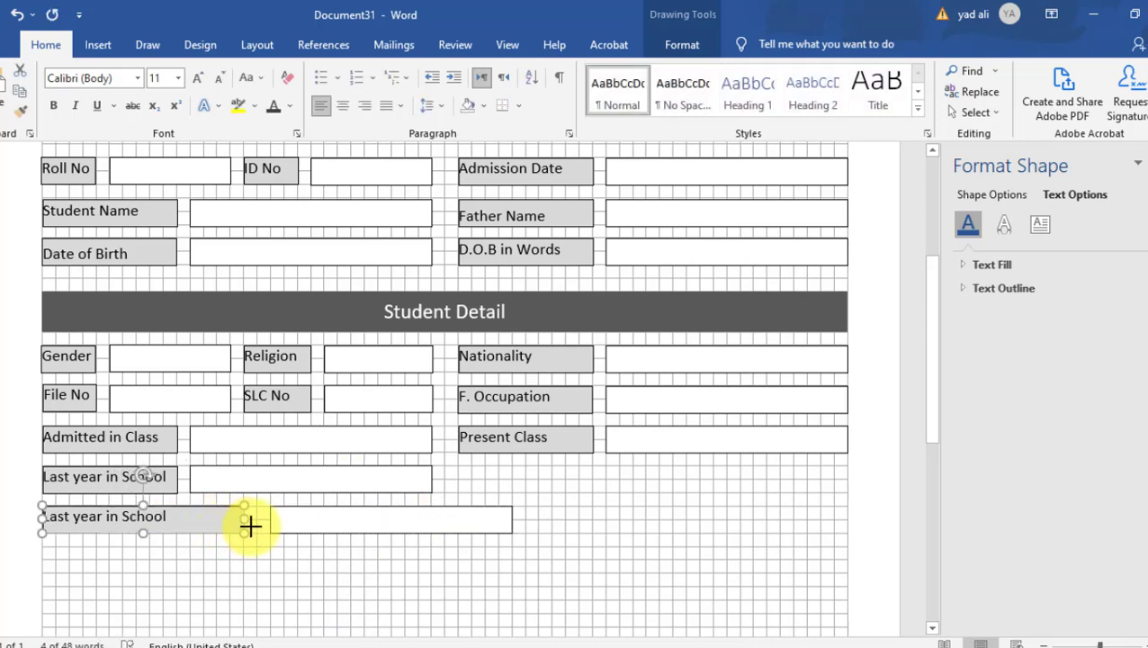
{"action": "left_click_drag", "start_coordinate": [190, 520], "coordinate": [256, 520]}
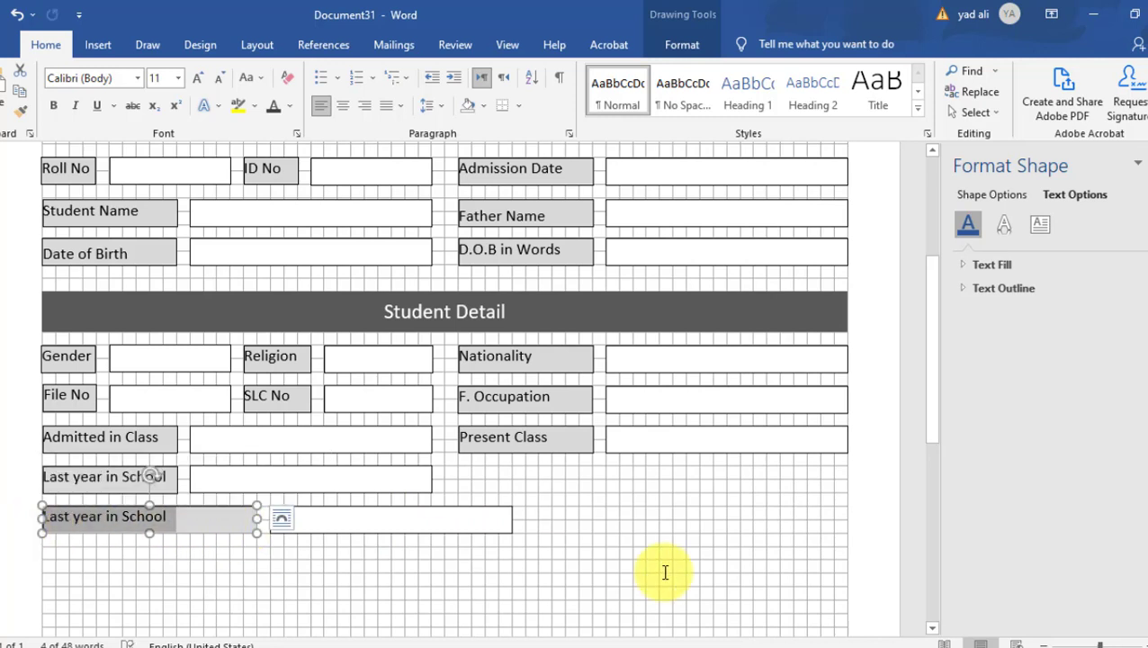
{"action": "type", "text": "Result at the end of Academic"}
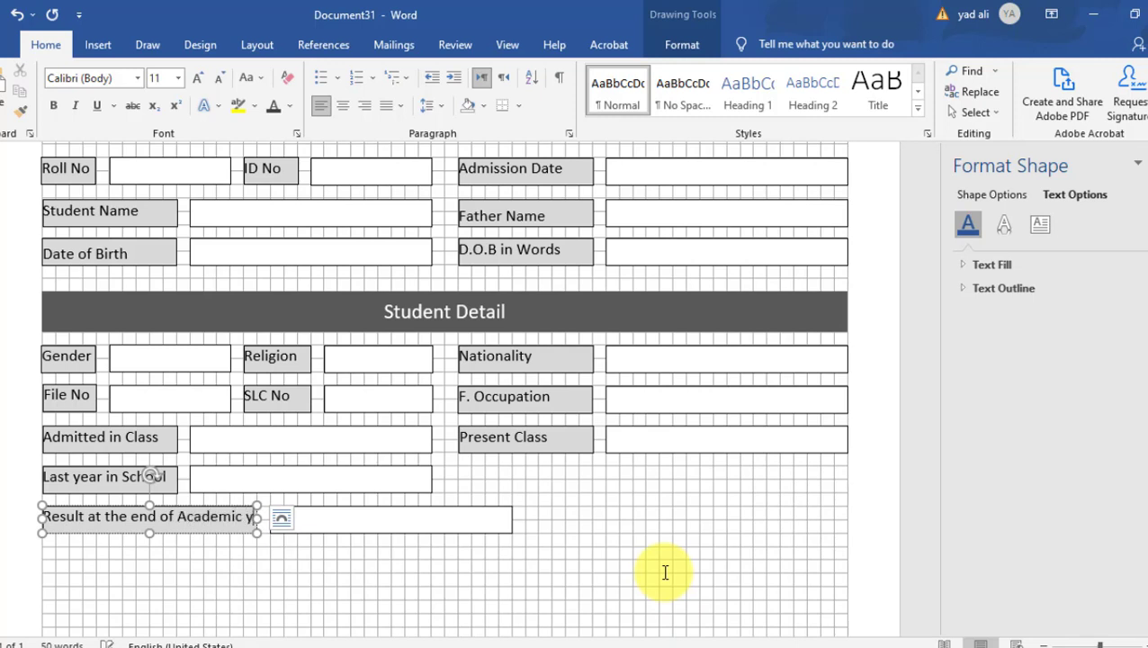
{"action": "left_click", "coordinate": [492, 509]}
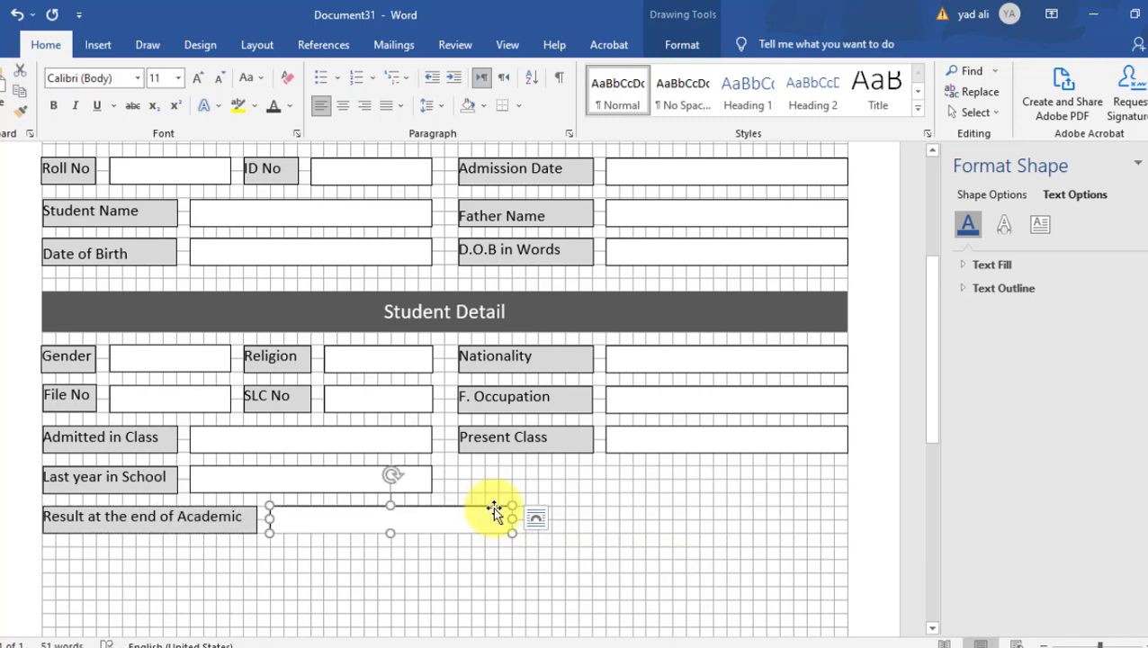
{"action": "left_click_drag", "start_coordinate": [494, 510], "coordinate": [574, 510]}
{"action": "left_click", "coordinate": [255, 526]}
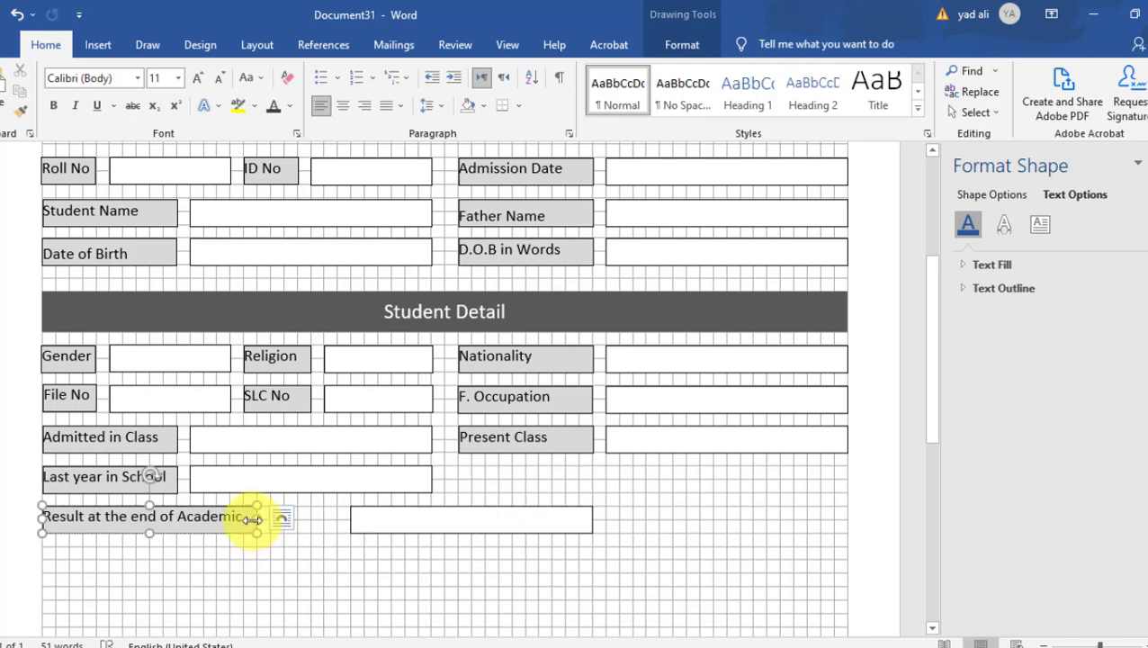
{"action": "left_click_drag", "start_coordinate": [256, 520], "coordinate": [284, 520]}
{"action": "left_click", "coordinate": [383, 530]}
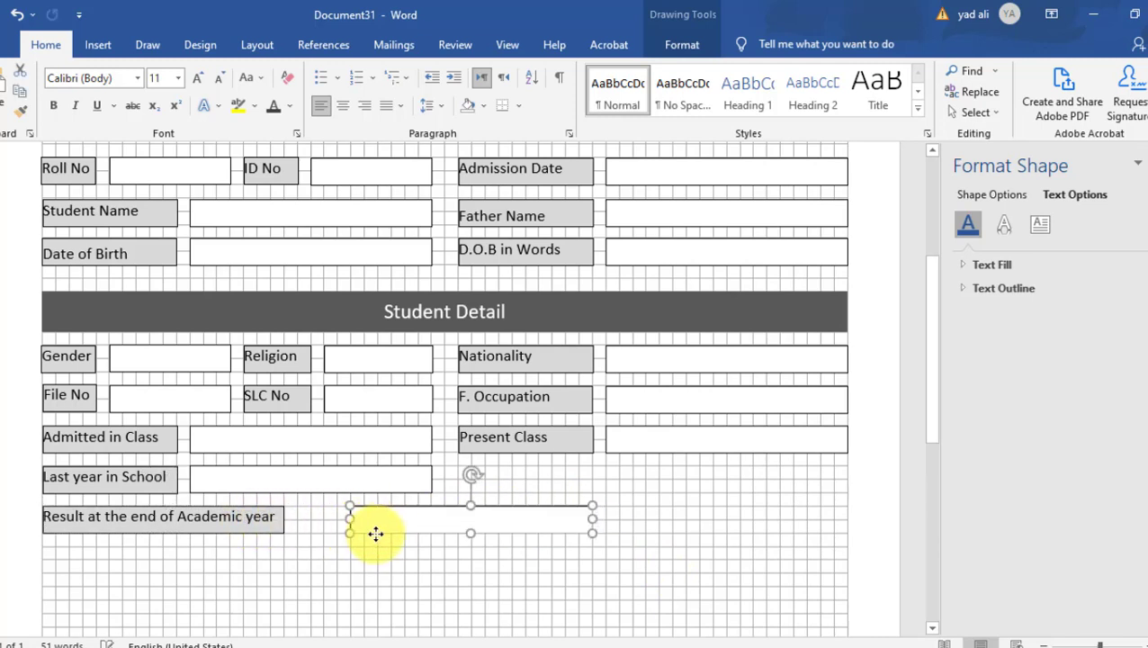
{"action": "left_click_drag", "start_coordinate": [376, 533], "coordinate": [324, 533]}
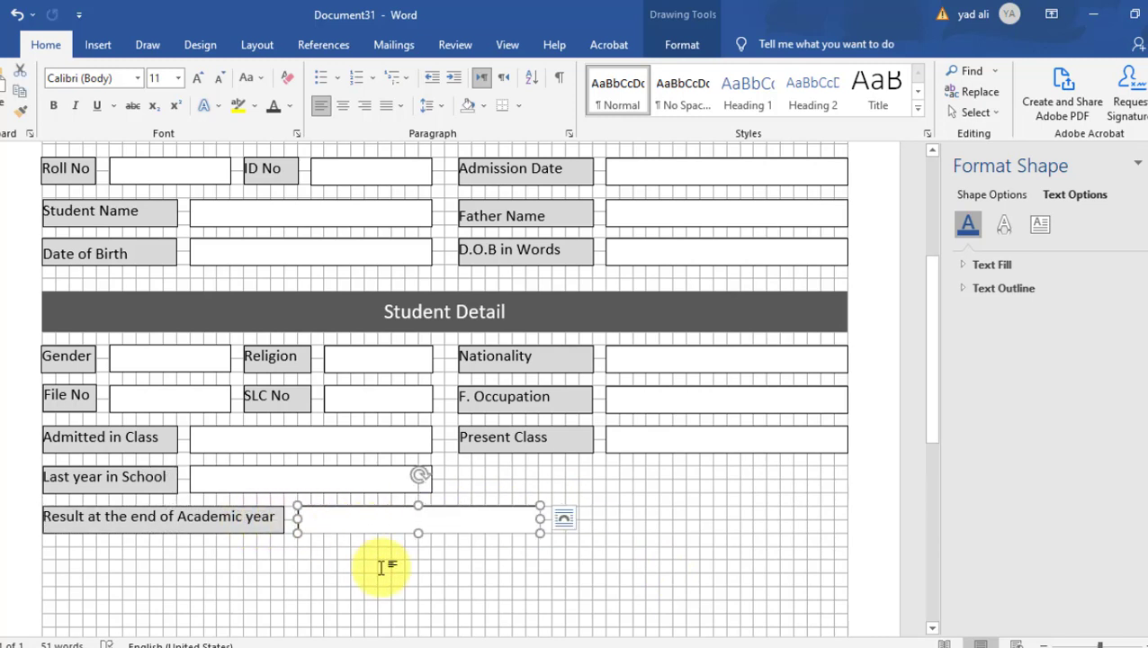
Copy the Student Detail banner below the Result row and retitle it 'Result Detail'
{"action": "scroll", "coordinate": [380, 567], "scroll_direction": "up", "scroll_amount": 1}
{"action": "scroll", "coordinate": [379, 564], "scroll_direction": "down", "scroll_amount": 2}
{"action": "left_click", "coordinate": [569, 259]}
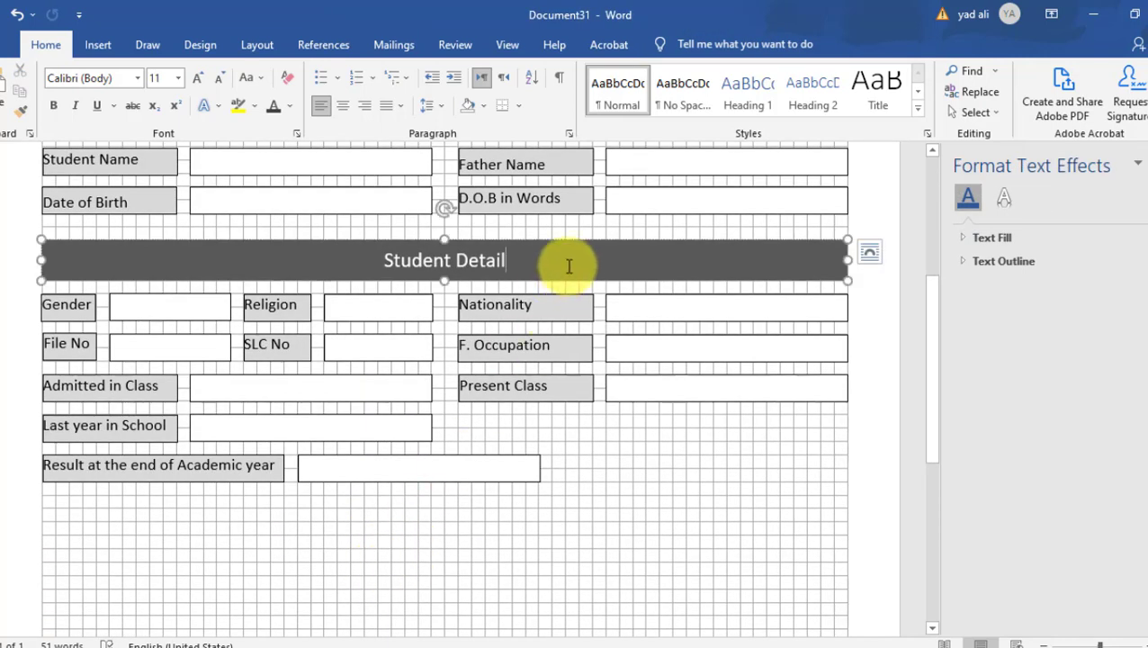
{"action": "left_click_drag", "start_coordinate": [575, 243], "coordinate": [549, 498], "text": "ctrl"}
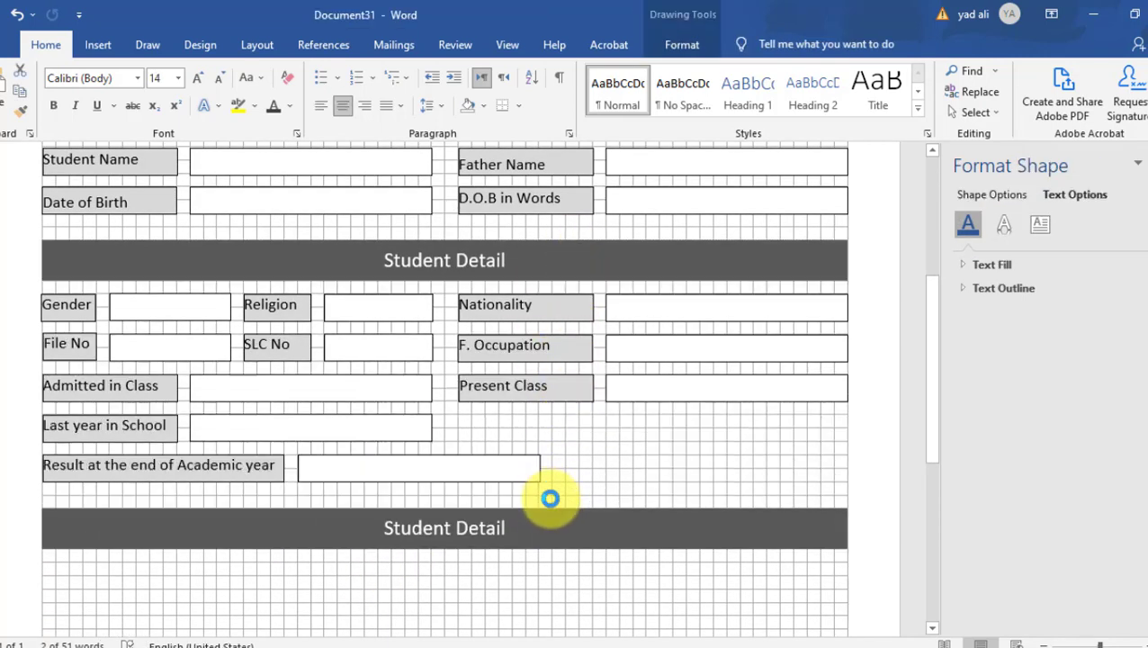
{"action": "left_click_drag", "start_coordinate": [507, 528], "coordinate": [382, 528]}
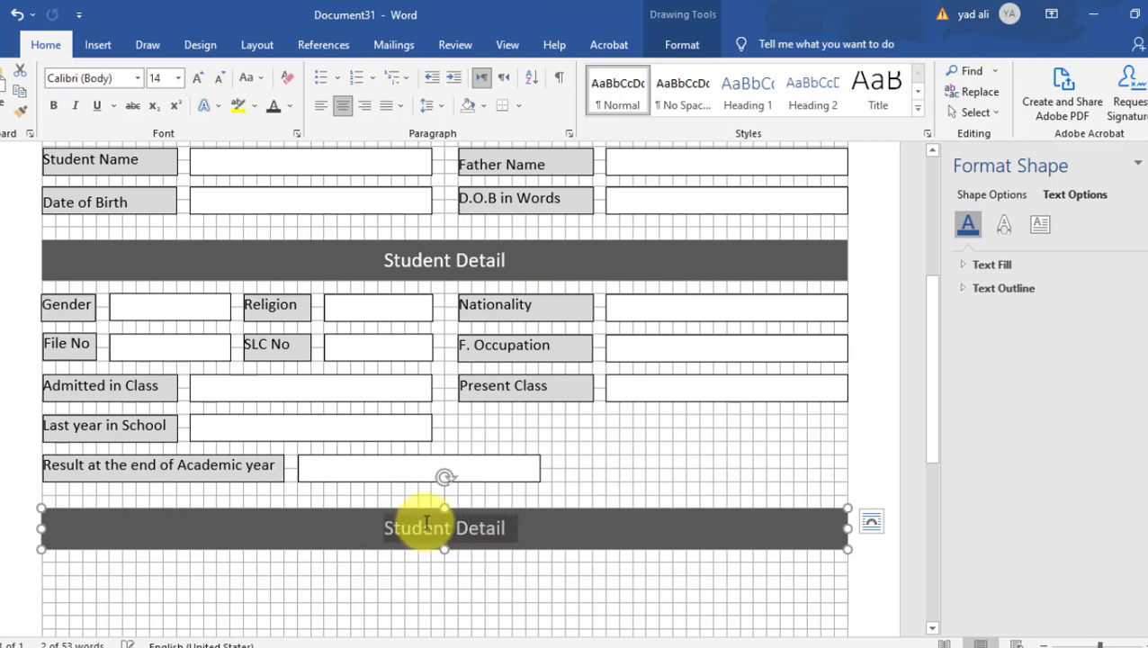
{"action": "type", "text": "Resul"}
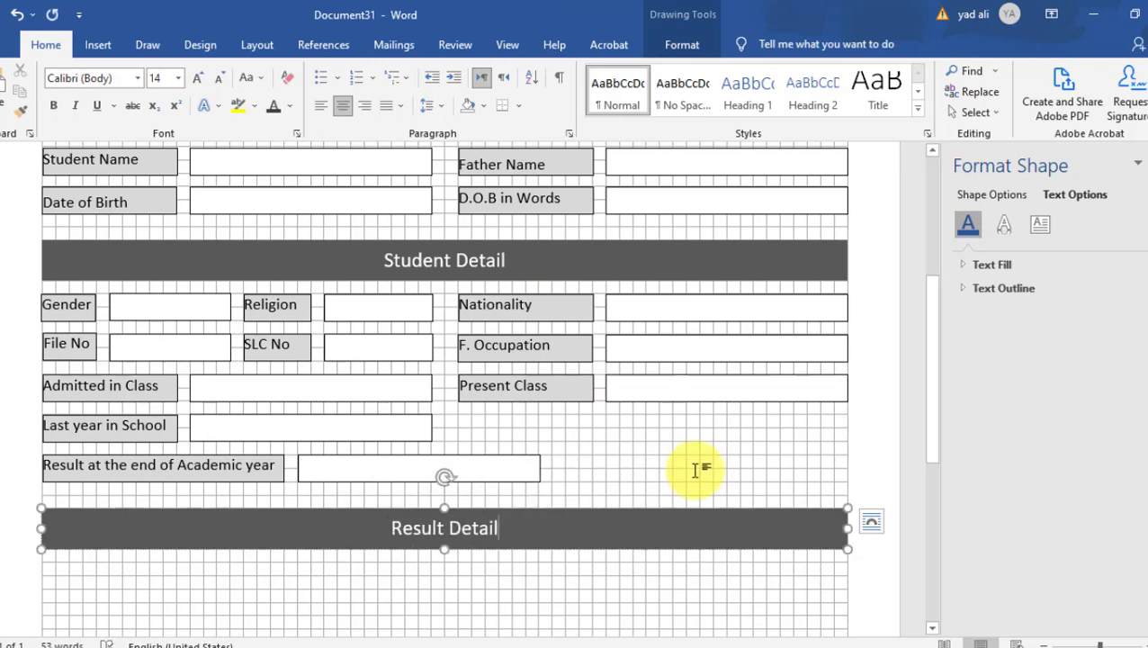
Copy the whole Gender, Religion, Nationality row below the Result Detail bar
{"action": "left_click", "coordinate": [975, 111]}
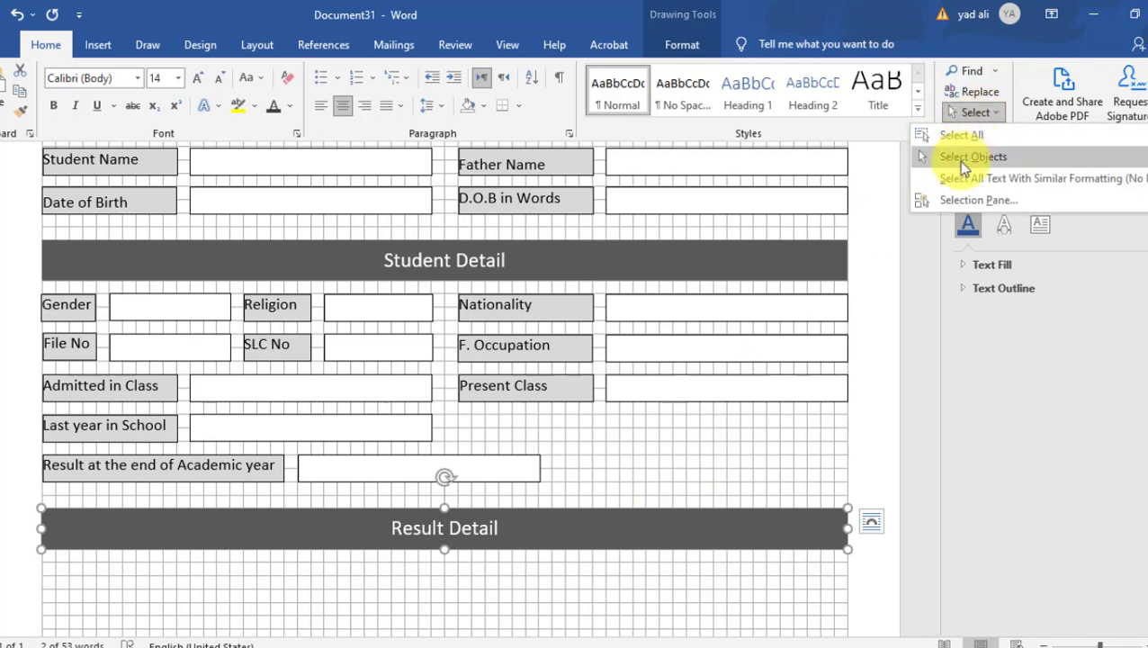
{"action": "left_click", "coordinate": [963, 161]}
{"action": "mouse_move", "coordinate": [871, 326]}
{"action": "left_mouse_down"}
{"action": "mouse_move", "coordinate": [354, 266]}
{"action": "mouse_move", "coordinate": [21, 267]}
{"action": "left_mouse_up"}
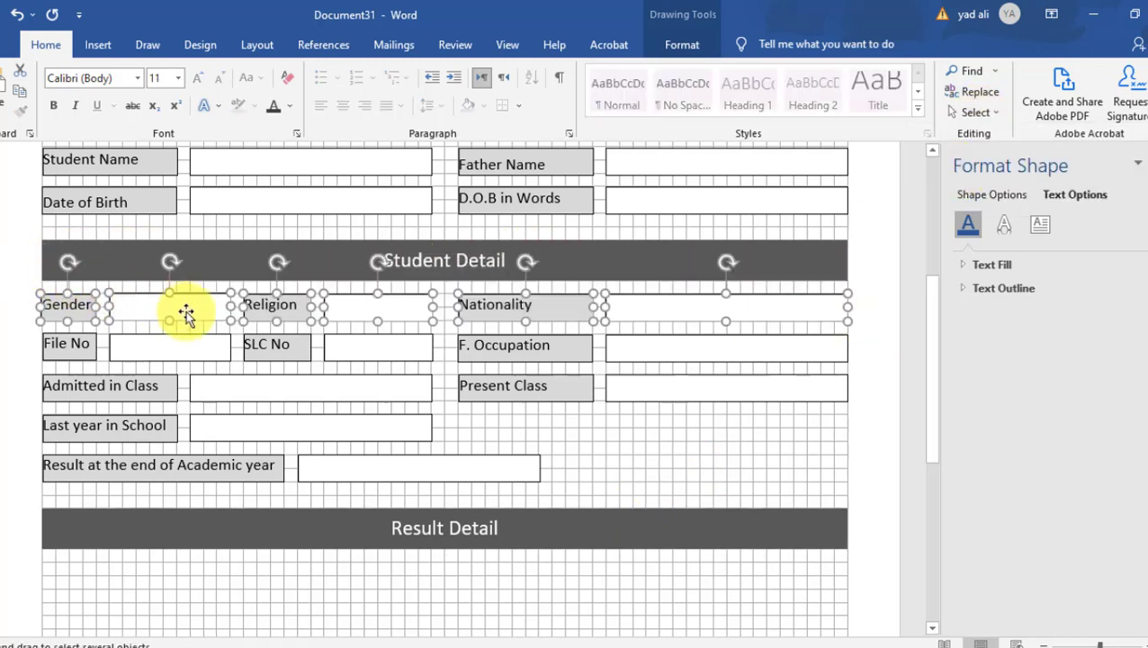
{"action": "mouse_move", "coordinate": [185, 314]}
{"action": "left_mouse_down"}
{"action": "mouse_move", "coordinate": [172, 609]}
{"action": "mouse_move", "coordinate": [209, 593]}
{"action": "left_mouse_up"}
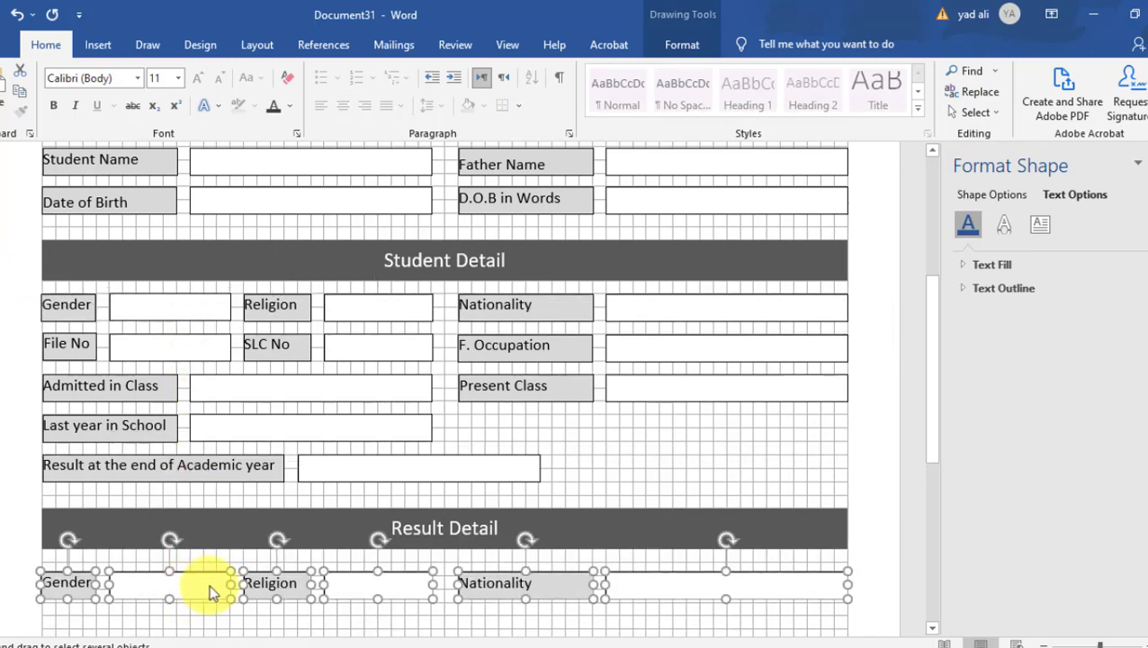
{"action": "scroll", "coordinate": [263, 606], "scroll_direction": "down", "scroll_amount": 2}
{"action": "left_click", "coordinate": [263, 603]}
{"action": "scroll", "coordinate": [270, 539], "scroll_direction": "down", "scroll_amount": 5}
Relabel the copied Gender and Religion boxes as 'Result' and 'Promoted to Class'
{"action": "left_click", "coordinate": [77, 468]}
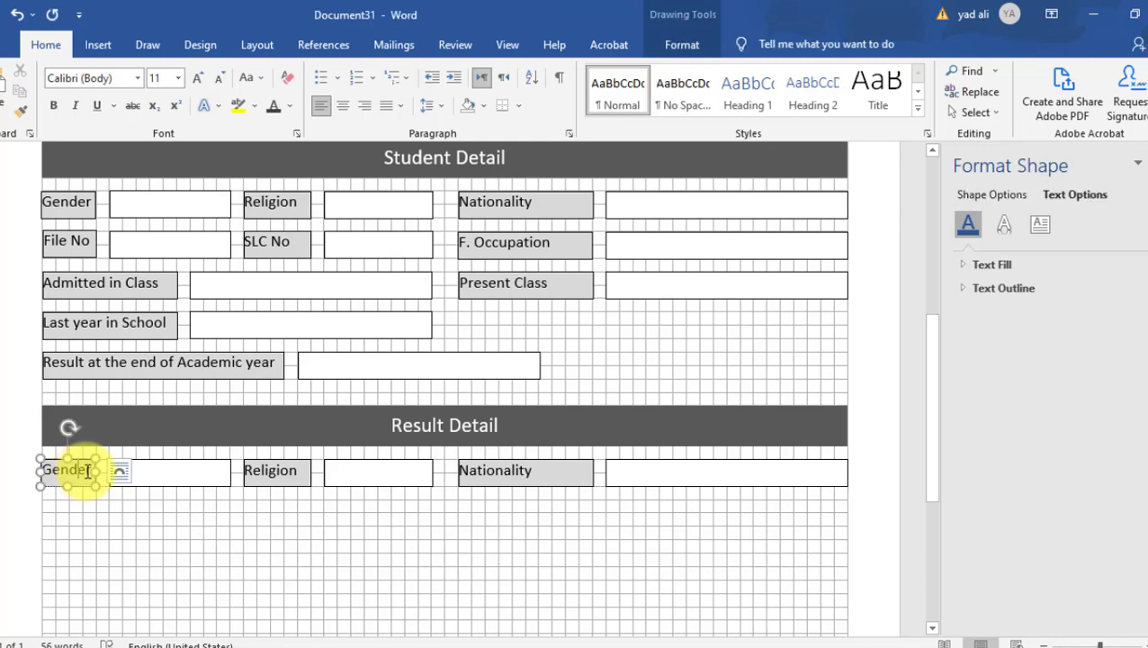
{"action": "left_click_drag", "start_coordinate": [92, 470], "coordinate": [40, 471]}
{"action": "key", "text": "BackSpace"}
{"action": "type", "text": "Result"}
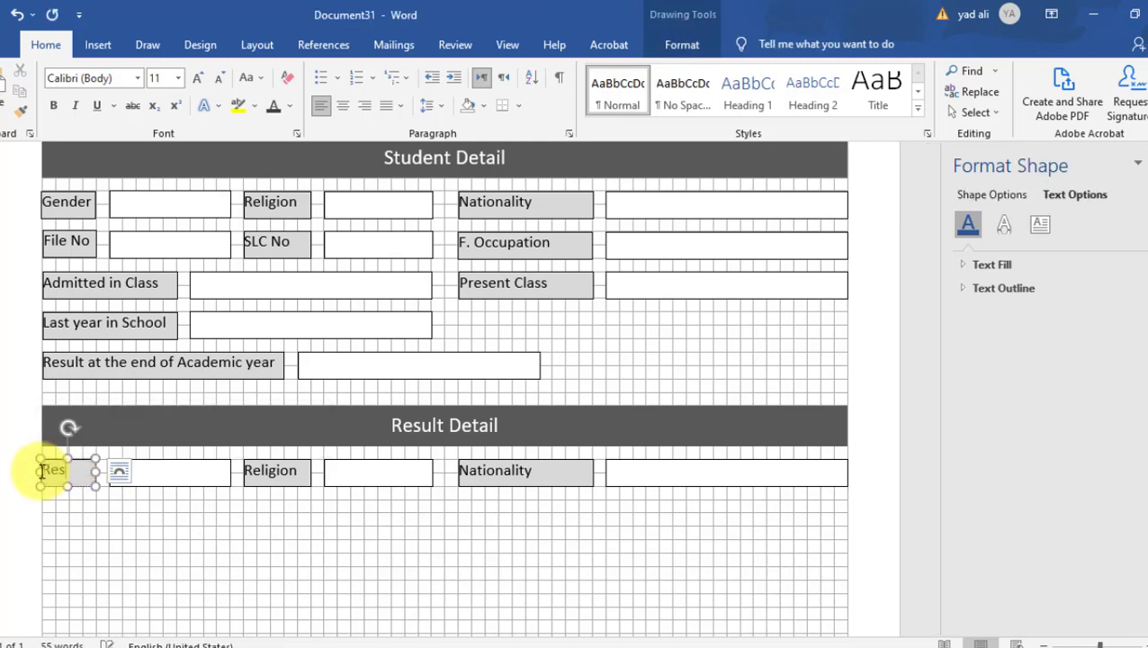
{"action": "left_click_drag", "start_coordinate": [290, 469], "coordinate": [243, 472]}
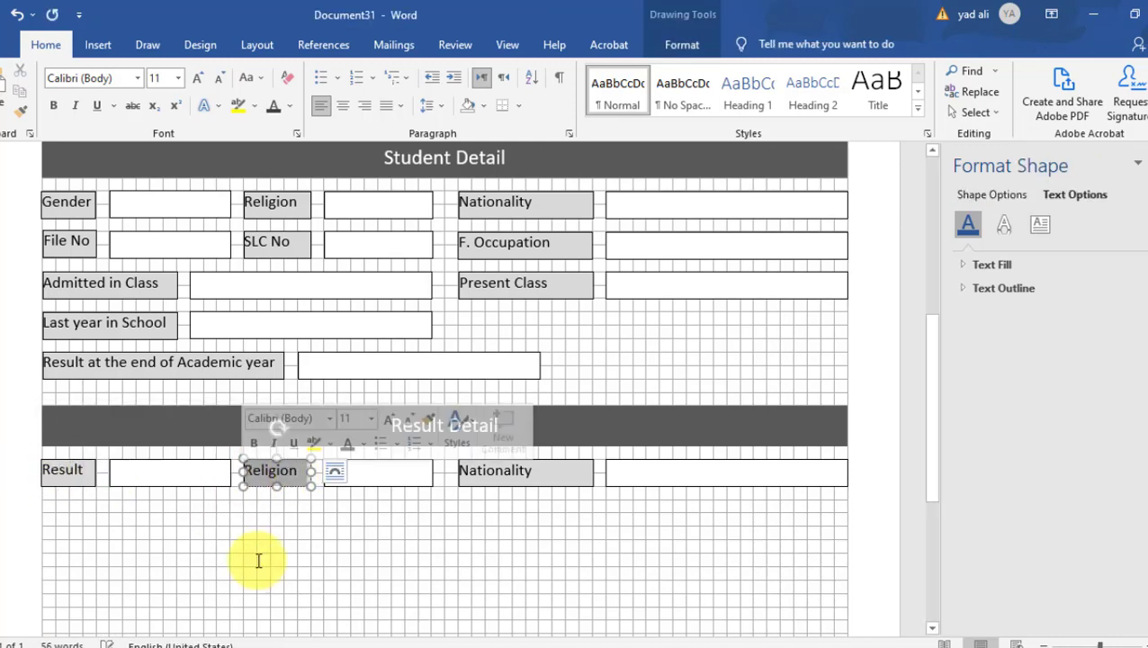
{"action": "type", "text": "Promote"}
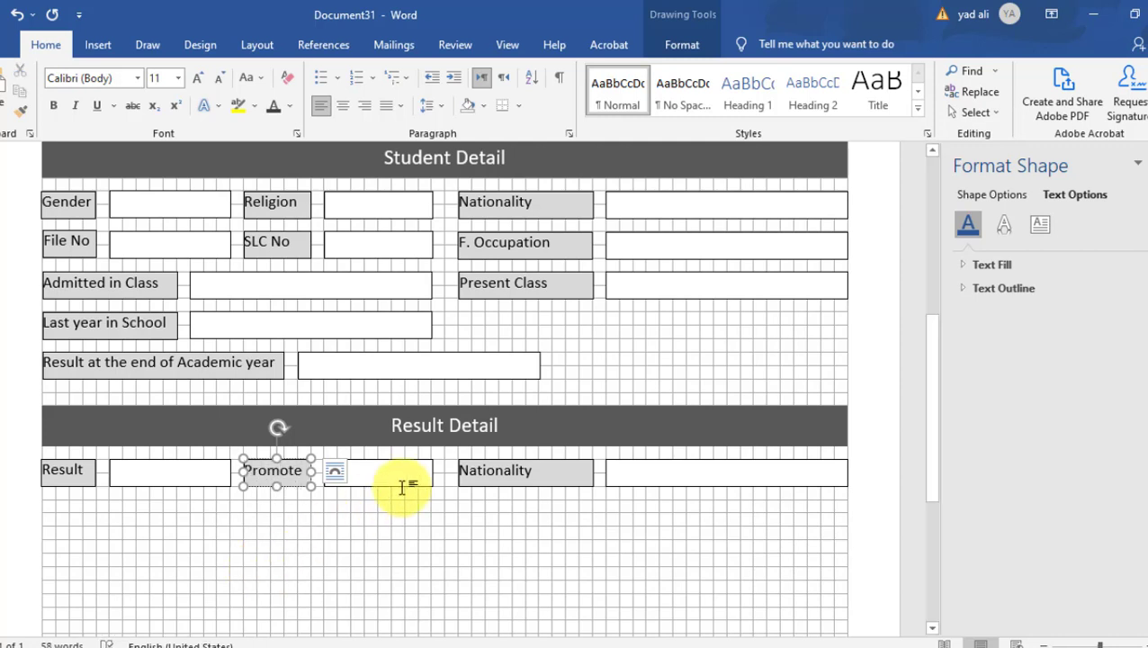
{"action": "left_click_drag", "start_coordinate": [402, 490], "coordinate": [412, 529]}
{"action": "left_click", "coordinate": [302, 470]}
{"action": "type", "text": "d to"}
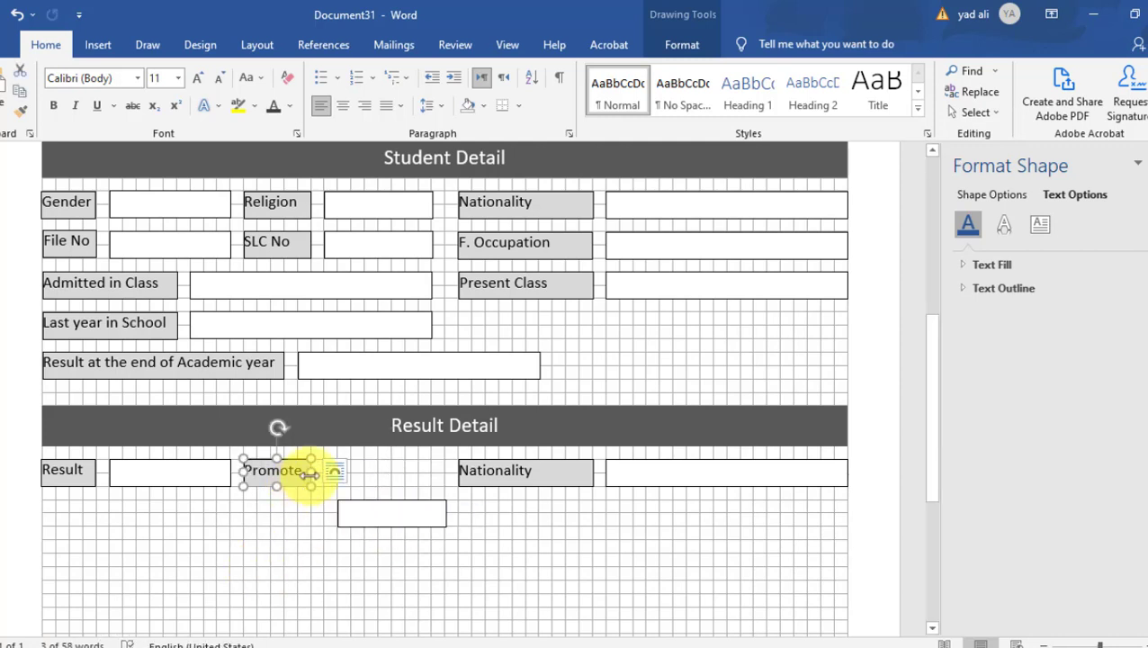
{"action": "type", "text": " Class"}
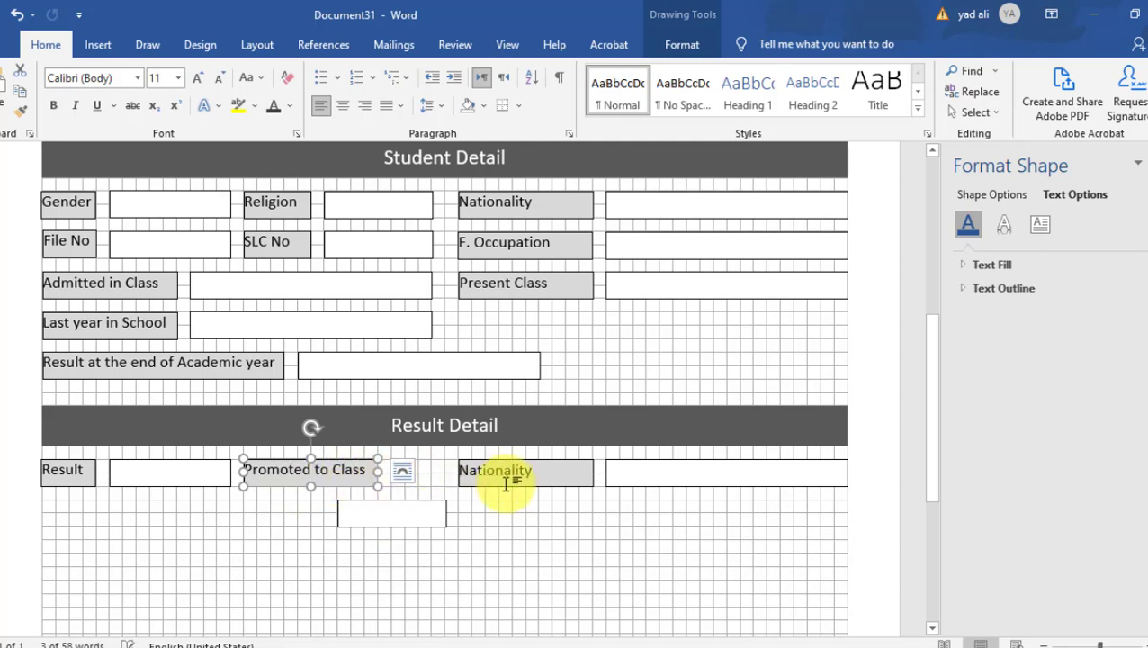
Relabel Nationality as 'Character' and move the empty answer box beside Promoted to Class
{"action": "double_click", "coordinate": [468, 472]}
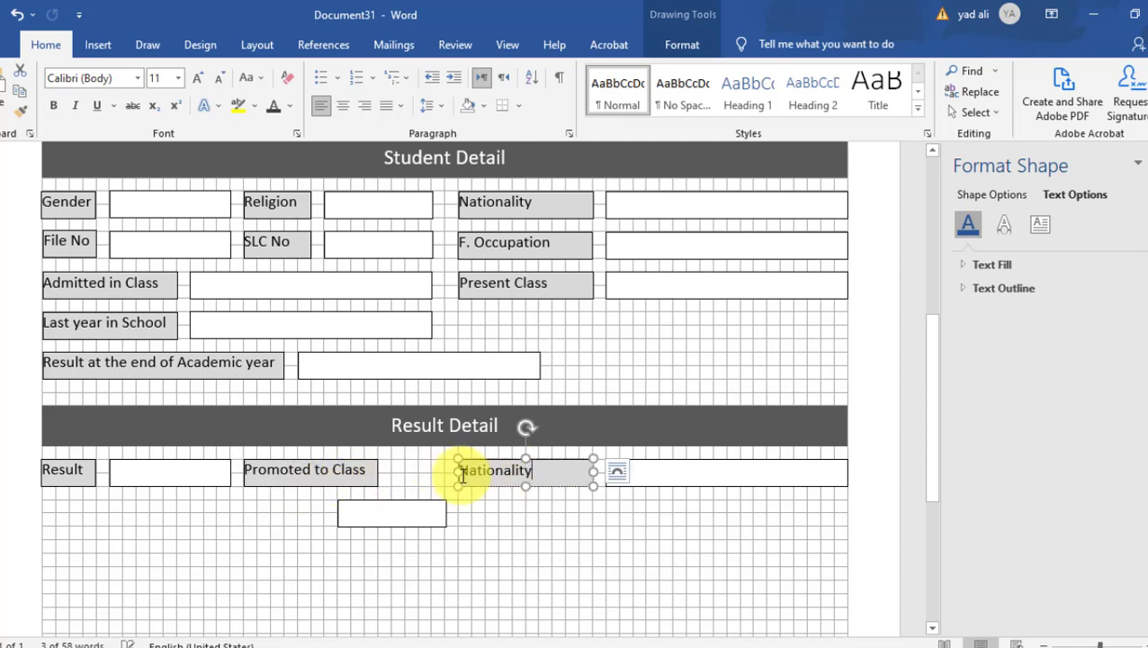
{"action": "type", "text": "Character"}
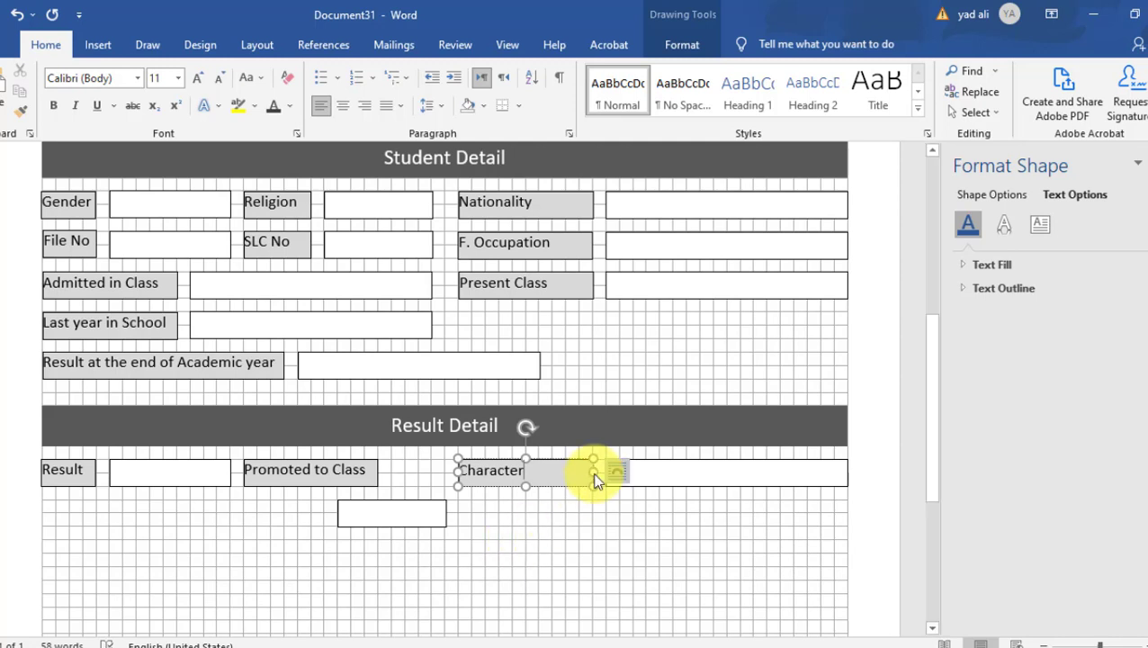
{"action": "left_click_drag", "start_coordinate": [593, 471], "coordinate": [540, 471]}
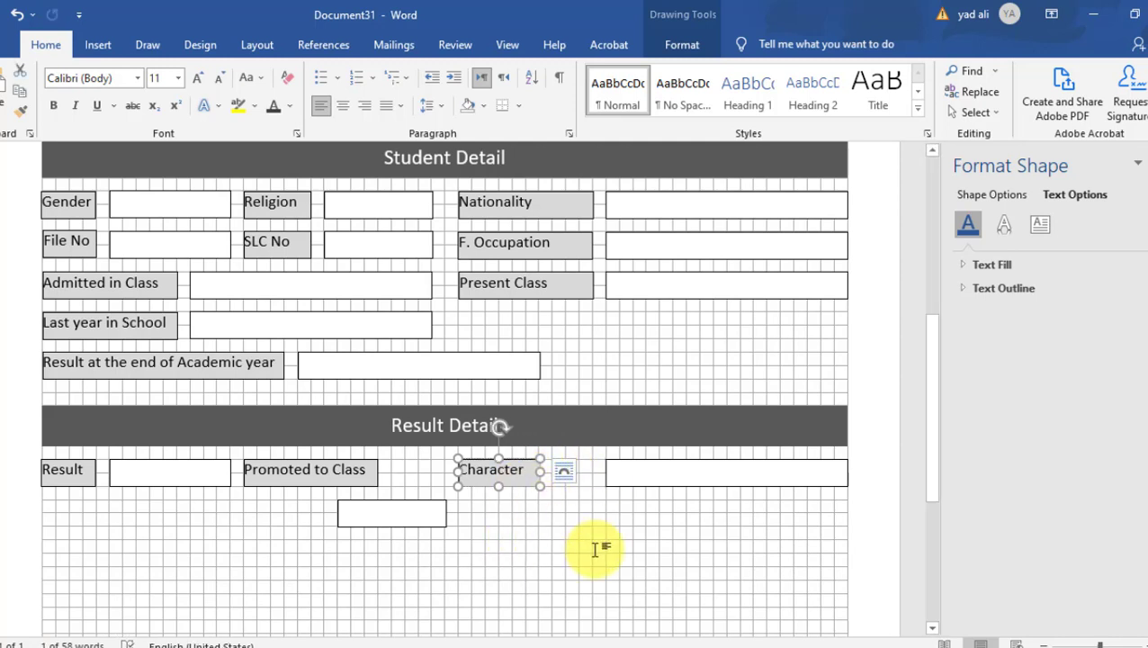
{"action": "key", "text": "Right"}
{"action": "key", "text": "Right"}
{"action": "key", "text": "Right"}
{"action": "key", "text": "Right"}
{"action": "left_click_drag", "start_coordinate": [400, 503], "coordinate": [454, 462]}
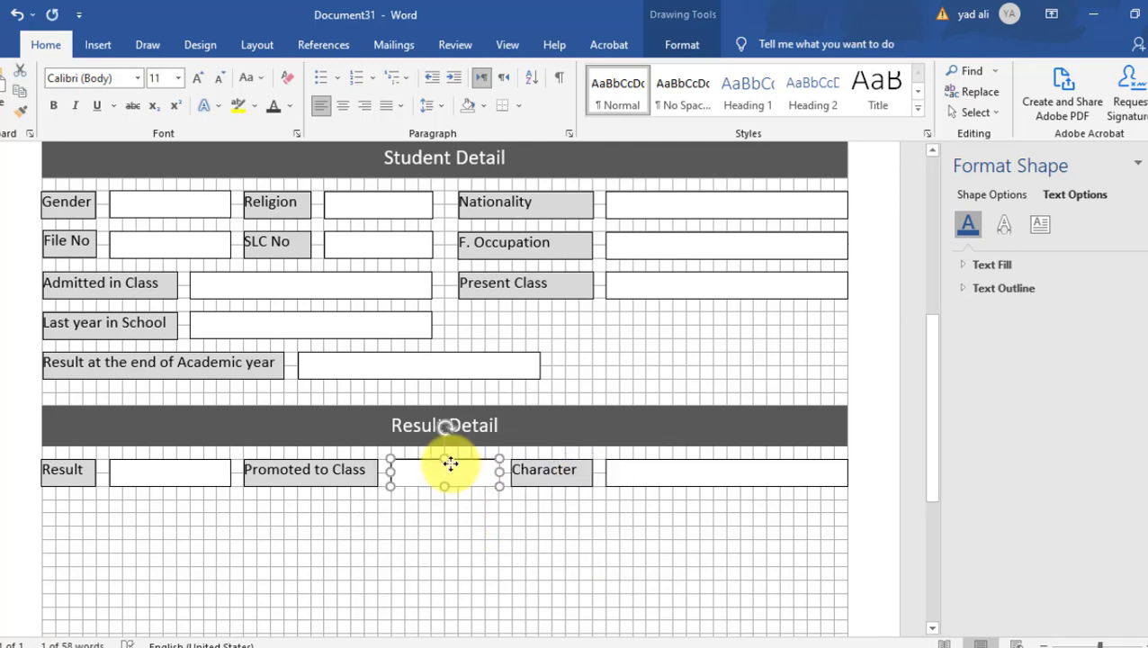
{"action": "left_click", "coordinate": [448, 545]}
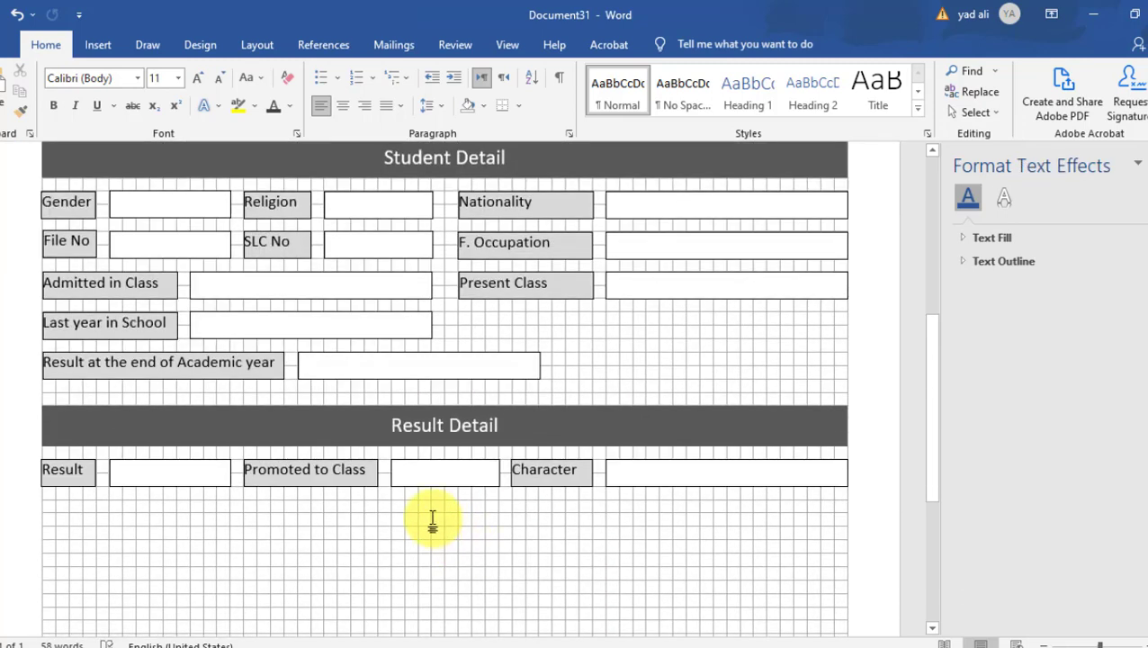
Copy the Character label and box one row down and relabel it 'For the Academic Year'
{"action": "left_click", "coordinate": [654, 493]}
{"action": "left_click", "coordinate": [654, 487], "text": "shift"}
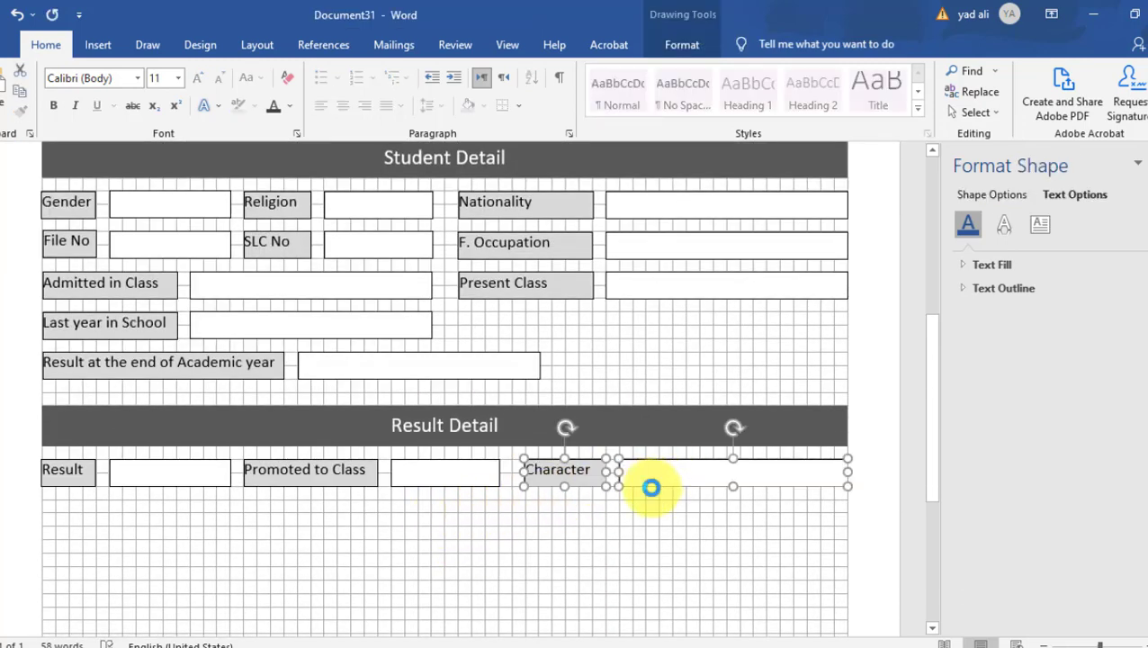
{"action": "mouse_move", "coordinate": [654, 486]}
{"action": "left_mouse_down", "text": "ctrl"}
{"action": "mouse_move", "coordinate": [648, 530]}
{"action": "mouse_move", "coordinate": [197, 544]}
{"action": "left_mouse_up", "text": "ctrl"}
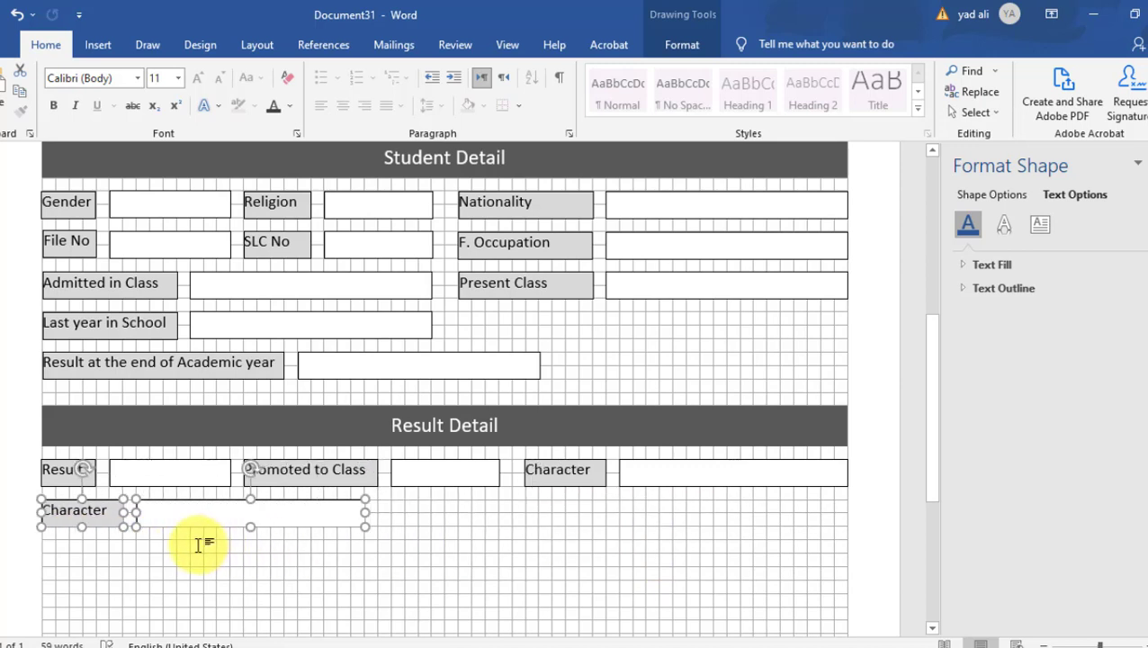
{"action": "left_click", "coordinate": [206, 483]}
{"action": "left_click_drag", "start_coordinate": [220, 504], "coordinate": [356, 514]}
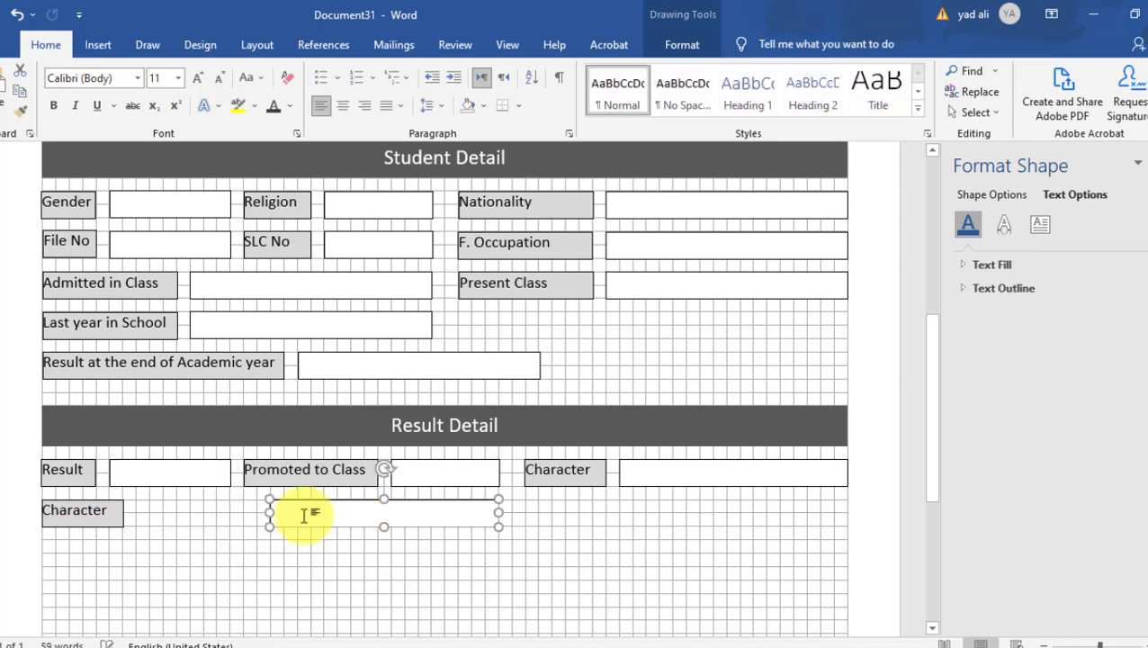
{"action": "left_click", "coordinate": [120, 518]}
{"action": "left_click_drag", "start_coordinate": [124, 511], "coordinate": [257, 512]}
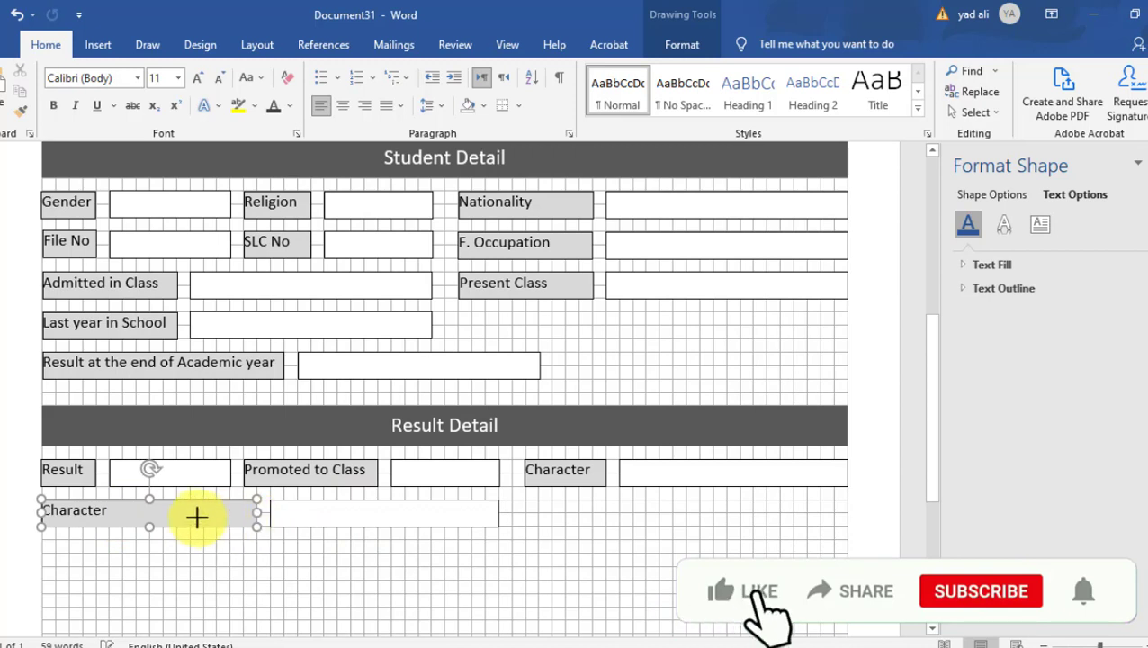
{"action": "left_click_drag", "start_coordinate": [117, 511], "coordinate": [27, 511]}
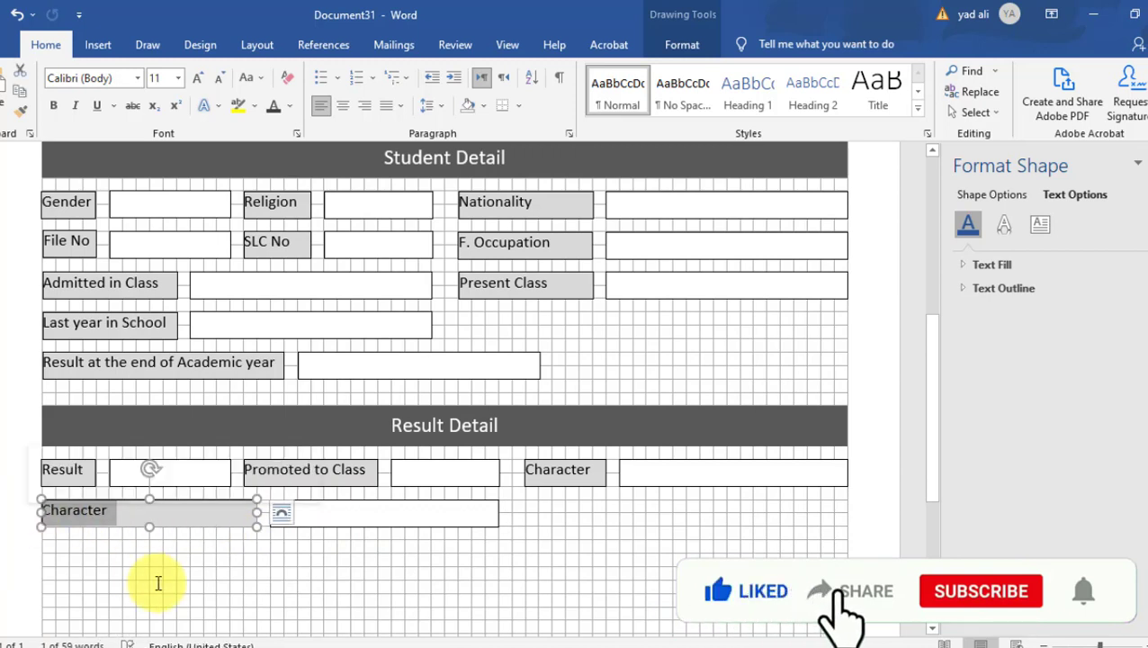
{"action": "key", "text": "BackSpace"}
{"action": "type", "text": "For the Acad"}
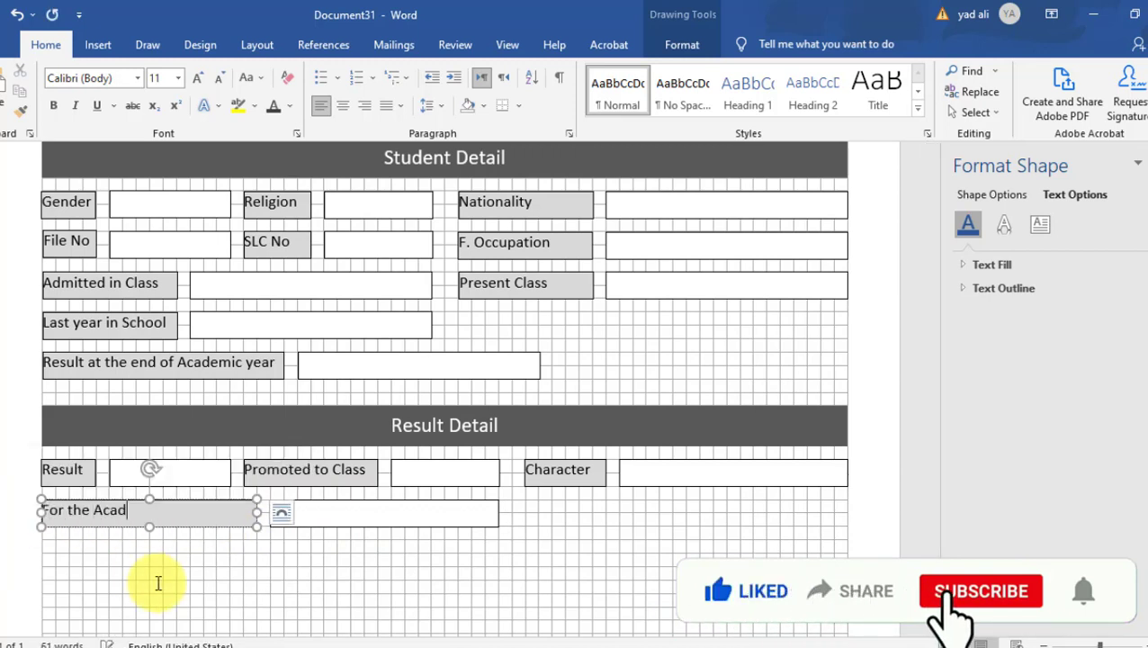
{"action": "type", "text": "emic Year"}
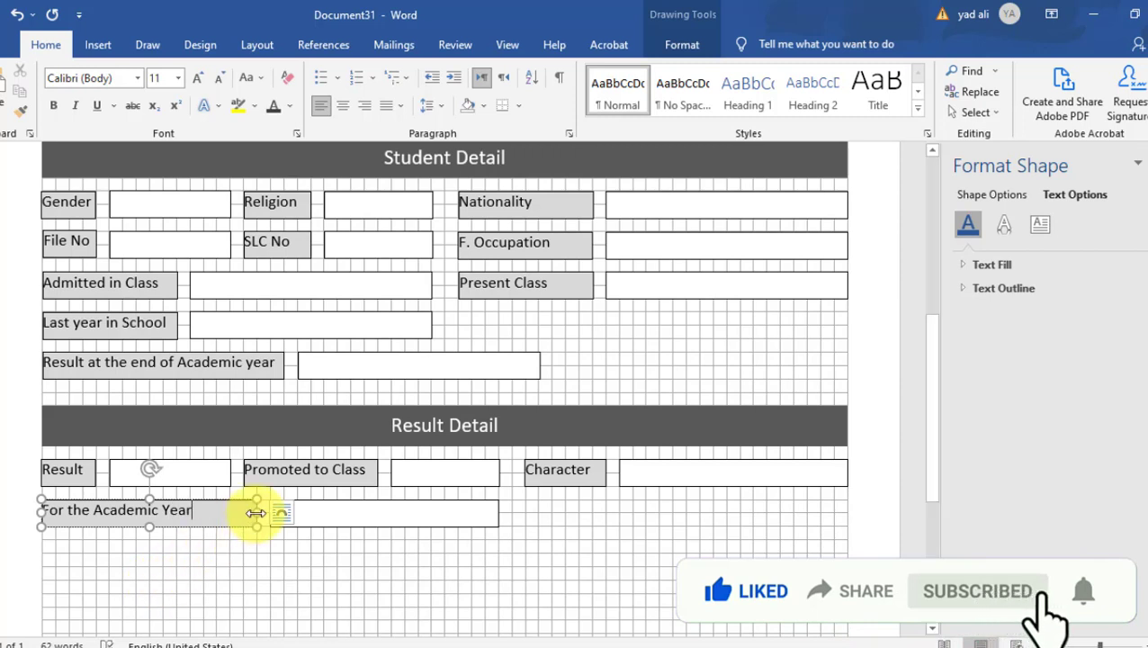
{"action": "mouse_move", "coordinate": [257, 513]}
{"action": "left_mouse_down"}
{"action": "mouse_move", "coordinate": [231, 512]}
{"action": "mouse_move", "coordinate": [267, 527]}
{"action": "left_mouse_up"}
{"action": "left_click", "coordinate": [297, 527]}
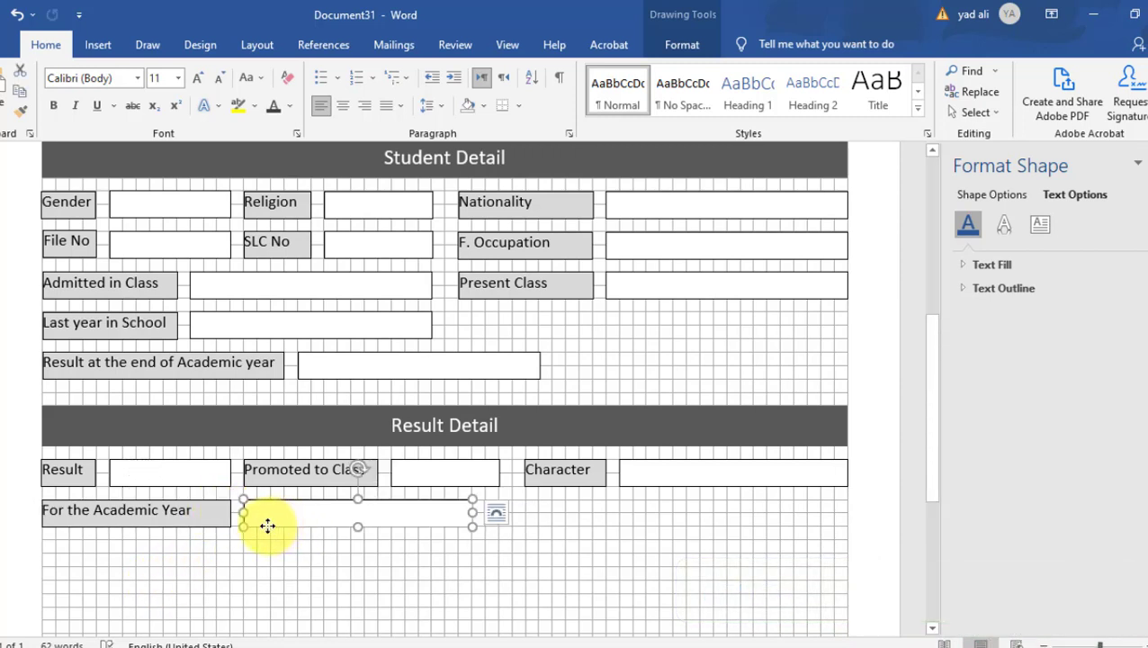
Copy the For the Academic Year row lower and relabel it 'Date of WithDrawl'
{"action": "left_click", "coordinate": [225, 524]}
{"action": "left_click", "coordinate": [306, 527], "text": "shift"}
{"action": "left_click_drag", "start_coordinate": [313, 522], "coordinate": [312, 564]}
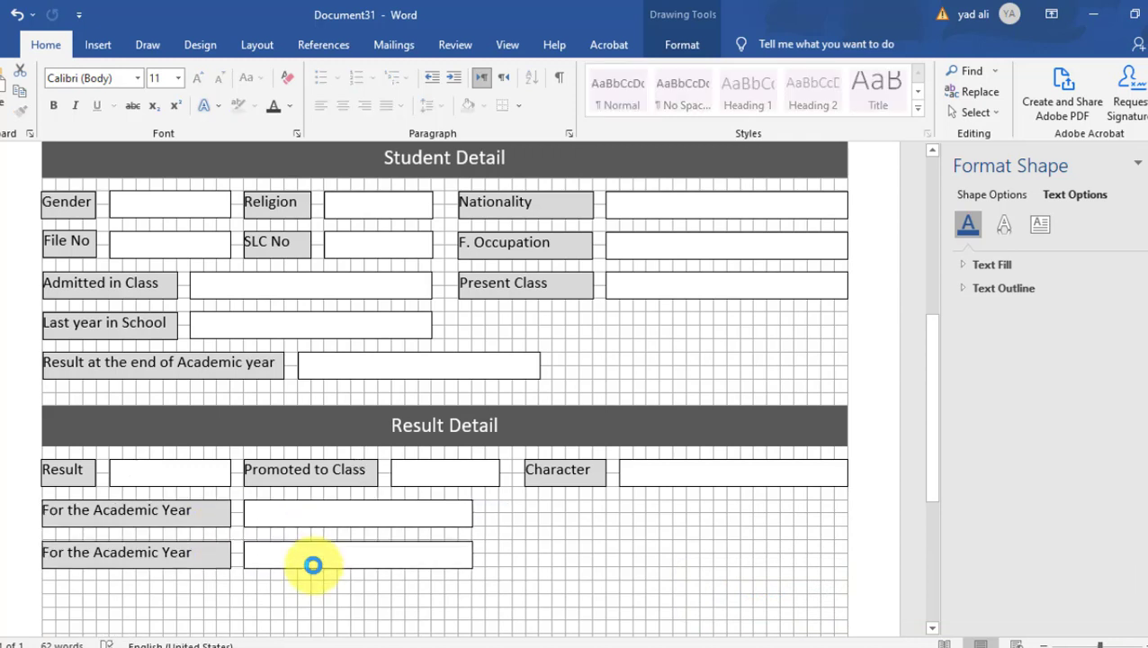
{"action": "left_click_drag", "start_coordinate": [195, 551], "coordinate": [33, 551]}
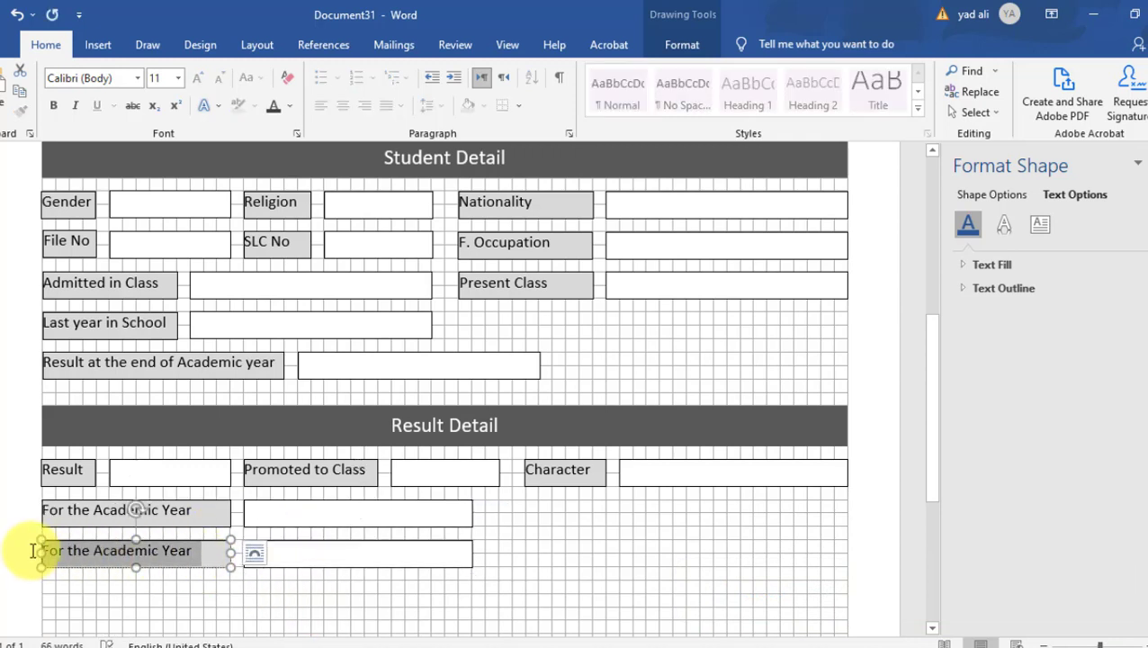
{"action": "type", "text": "Date of WithDrawl"}
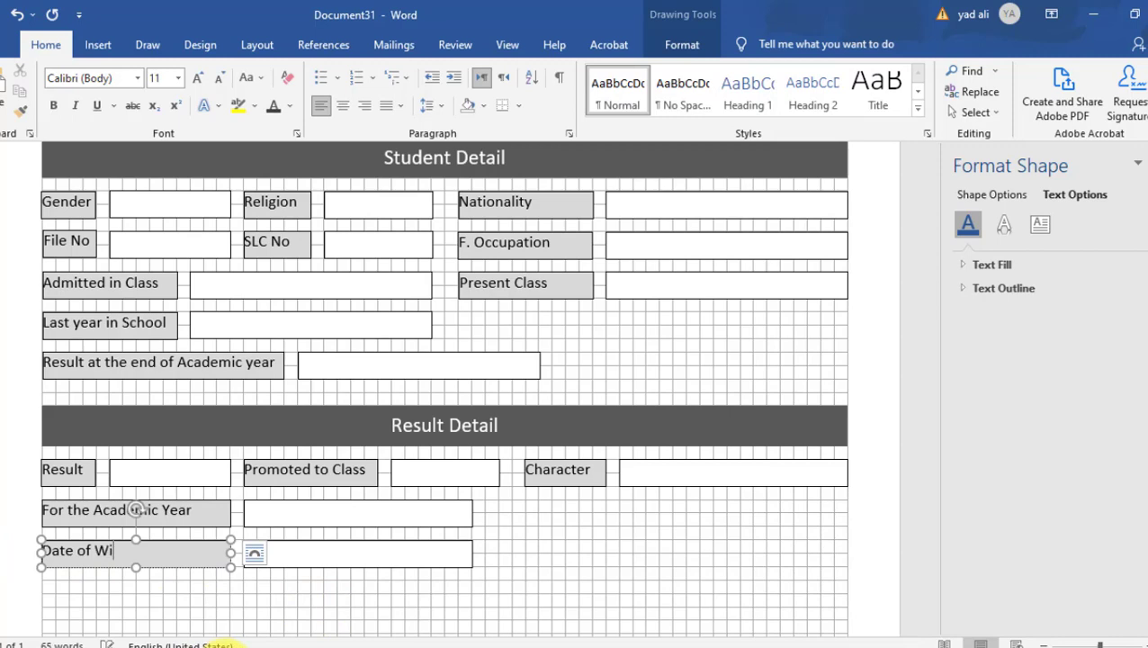
{"action": "left_click", "coordinate": [315, 567]}
Copy the Result Detail bar below the last row and clear its heading text
{"action": "scroll", "coordinate": [316, 563], "scroll_direction": "down", "scroll_amount": 2}
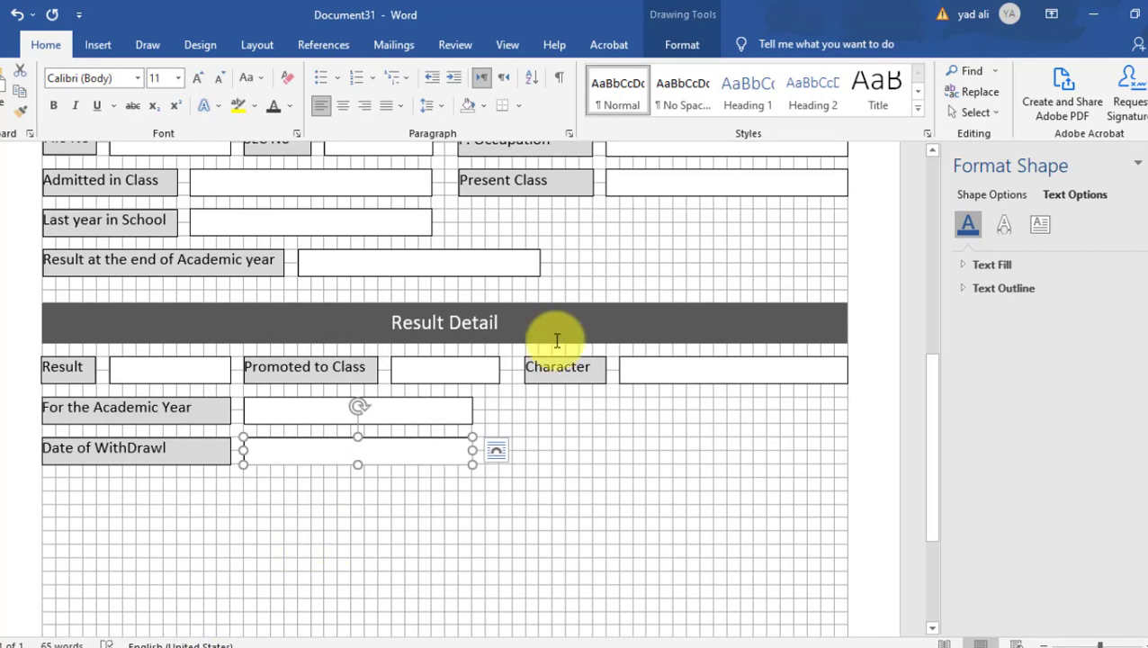
{"action": "mouse_move", "coordinate": [554, 334]}
{"action": "left_mouse_down", "text": "ctrl"}
{"action": "mouse_move", "coordinate": [542, 525]}
{"action": "mouse_move", "coordinate": [351, 513]}
{"action": "left_mouse_up", "text": "ctrl"}
{"action": "key", "text": "Delete"}
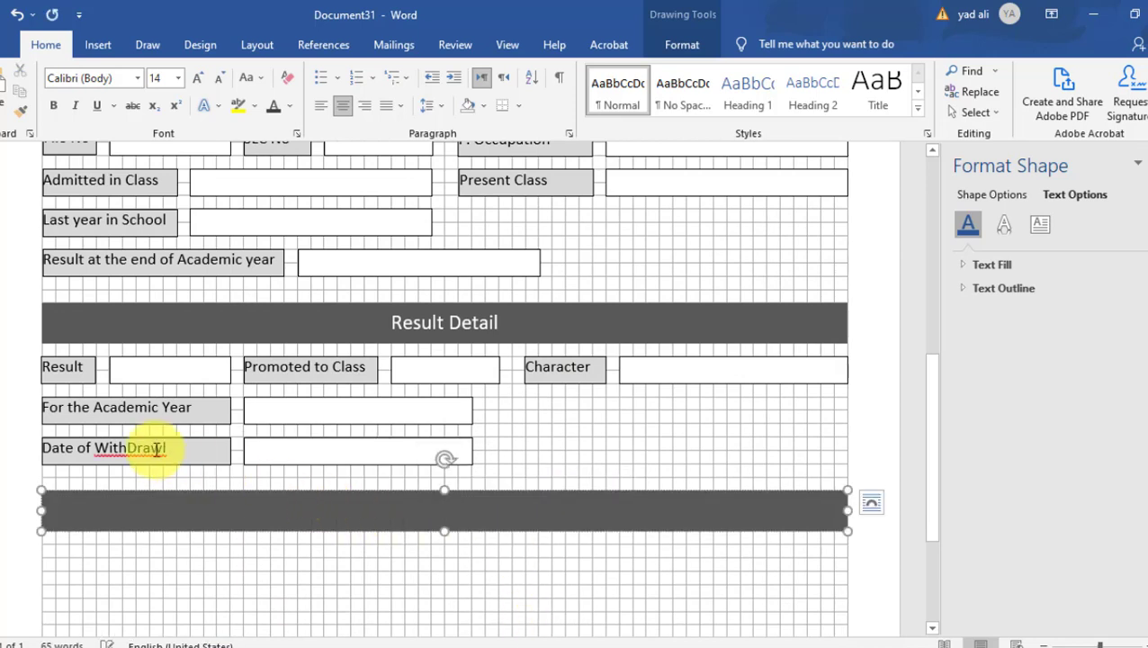
Ignore the spelling flag on 'WithDrawl' everywhere in the document
{"action": "left_click", "coordinate": [155, 450]}
{"action": "right_click", "coordinate": [156, 449]}
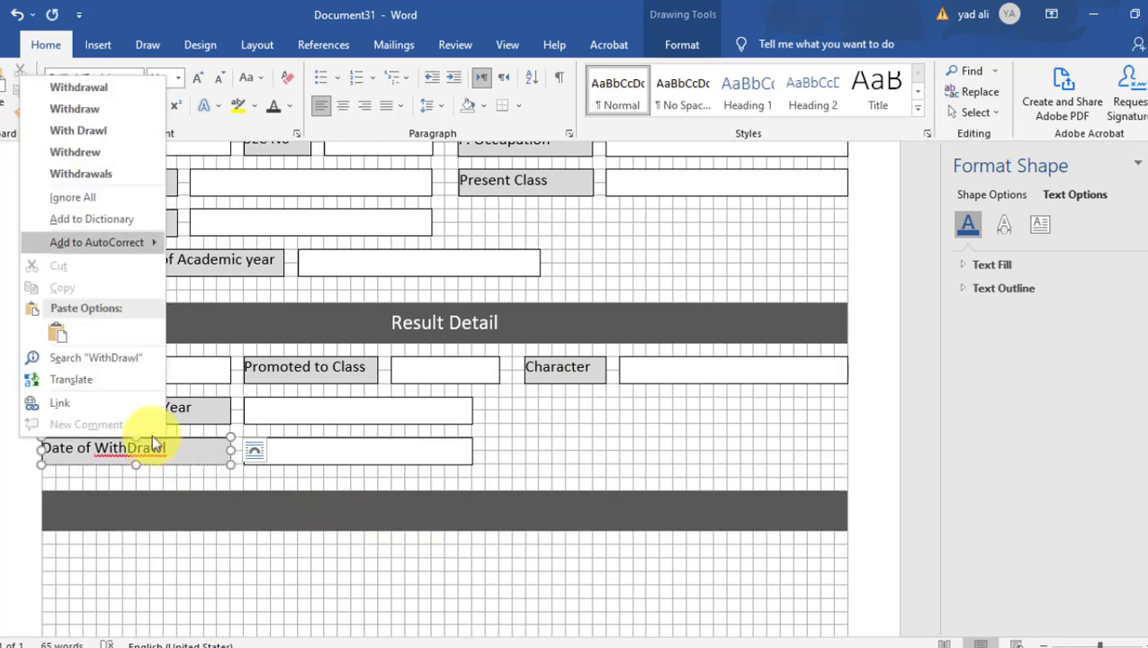
{"action": "left_click", "coordinate": [101, 197]}
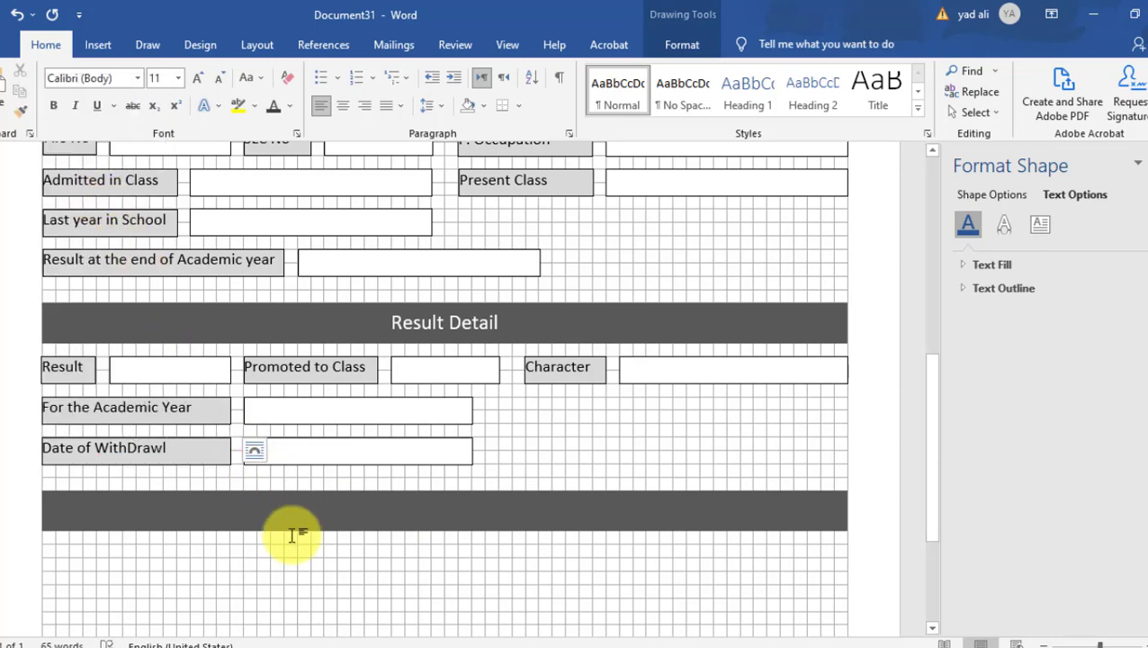
Hide the page gridlines from the View tab
{"action": "scroll", "coordinate": [291, 536], "scroll_direction": "down", "scroll_amount": 1}
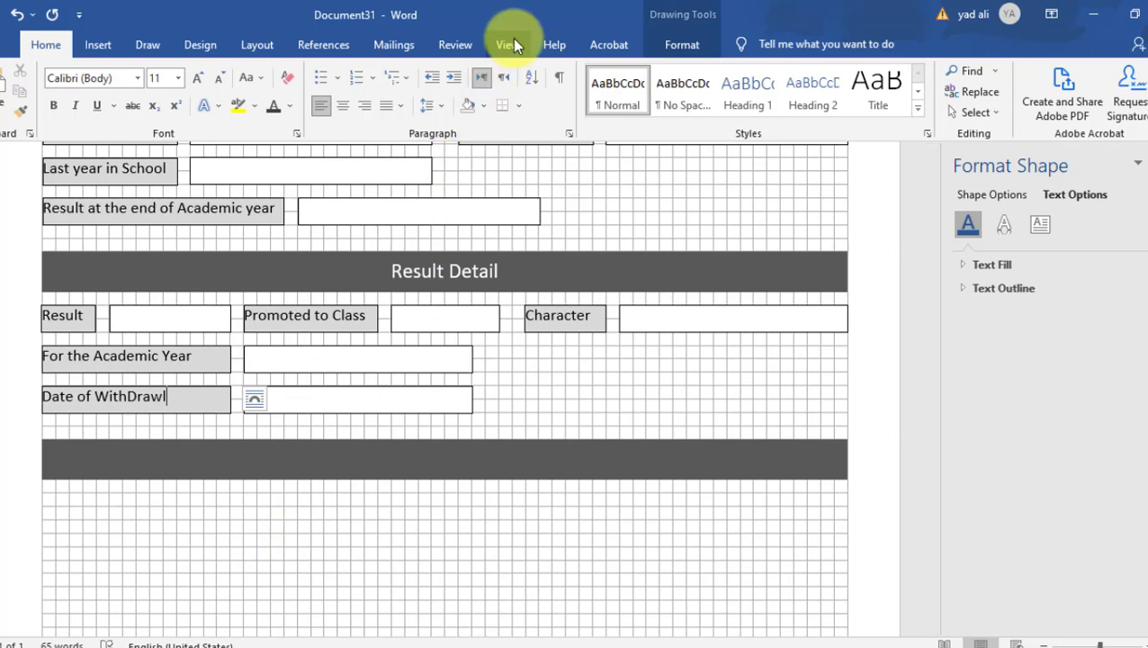
{"action": "left_click", "coordinate": [509, 43]}
{"action": "left_click", "coordinate": [357, 93]}
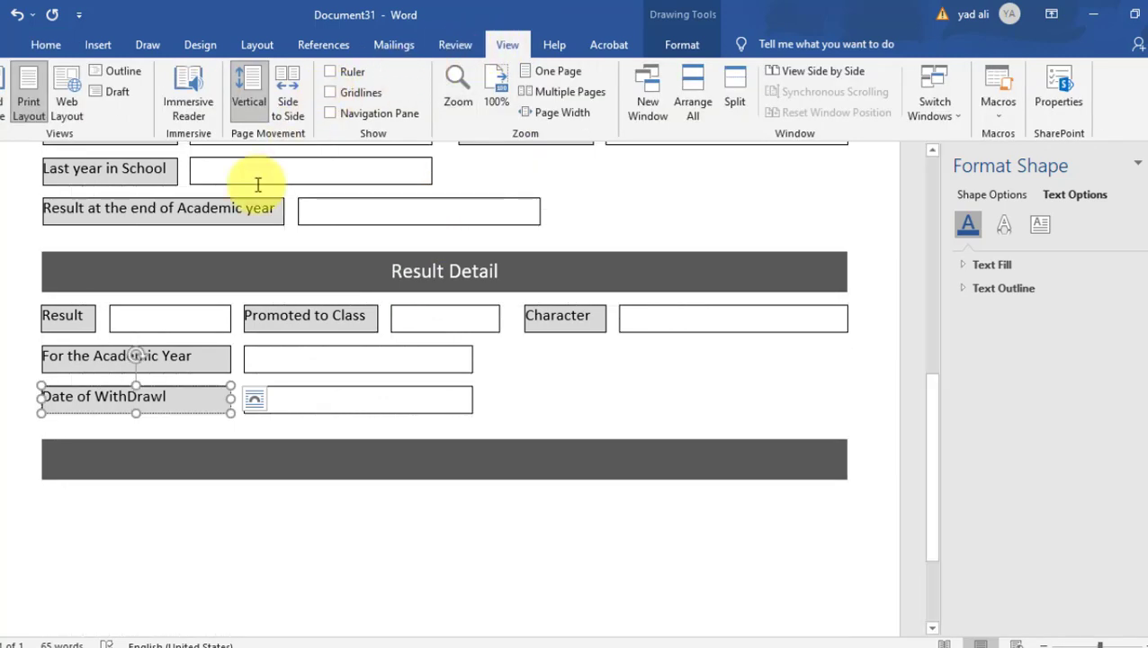
Add 'Checked by' and 'Dated' lines below the bar, with 'Sign and Stamp of Principal' tabbed right
{"action": "left_click", "coordinate": [77, 417]}
{"action": "scroll", "coordinate": [76, 417], "scroll_direction": "up", "scroll_amount": 2, "text": "ctrl"}
{"action": "type", "text": "Dated: __________/_________/_____________"}
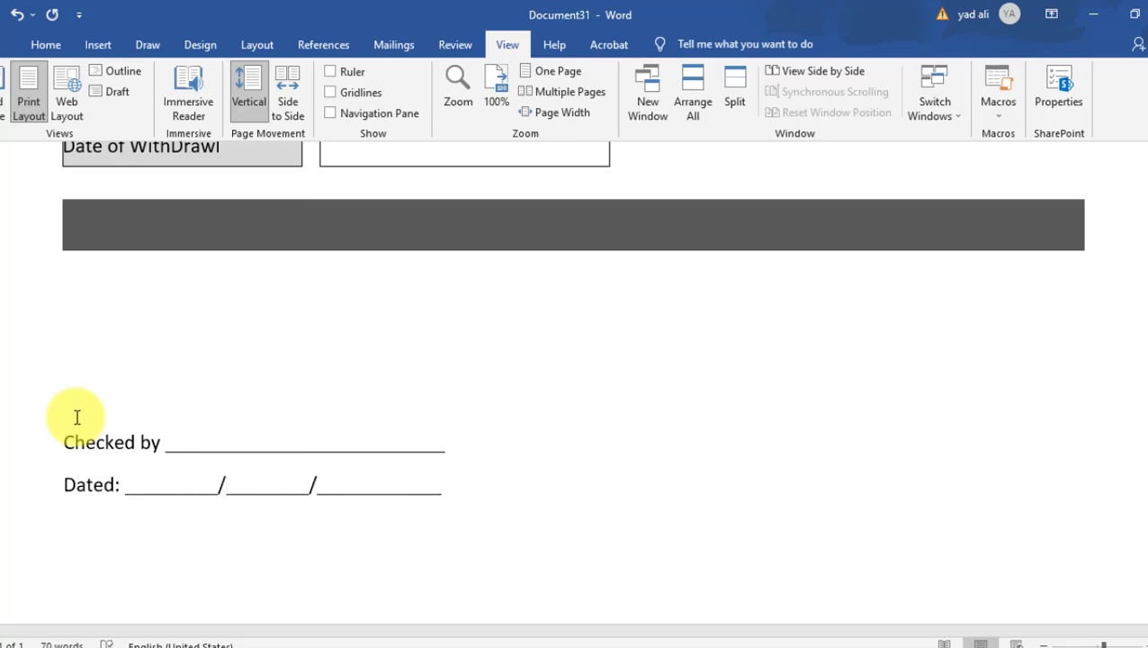
{"action": "left_click", "coordinate": [471, 449]}
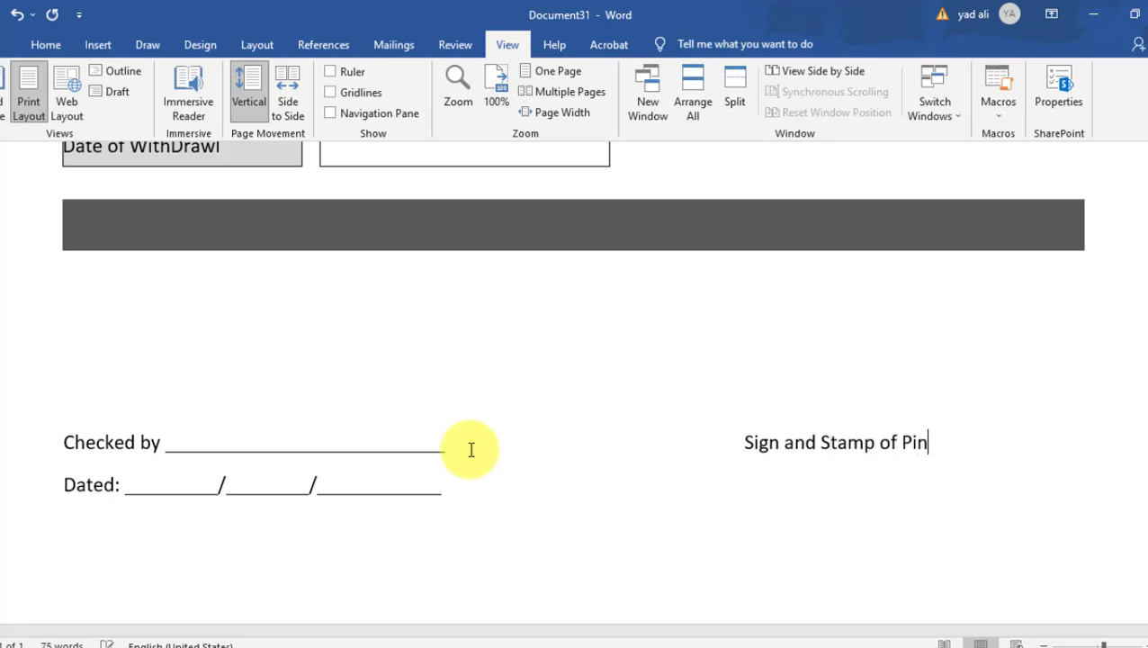
{"action": "left_click", "coordinate": [739, 443]}
{"action": "key", "text": "Tab"}
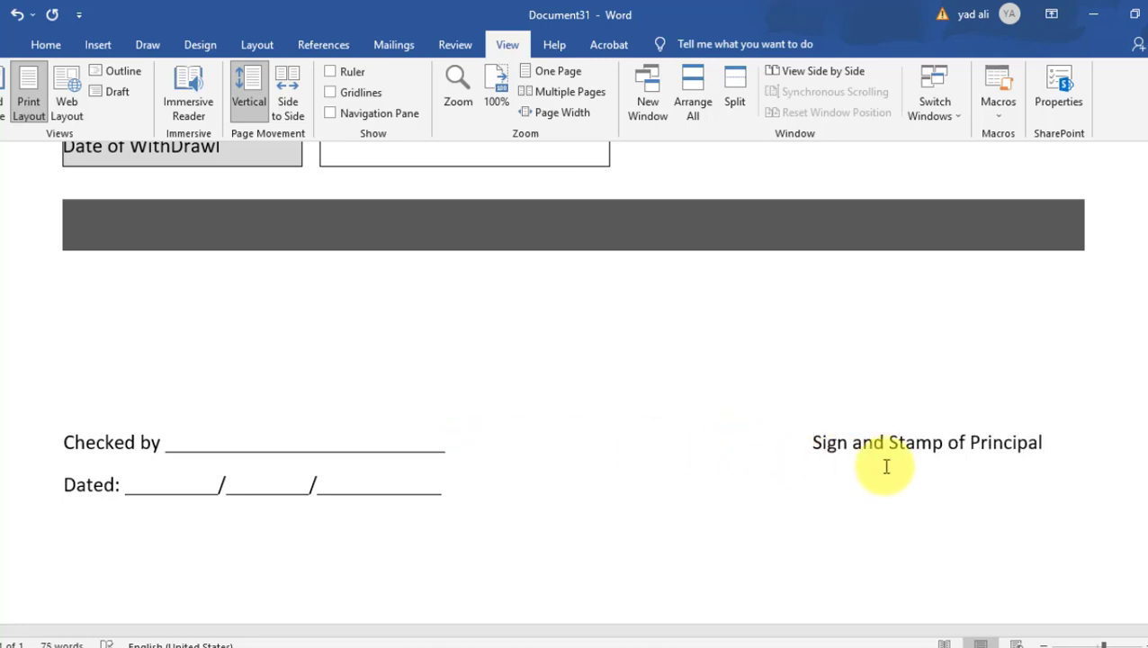
{"action": "scroll", "coordinate": [816, 506], "scroll_direction": "up", "scroll_amount": 3}
{"action": "scroll", "coordinate": [816, 506], "scroll_direction": "up", "scroll_amount": 3}
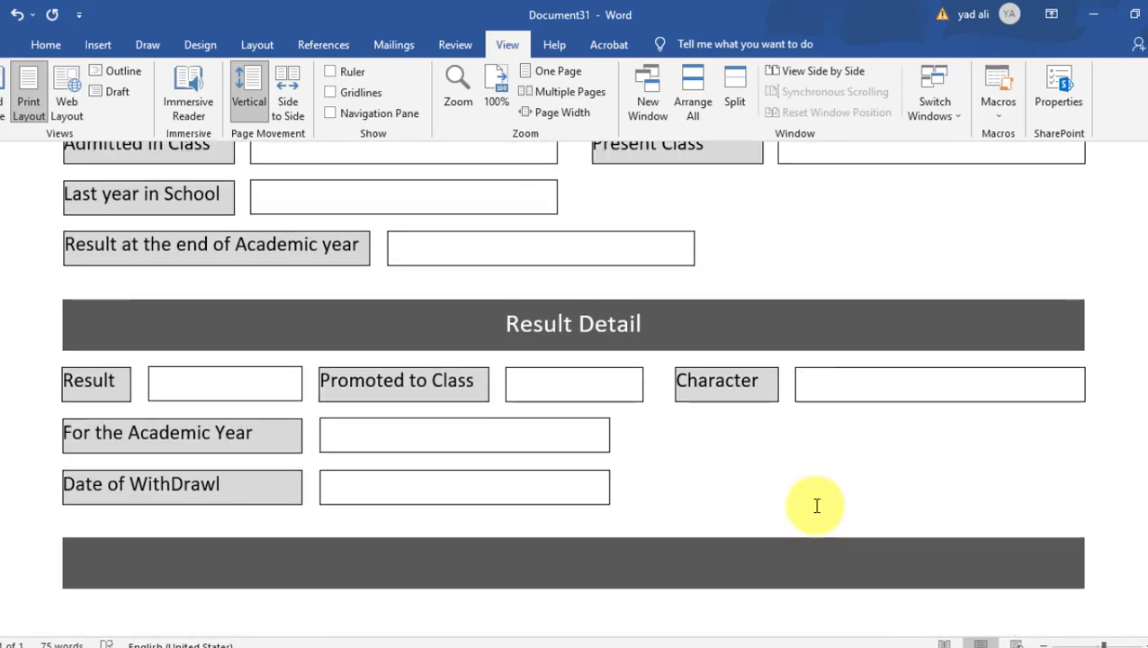
{"action": "scroll", "coordinate": [815, 505], "scroll_direction": "up", "scroll_amount": 5}
{"action": "scroll", "coordinate": [816, 505], "scroll_direction": "up", "scroll_amount": 5}
{"action": "scroll", "coordinate": [816, 505], "scroll_direction": "up", "scroll_amount": 3}
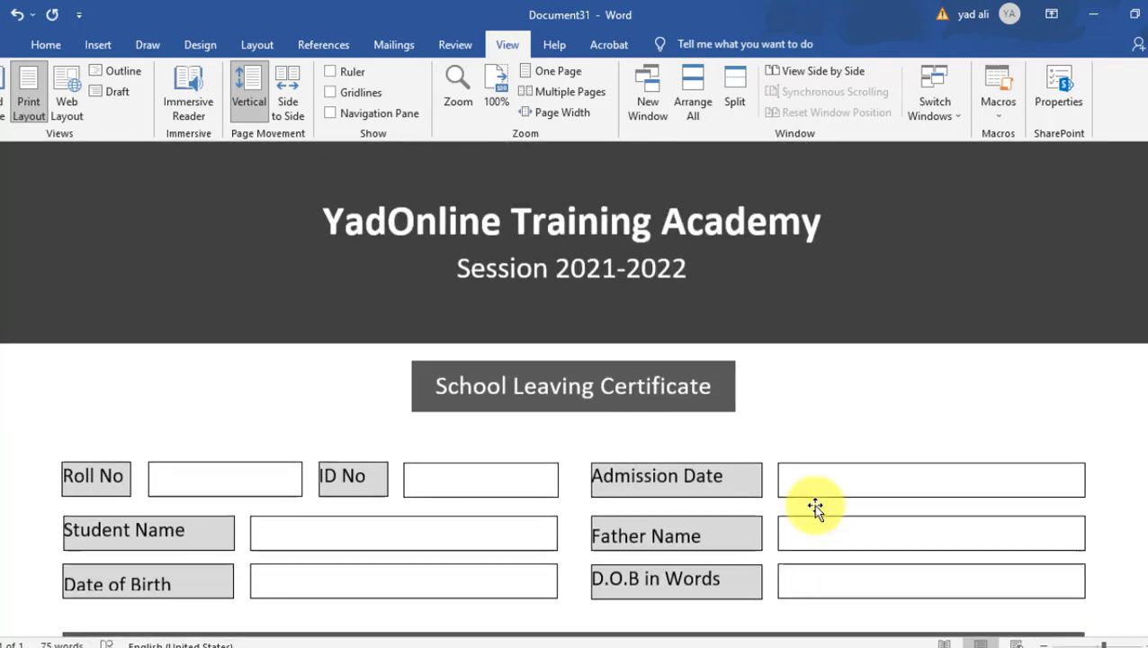